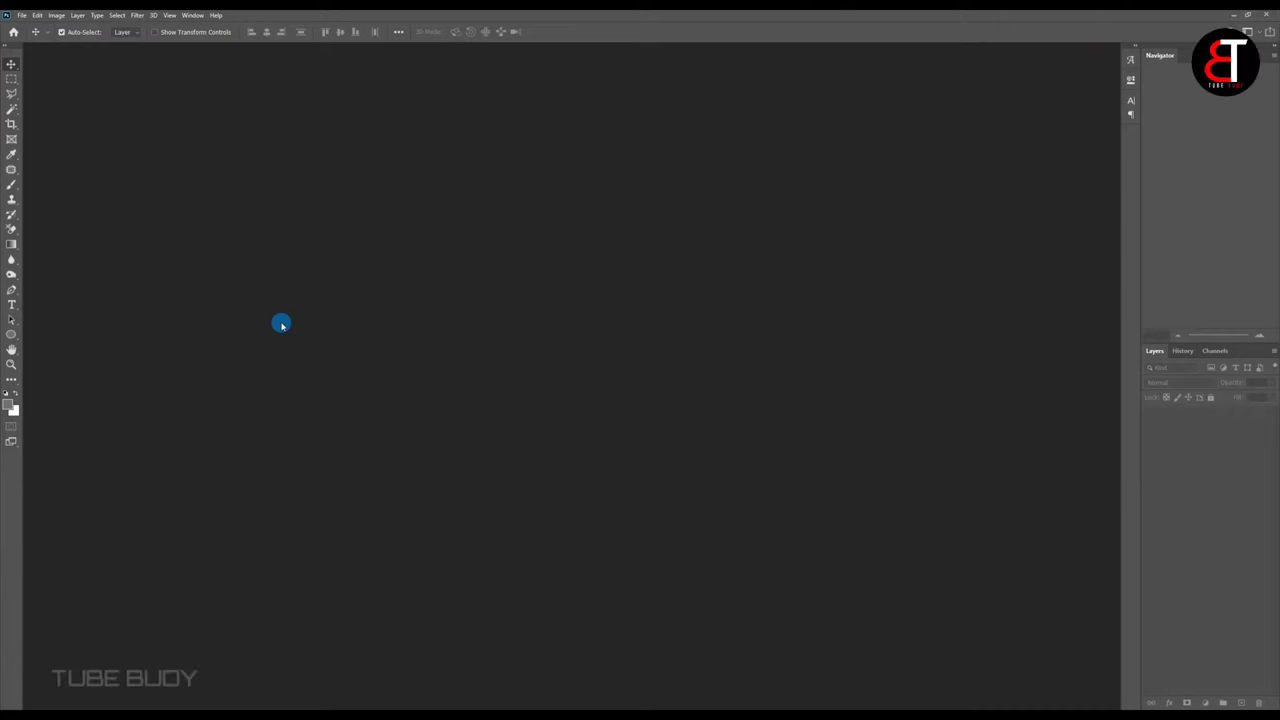
Create an A4 print-preset document (210 × 297 mm, 300 ppi) named 'Beauty Salon Poster'.
left_click(20, 15)
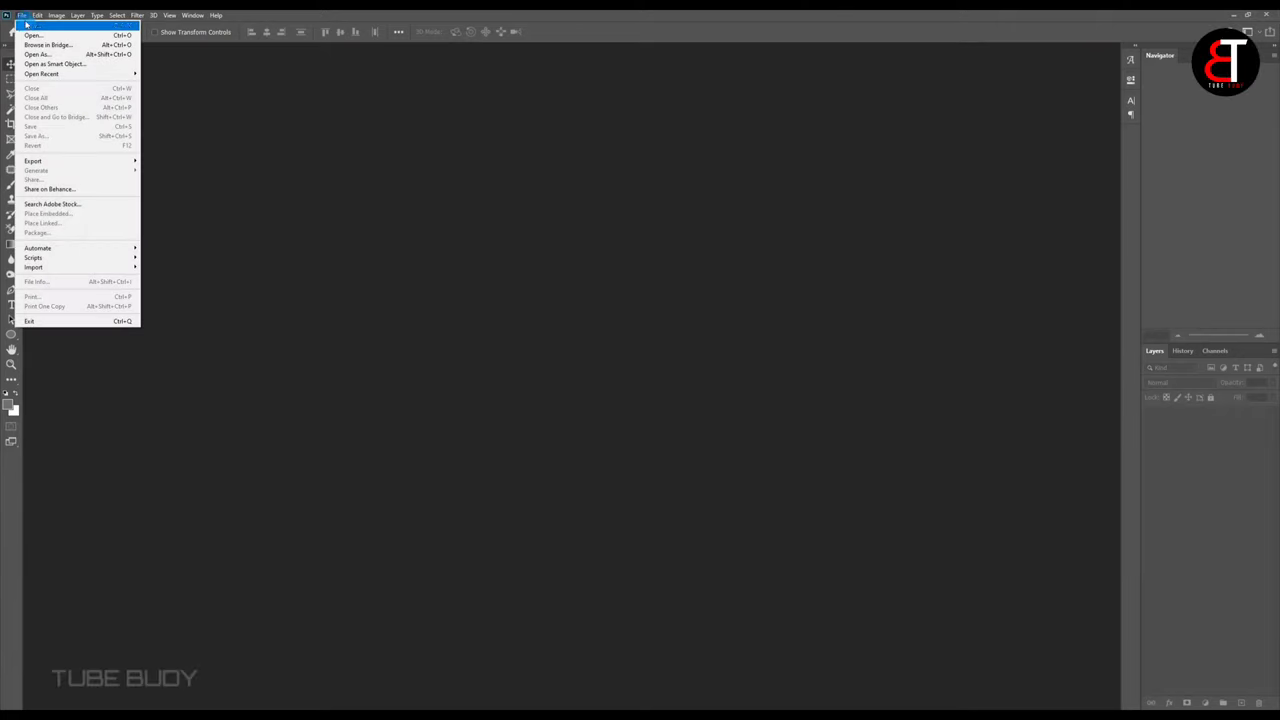
left_click(27, 26)
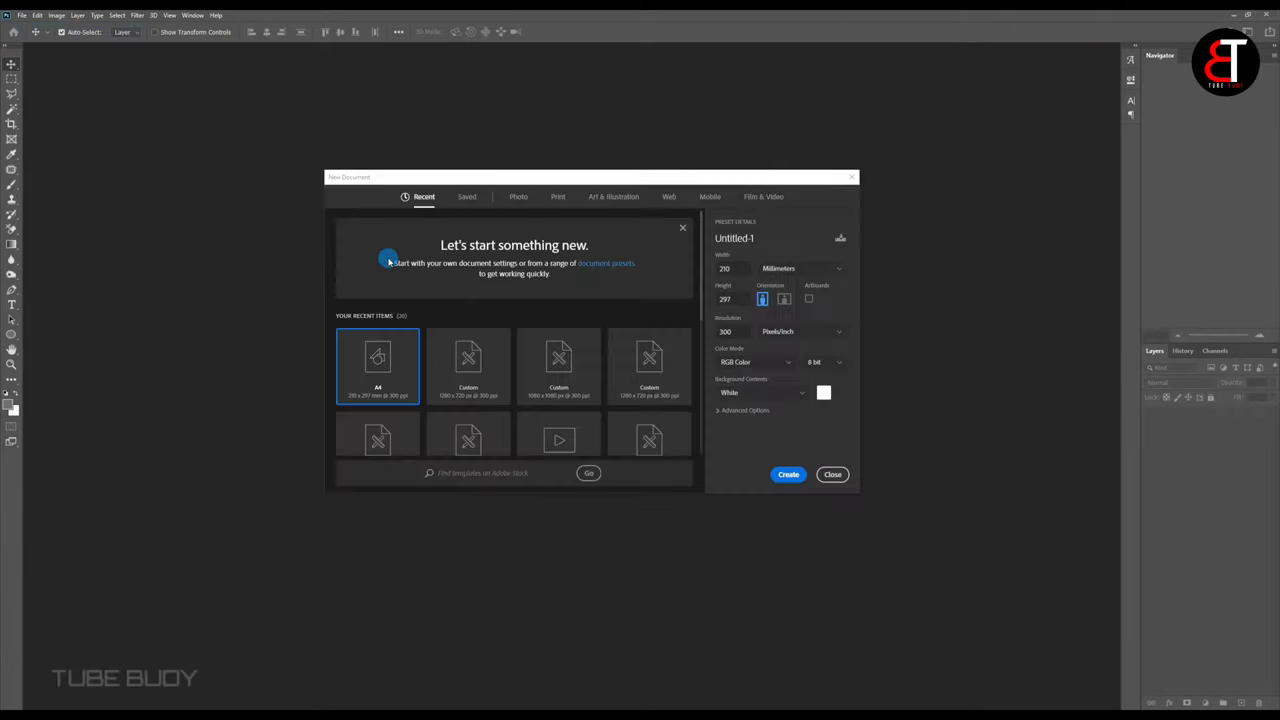
left_click(557, 197)
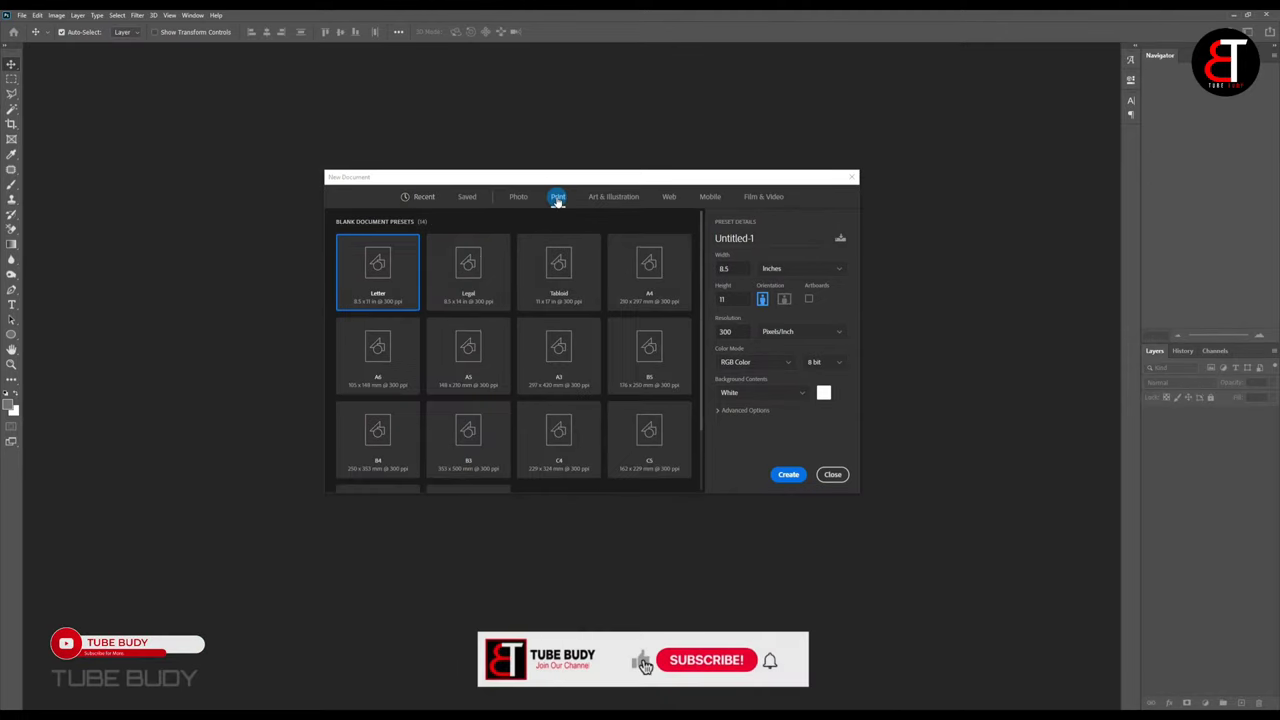
left_click(654, 274)
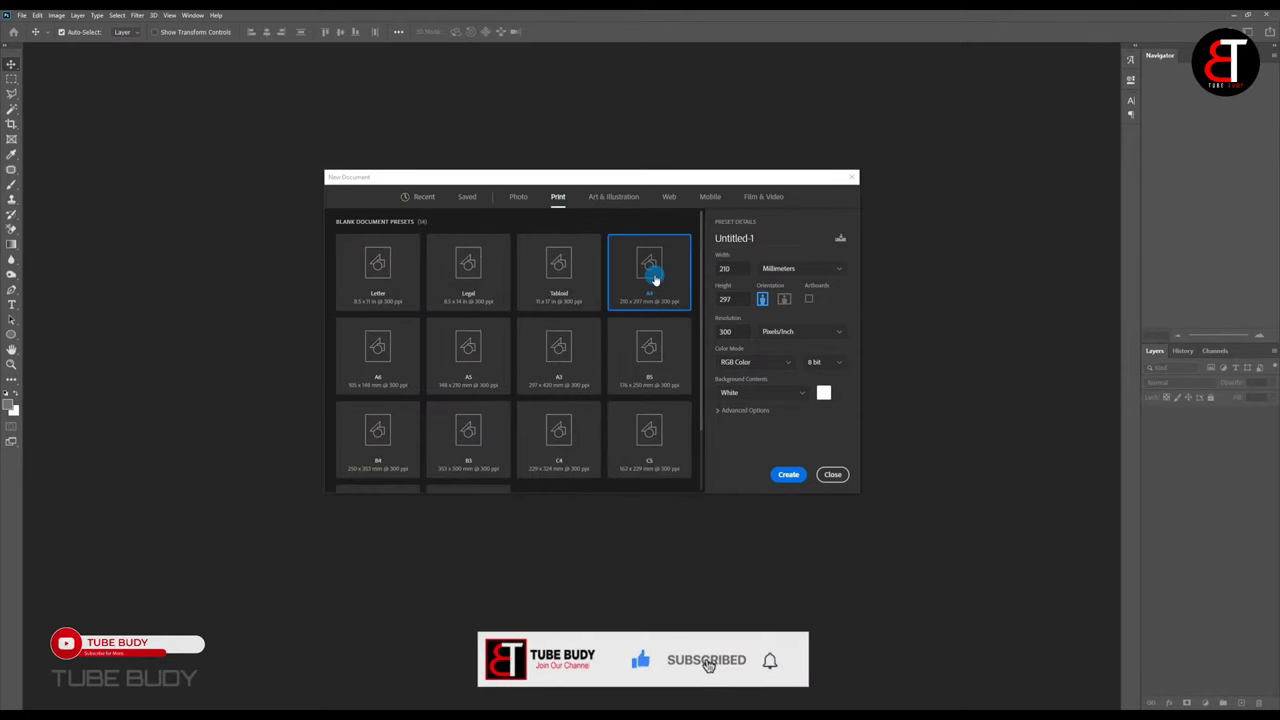
left_click(764, 240)
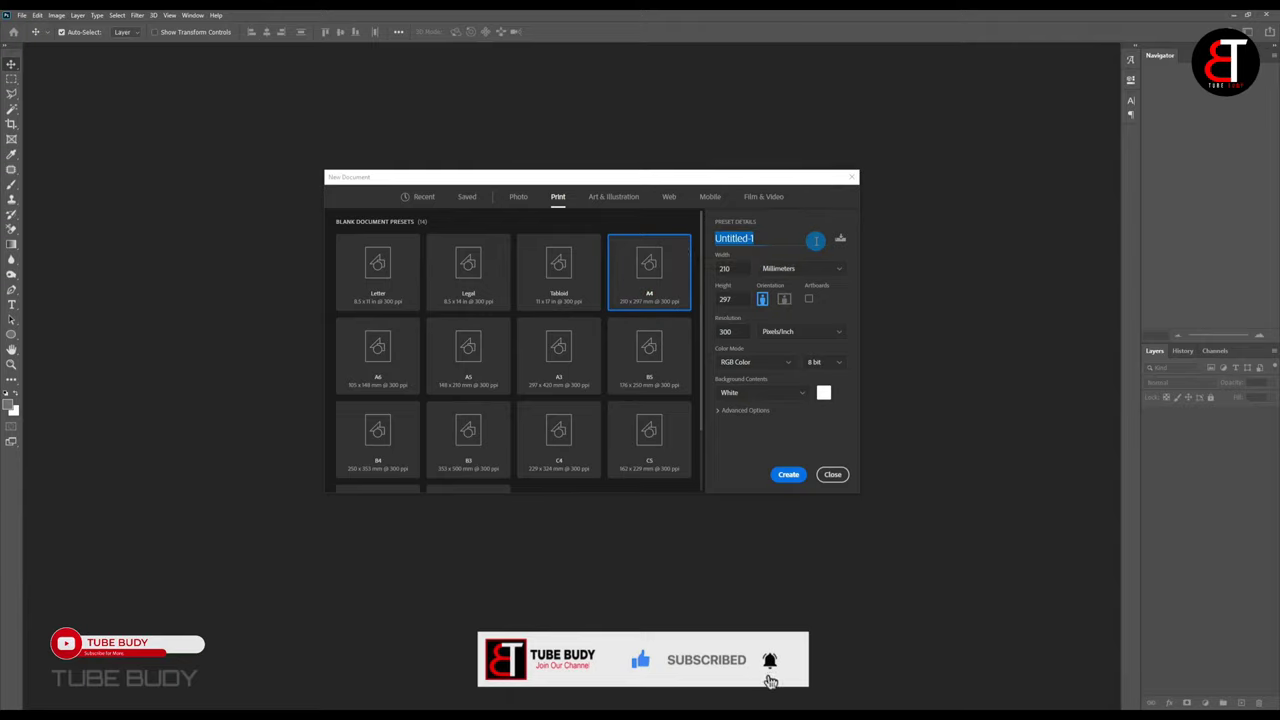
type("Beauty")
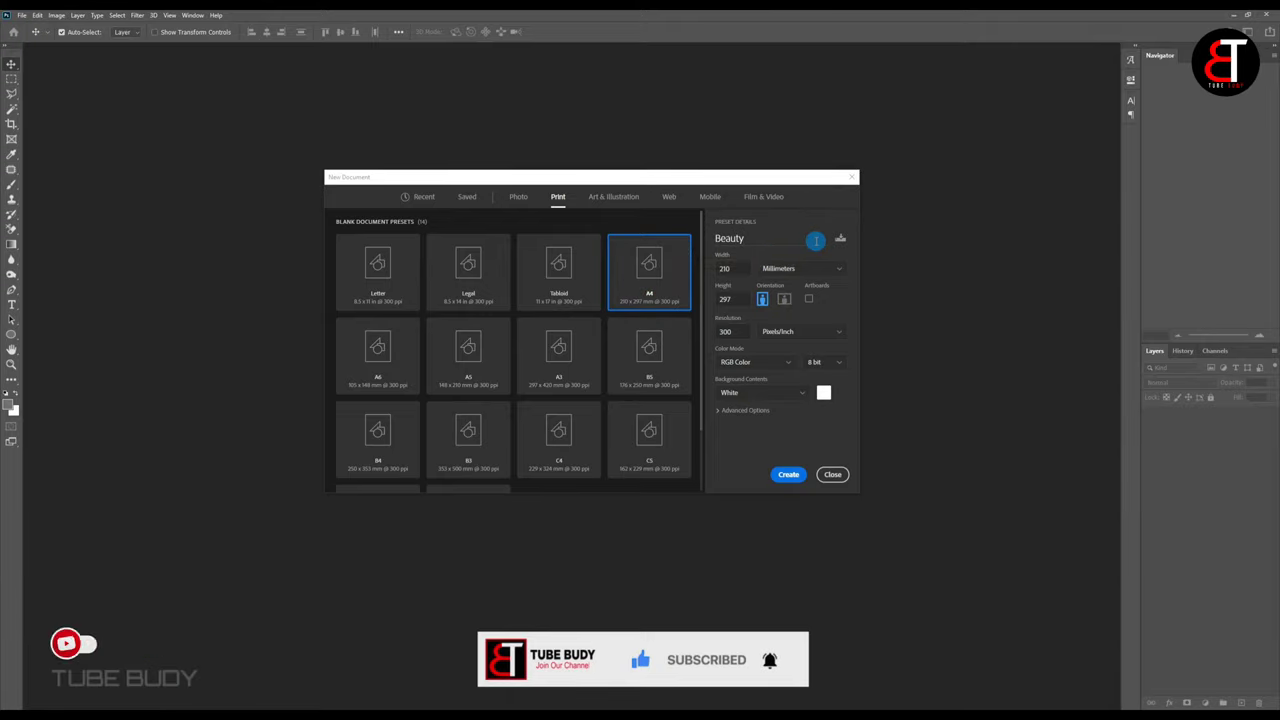
type(" Salon ")
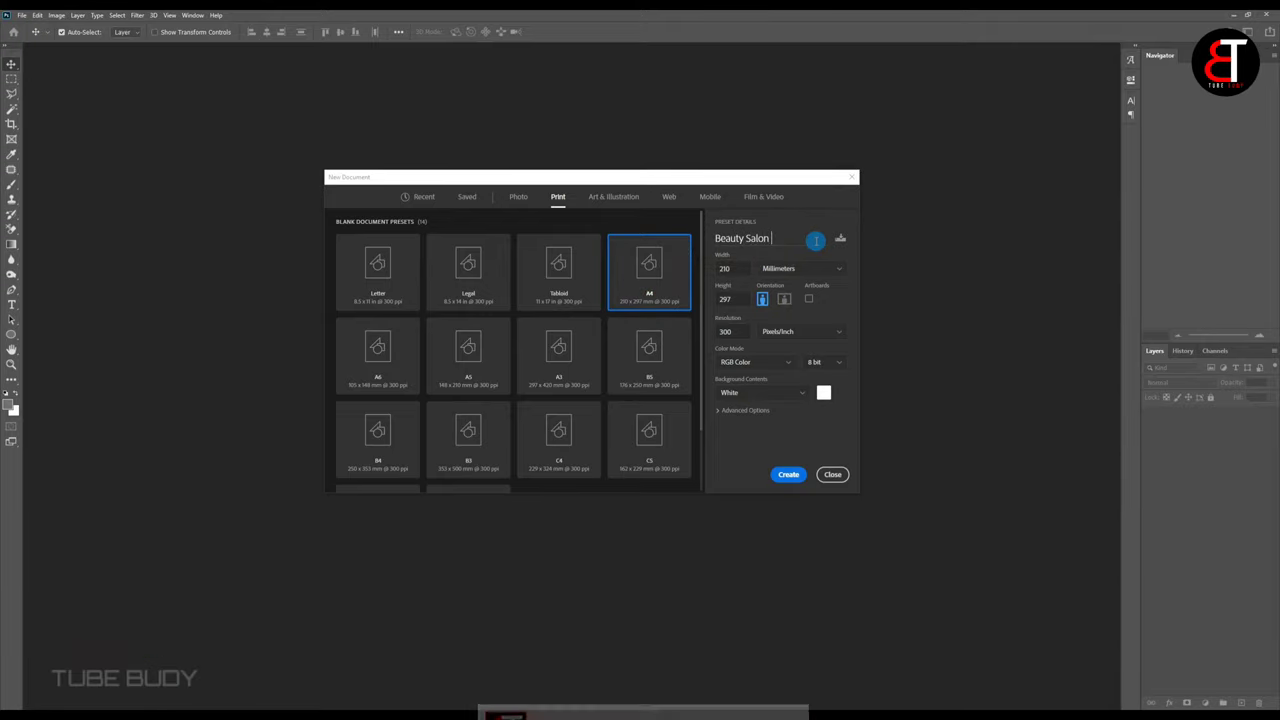
type("Poster")
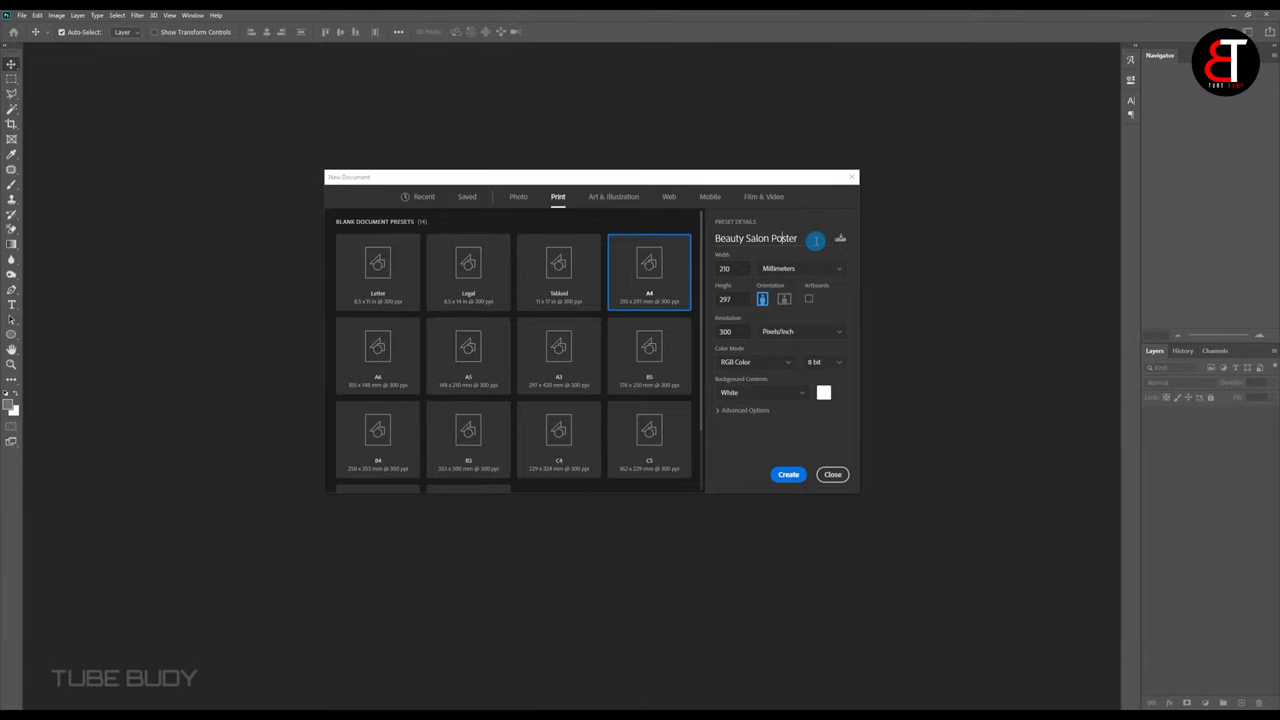
left_click(789, 475)
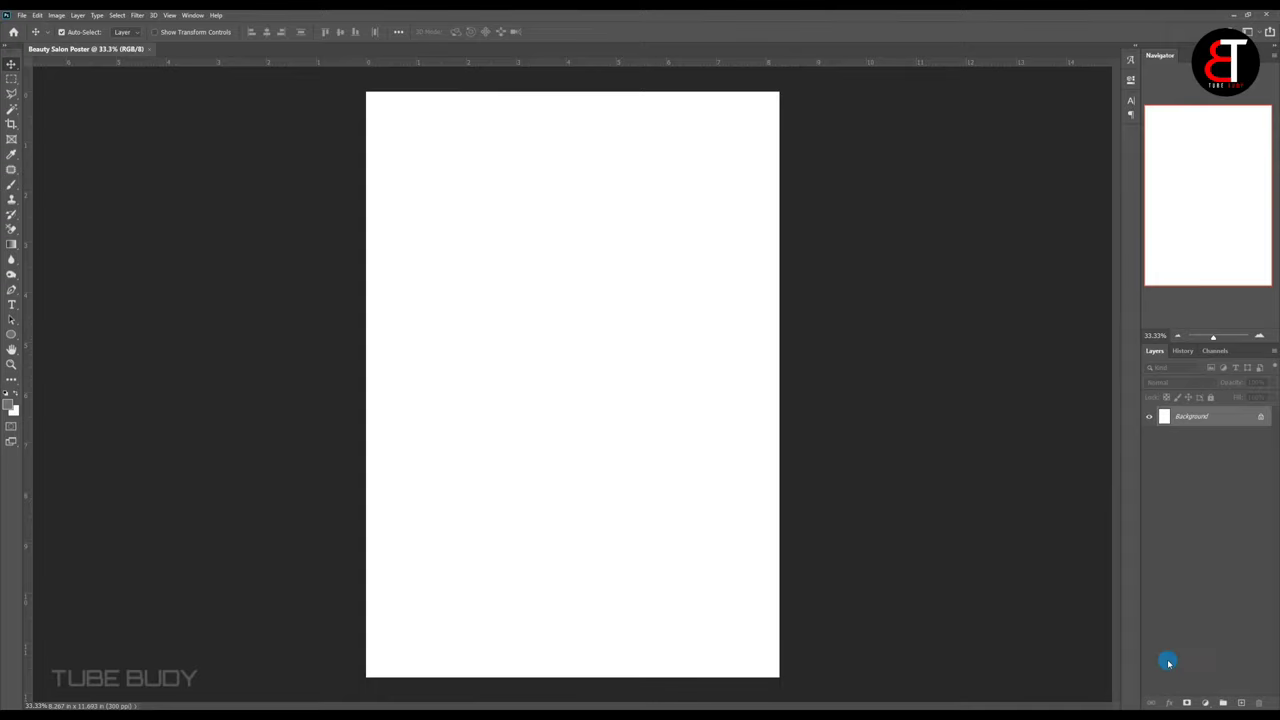
Add a Gradient Fill layer using the Orange_04 preset, reversed, at a 120° angle.
left_click(1208, 703)
left_click(1234, 534)
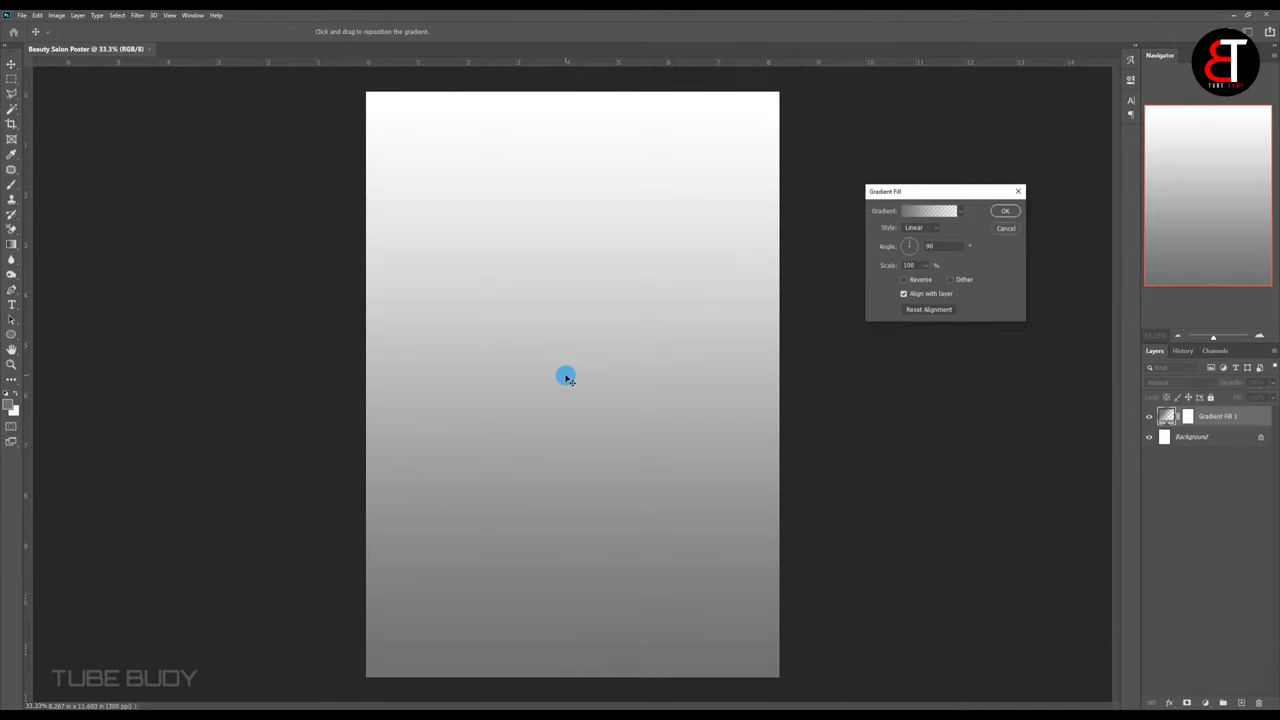
left_click(928, 211)
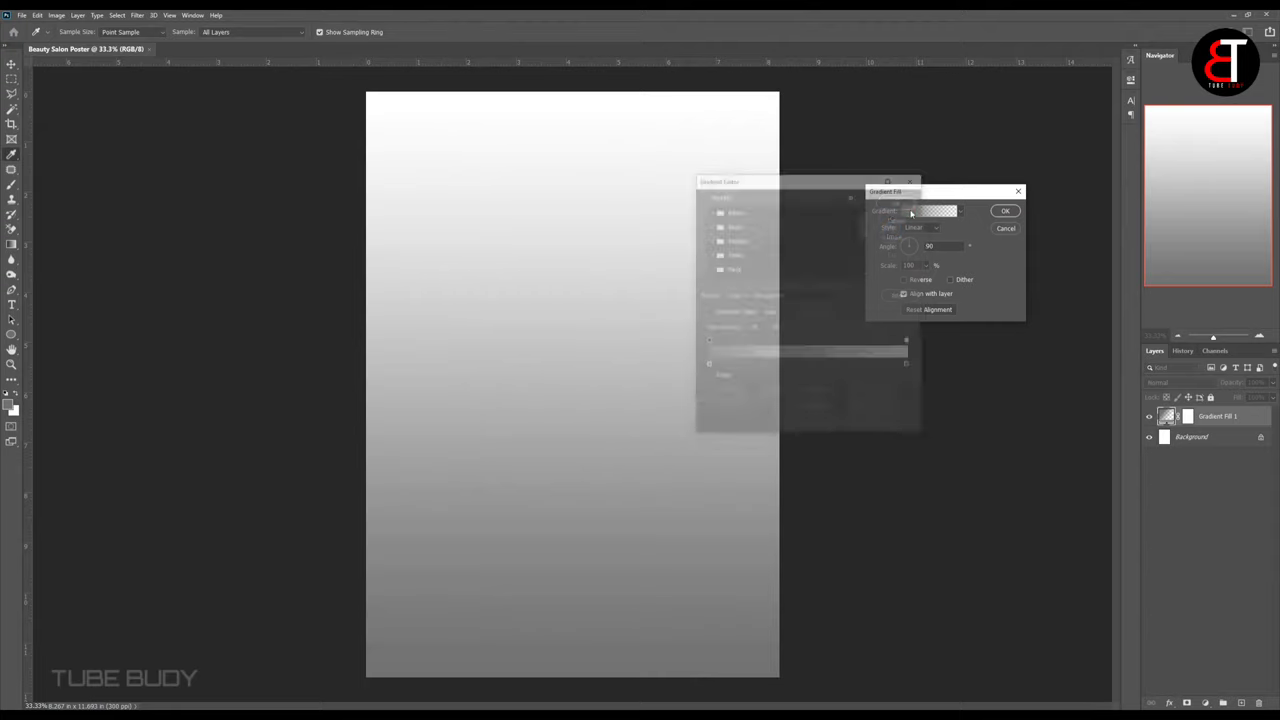
left_click_drag(865, 228, 865, 244)
left_click(711, 241)
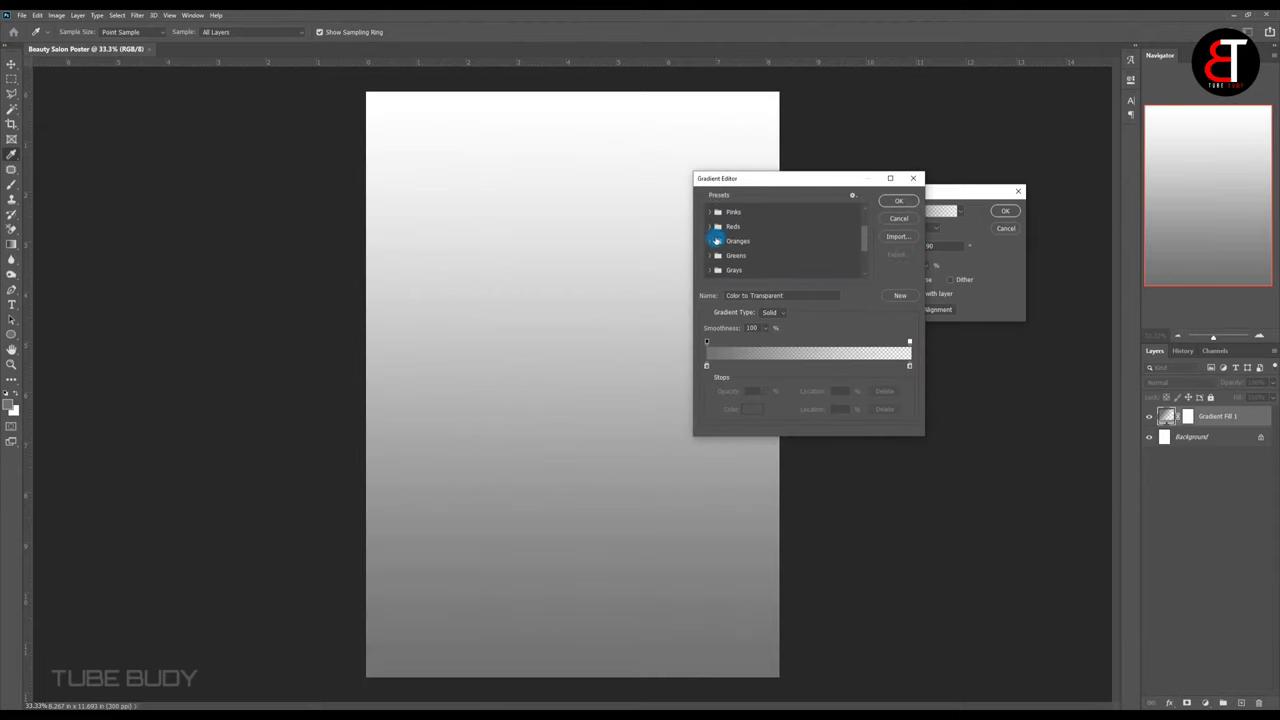
left_click(771, 257)
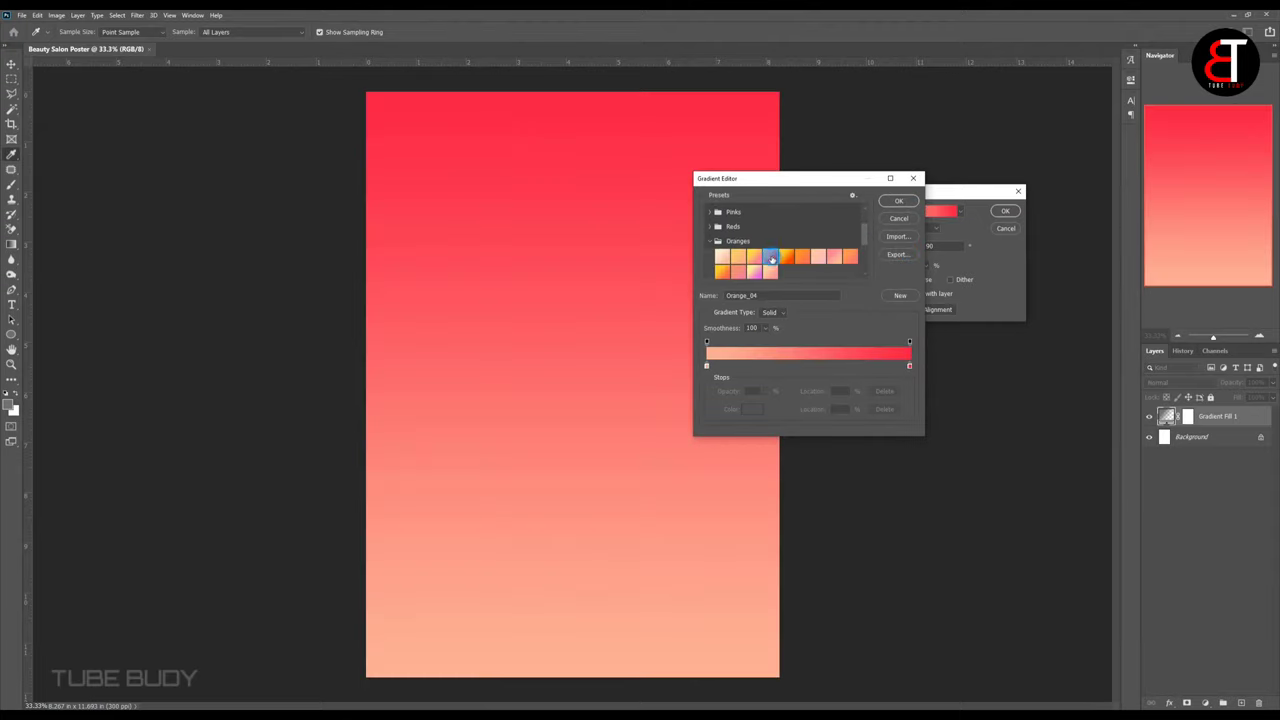
left_click(896, 202)
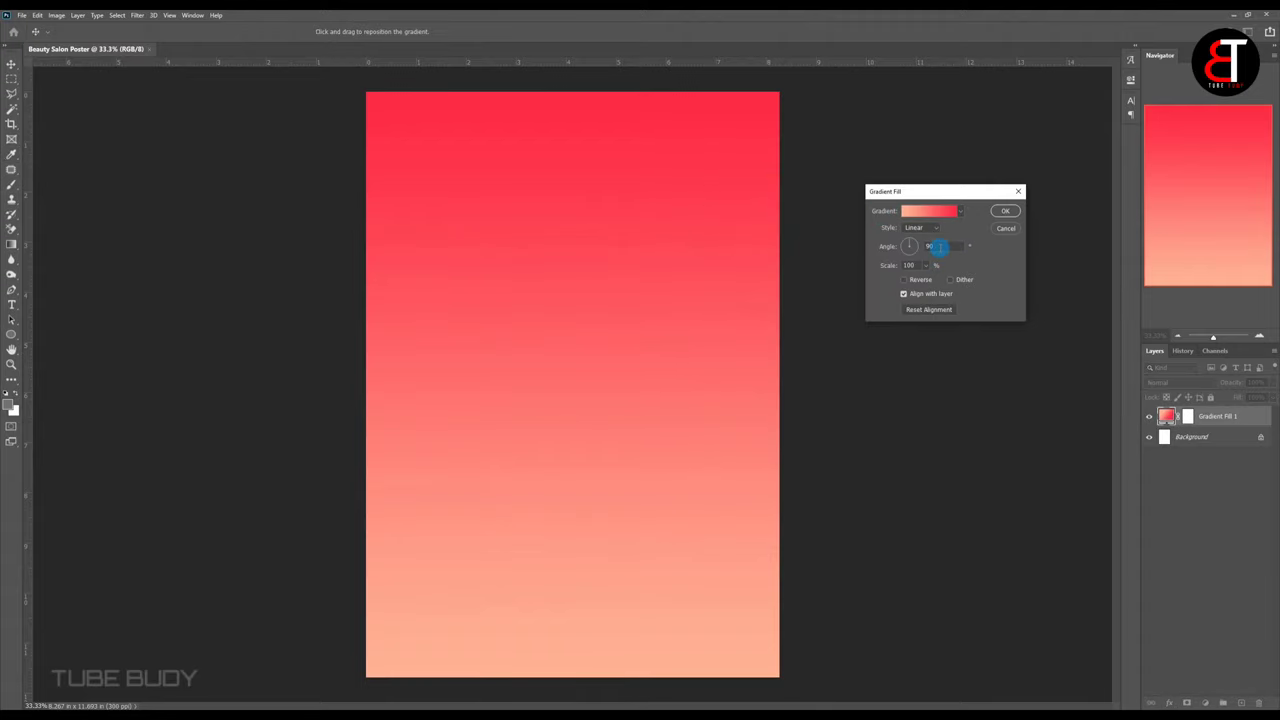
type("12")
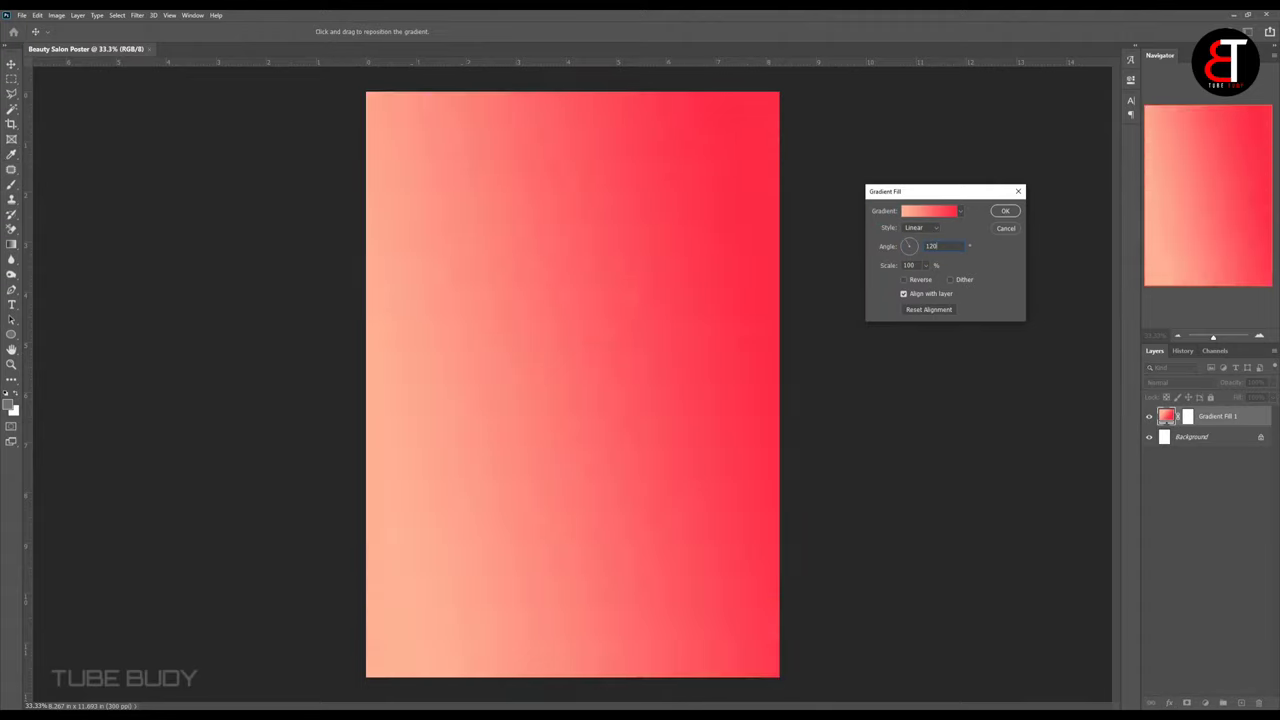
type("0")
left_click(903, 281)
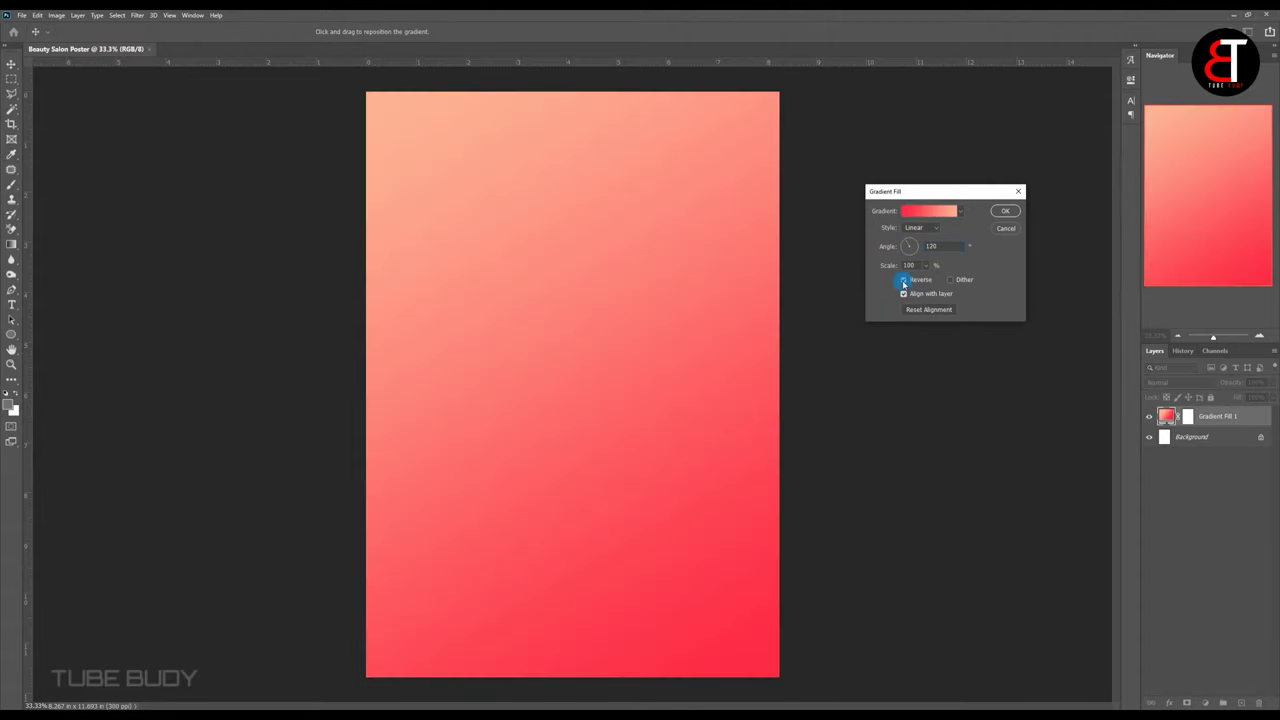
left_click(1008, 211)
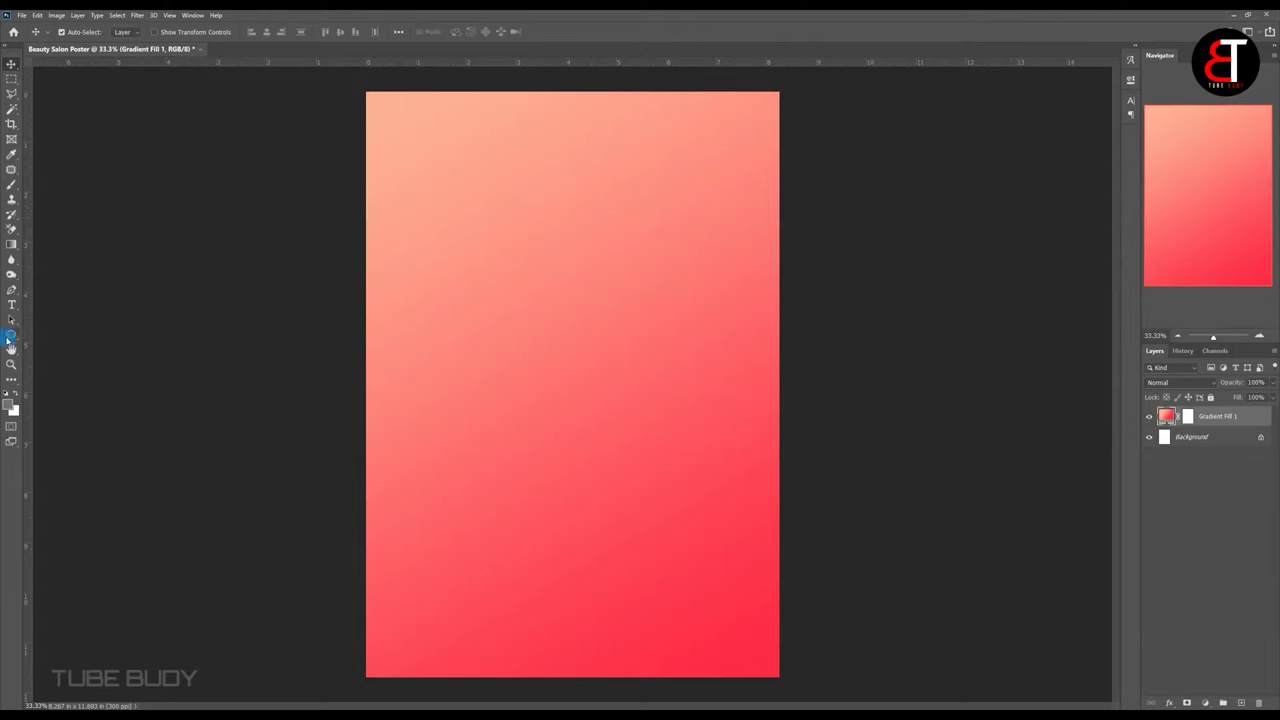
Draw a red hexagon with a 20 px white stroke at the top left, then shift it down-right.
right_click(9, 340)
left_click(62, 368)
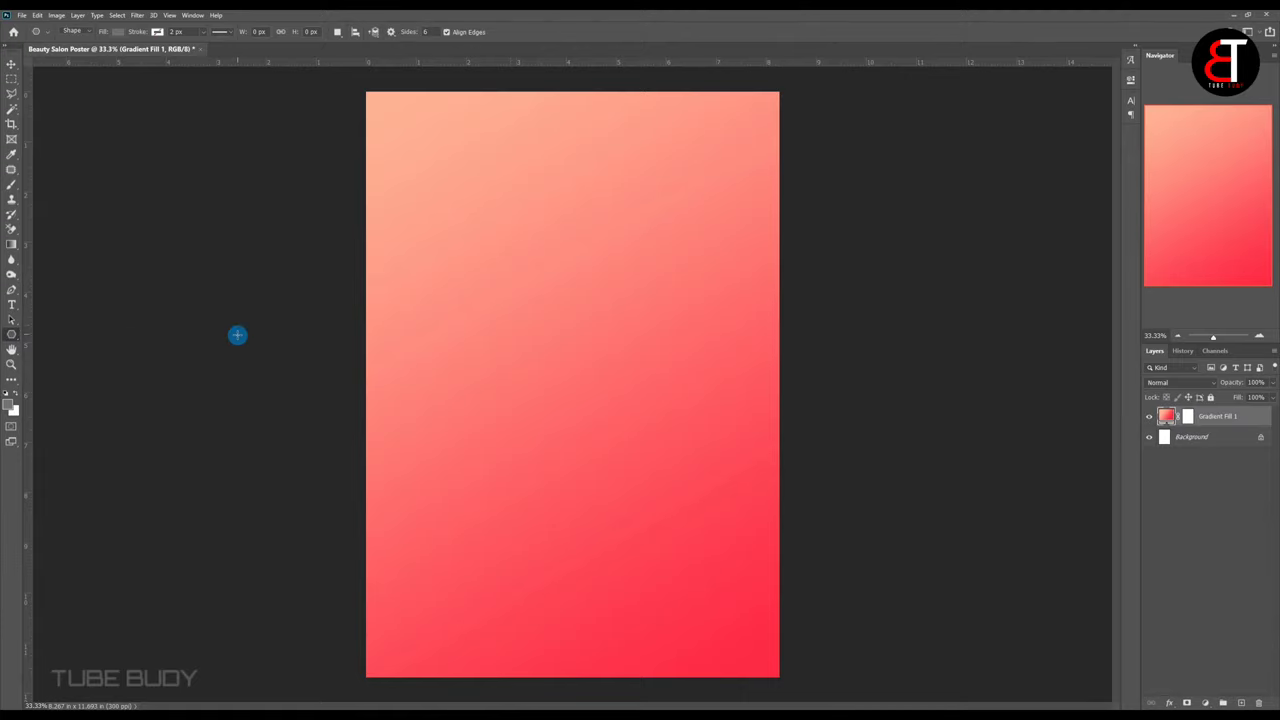
left_click(117, 31)
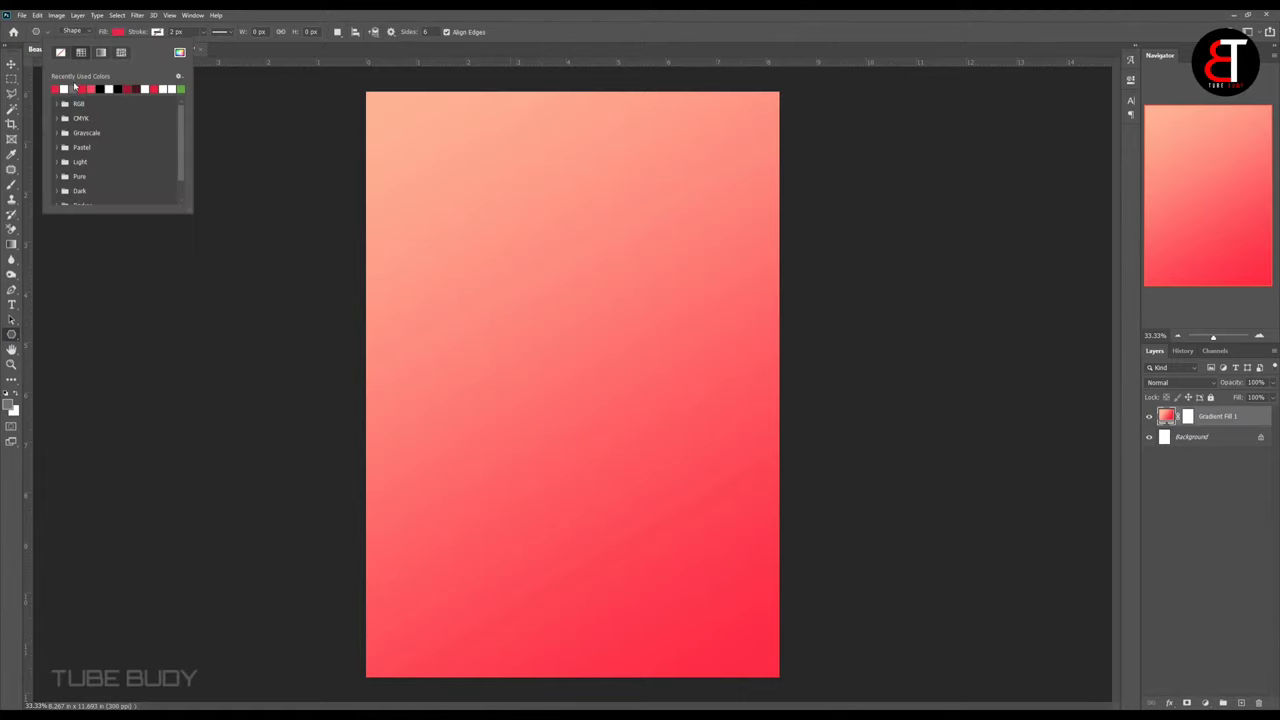
left_click(156, 32)
type("20")
key("Return")
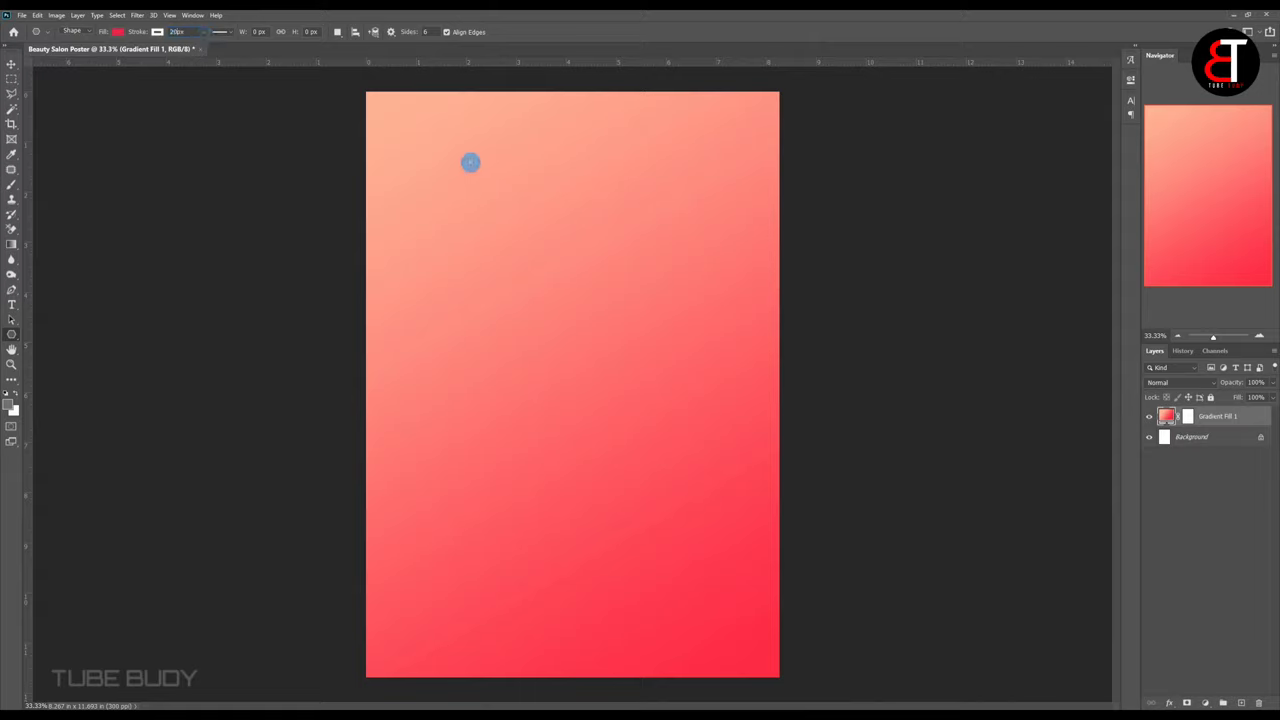
left_click_drag(470, 162, 540, 278)
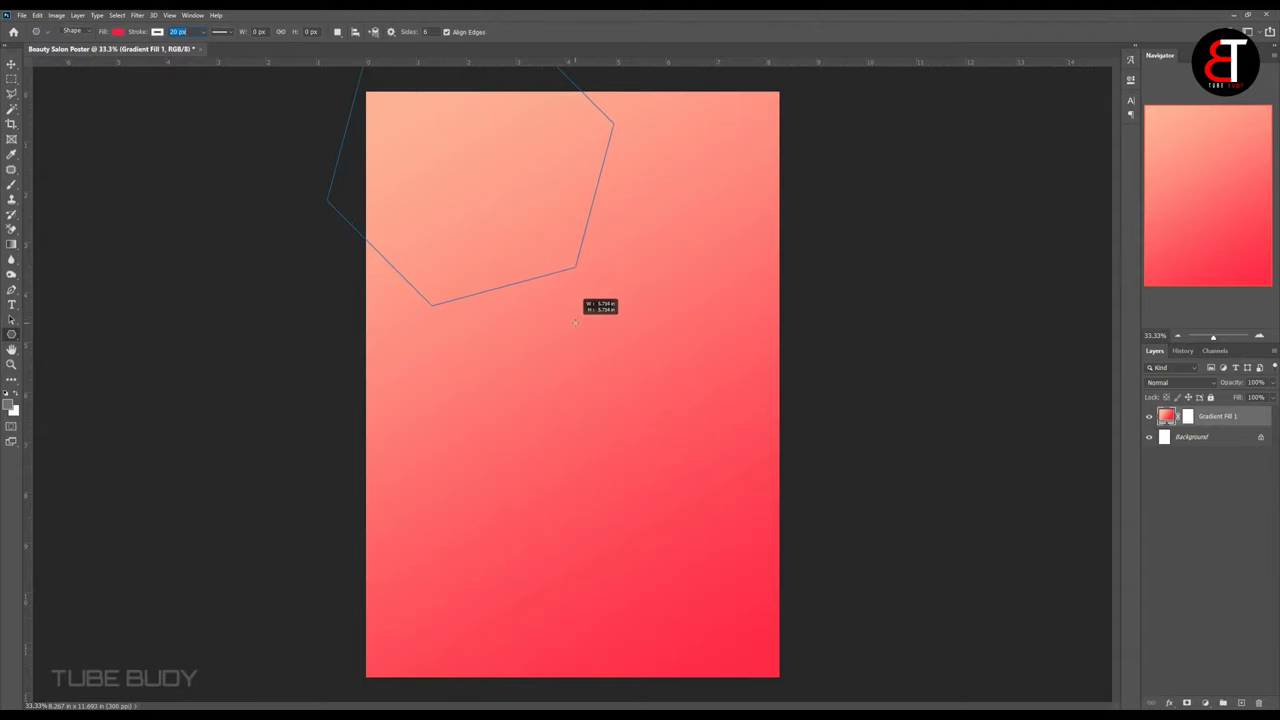
left_click_drag(540, 278, 550, 291)
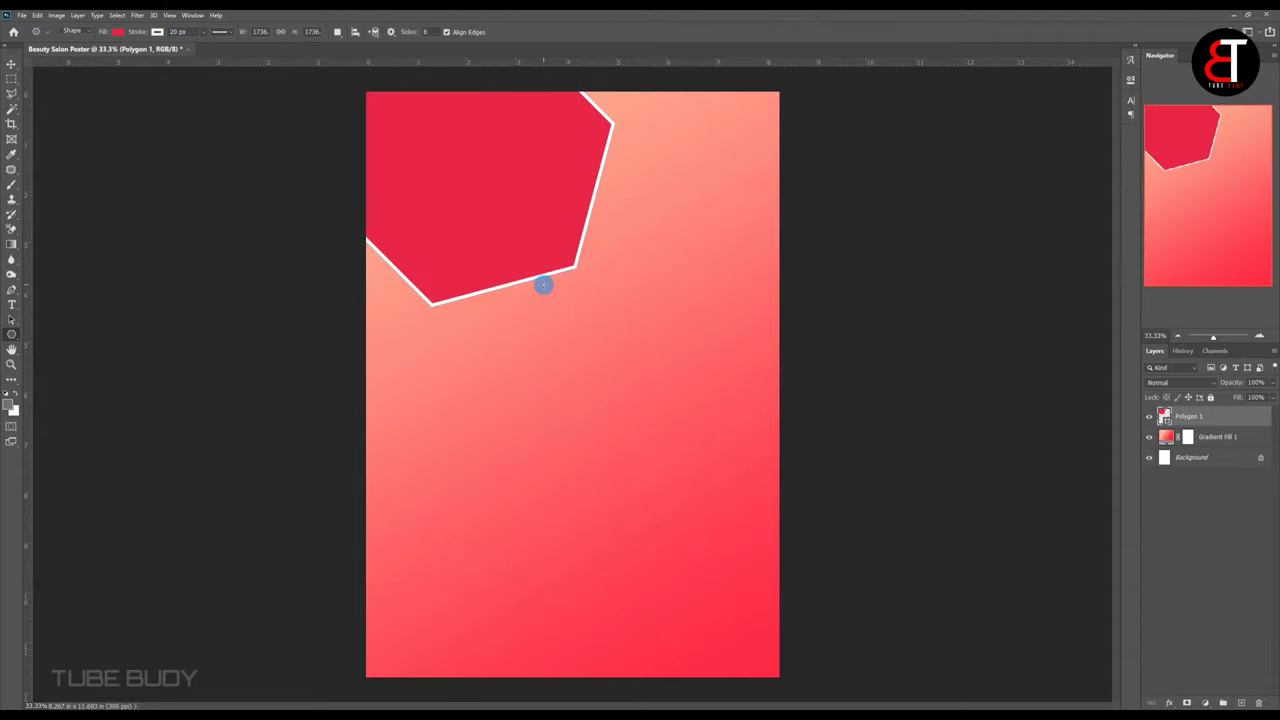
key("v")
mouse_move(515, 138)
left_mouse_down()
mouse_move(555, 212)
mouse_move(640, 216)
left_mouse_up()
Move the hexagon toward the poster's top-right corner.
key("ctrl+t")
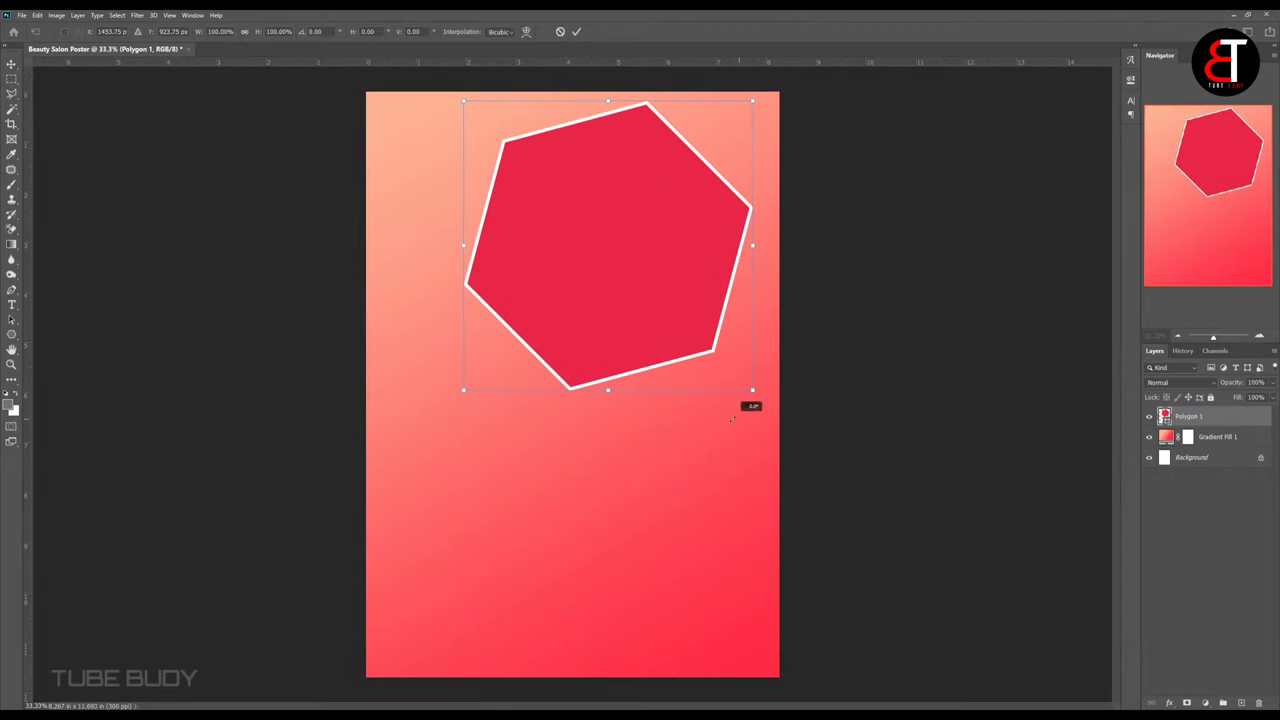
left_click_drag(732, 419, 698, 421)
key("Escape")
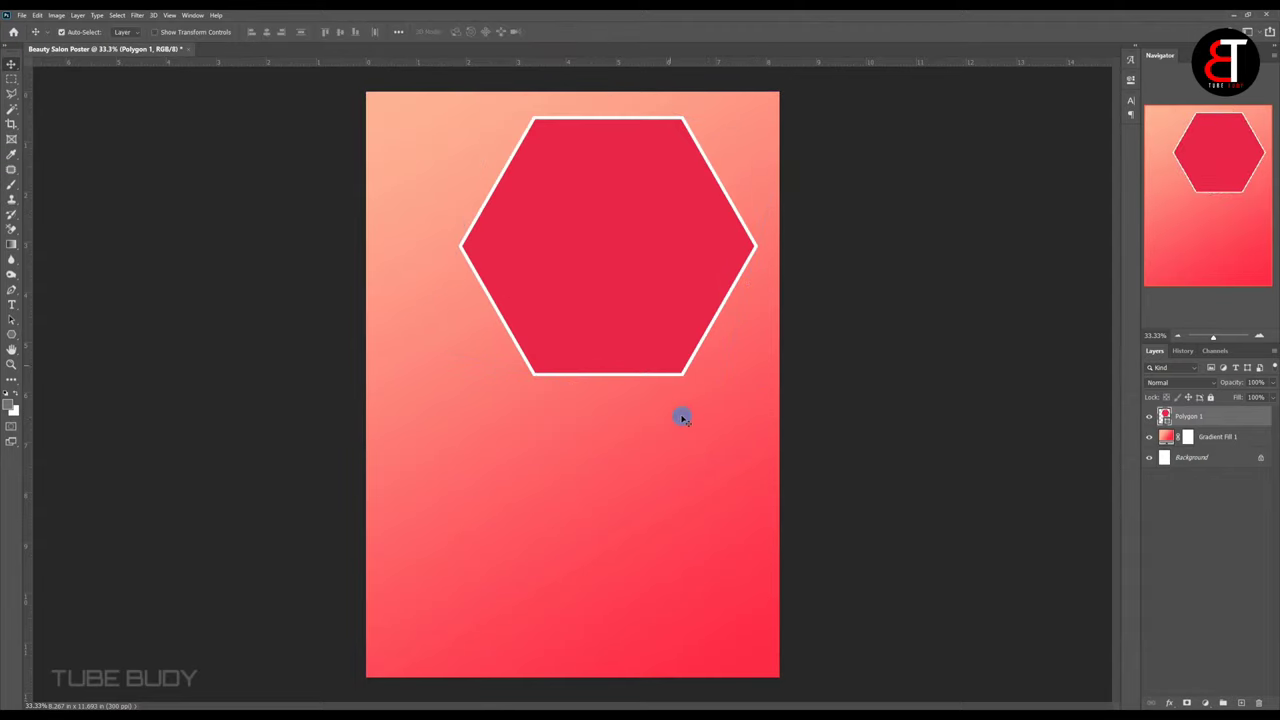
left_click_drag(589, 232, 688, 206)
key("ctrl+minus")
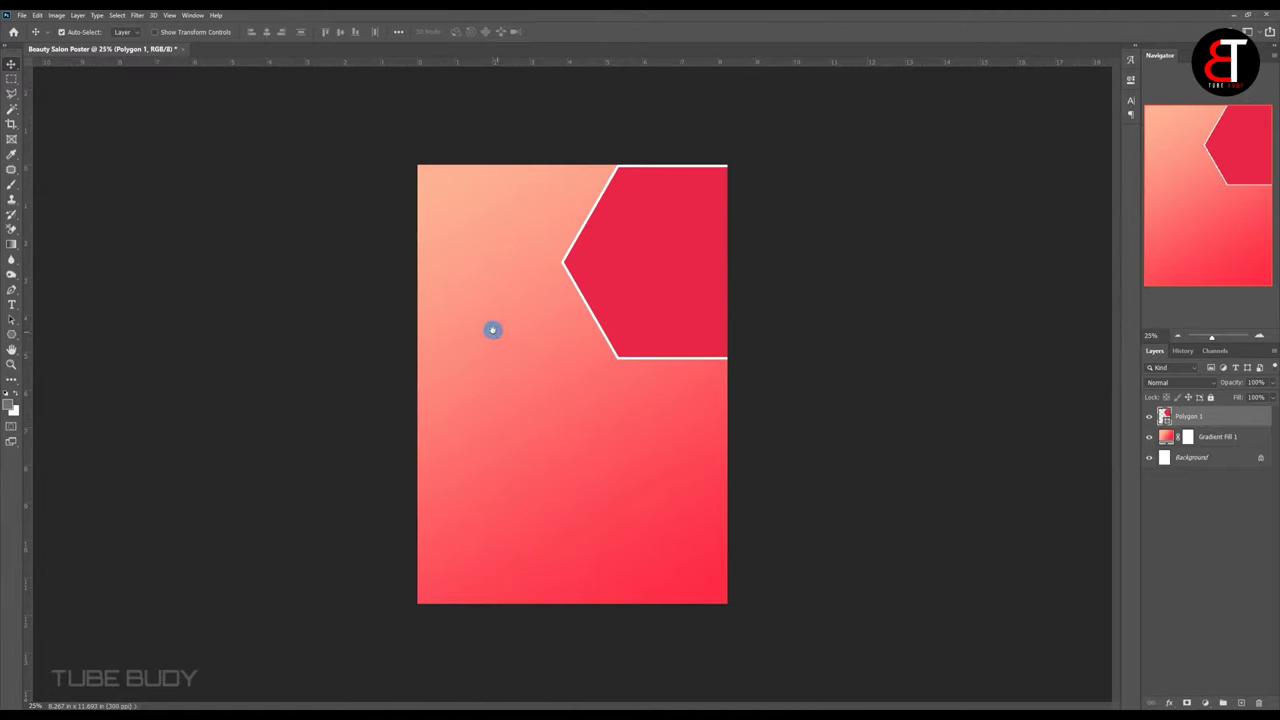
Scale the hexagon to about 121.59% and rotate it 12.41° so it bleeds off the edges.
key("ctrl+t")
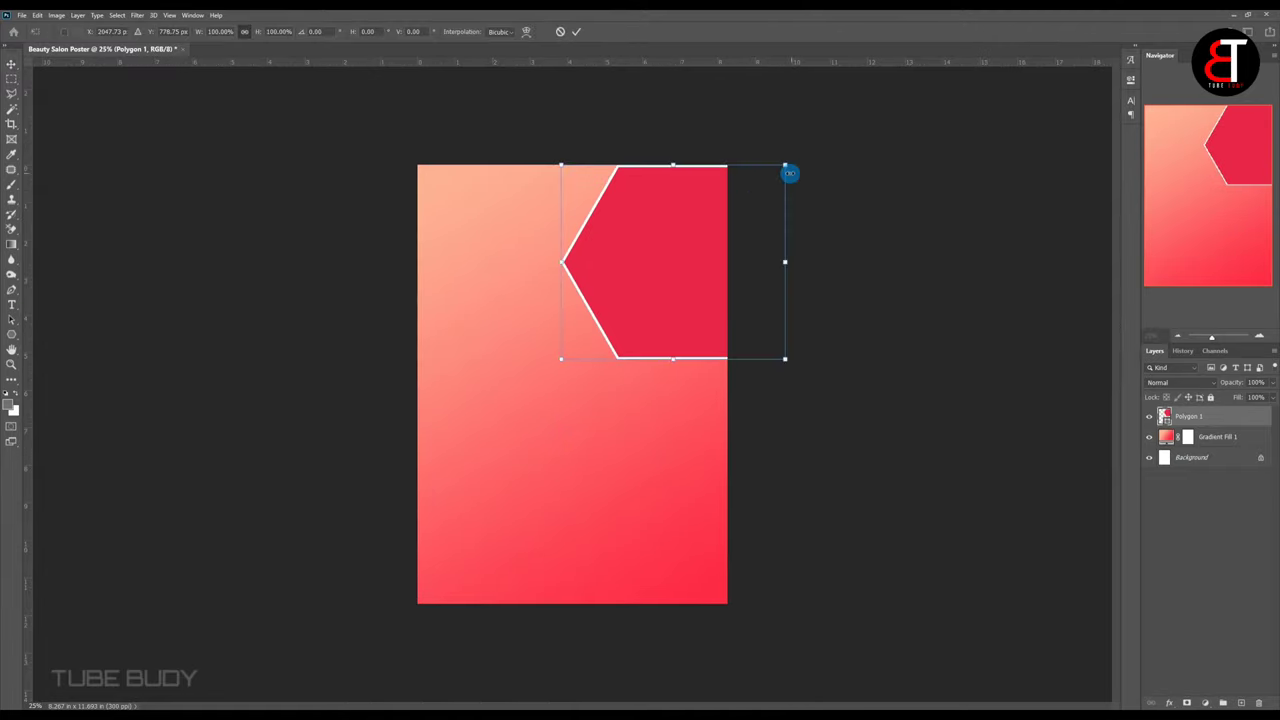
left_click_drag(785, 165, 806, 146)
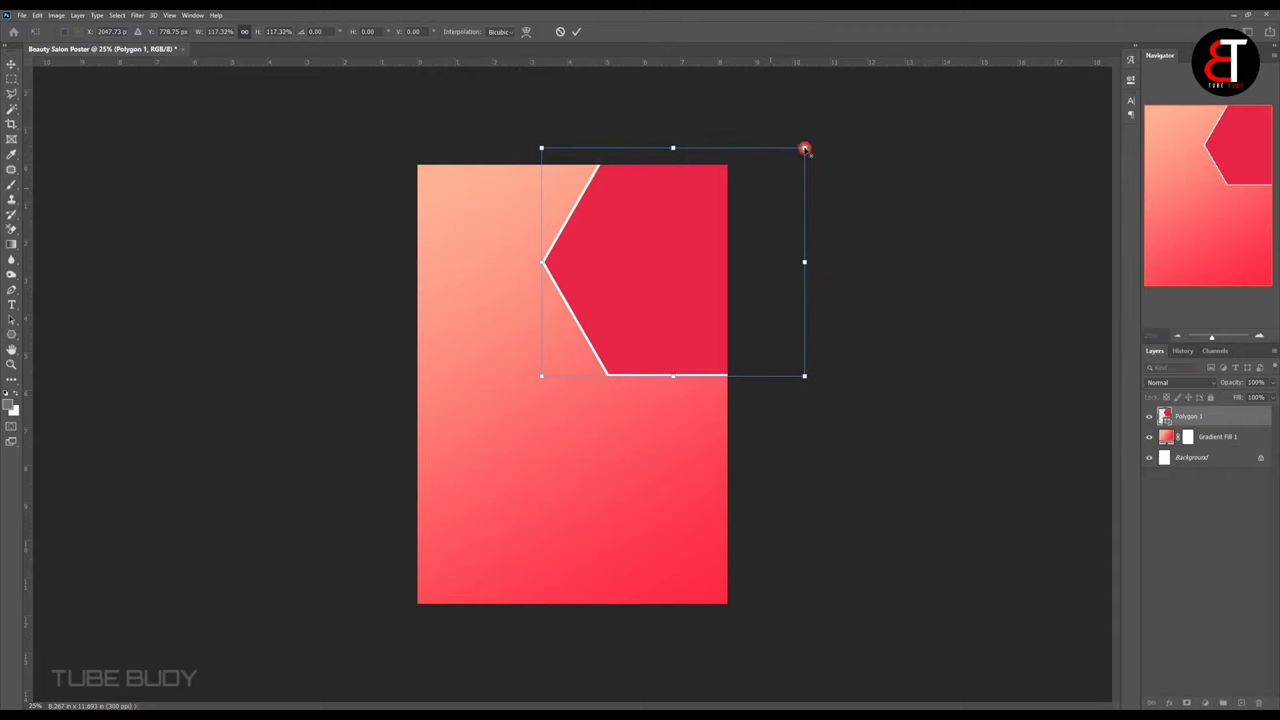
left_click_drag(690, 236, 684, 251)
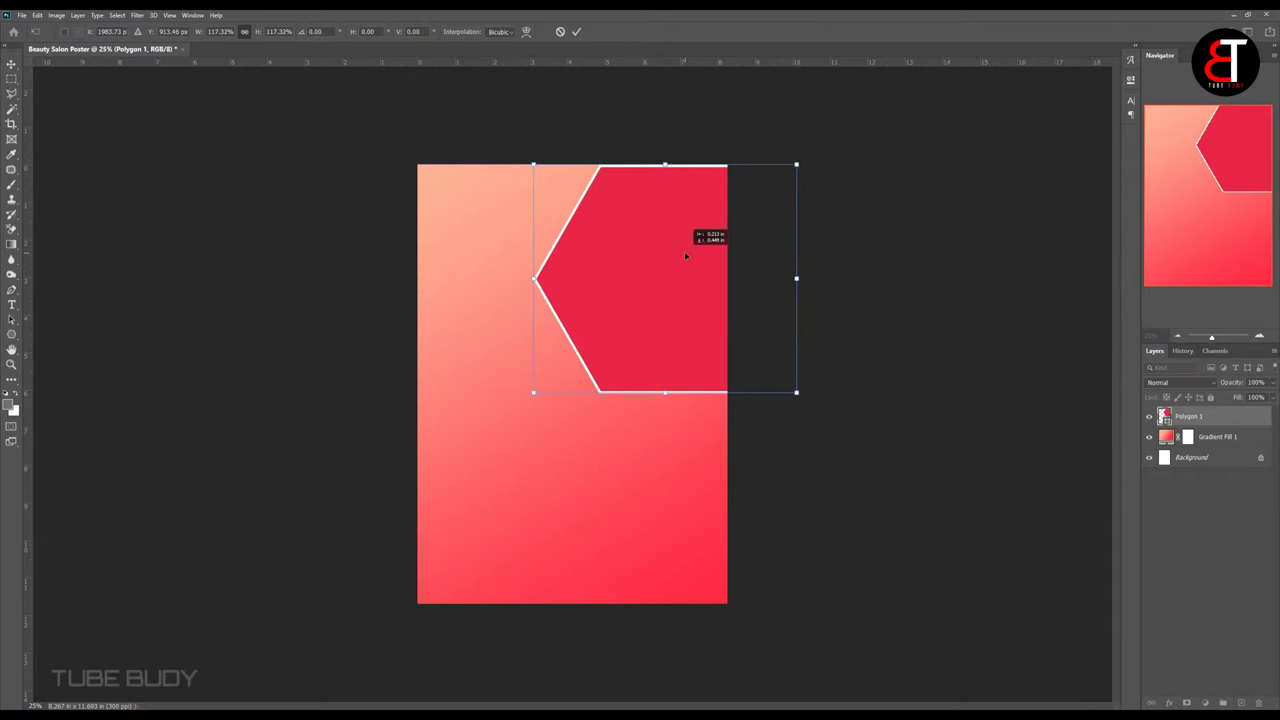
mouse_move(823, 429)
left_mouse_down()
mouse_move(791, 423)
mouse_move(790, 437)
mouse_move(784, 426)
left_mouse_up()
left_click_drag(643, 243, 658, 234)
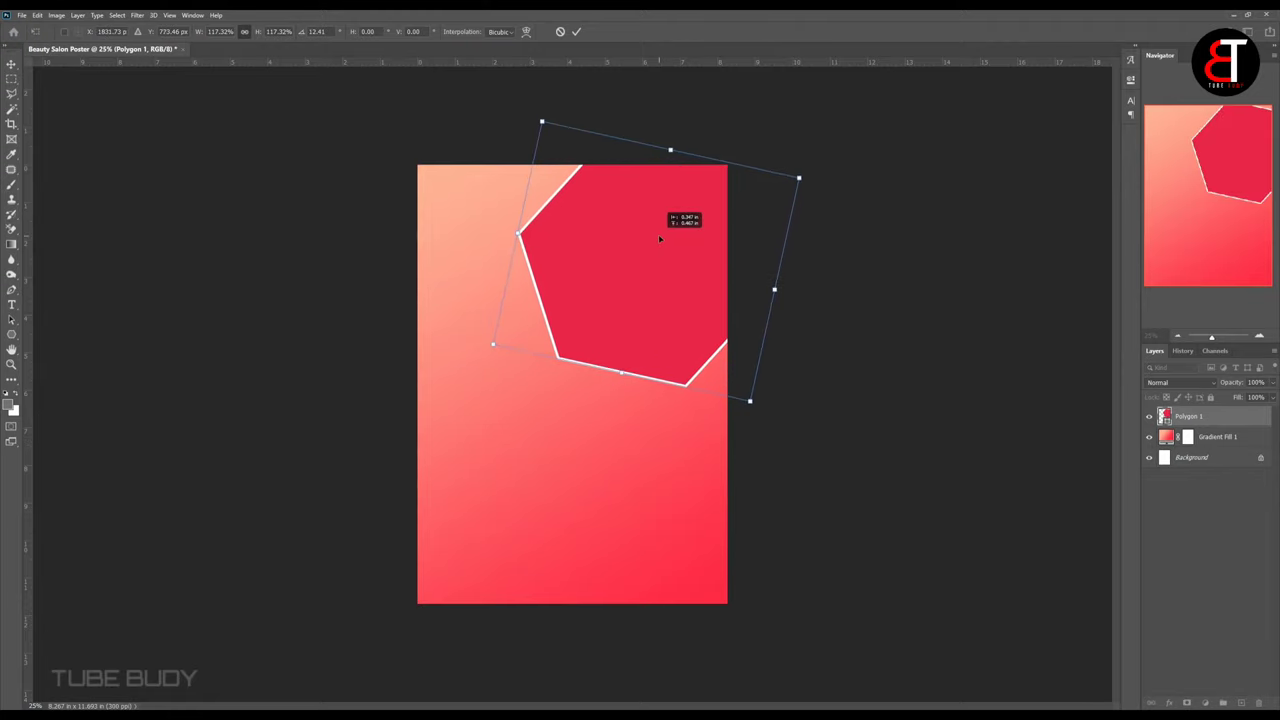
left_click_drag(799, 178, 812, 173)
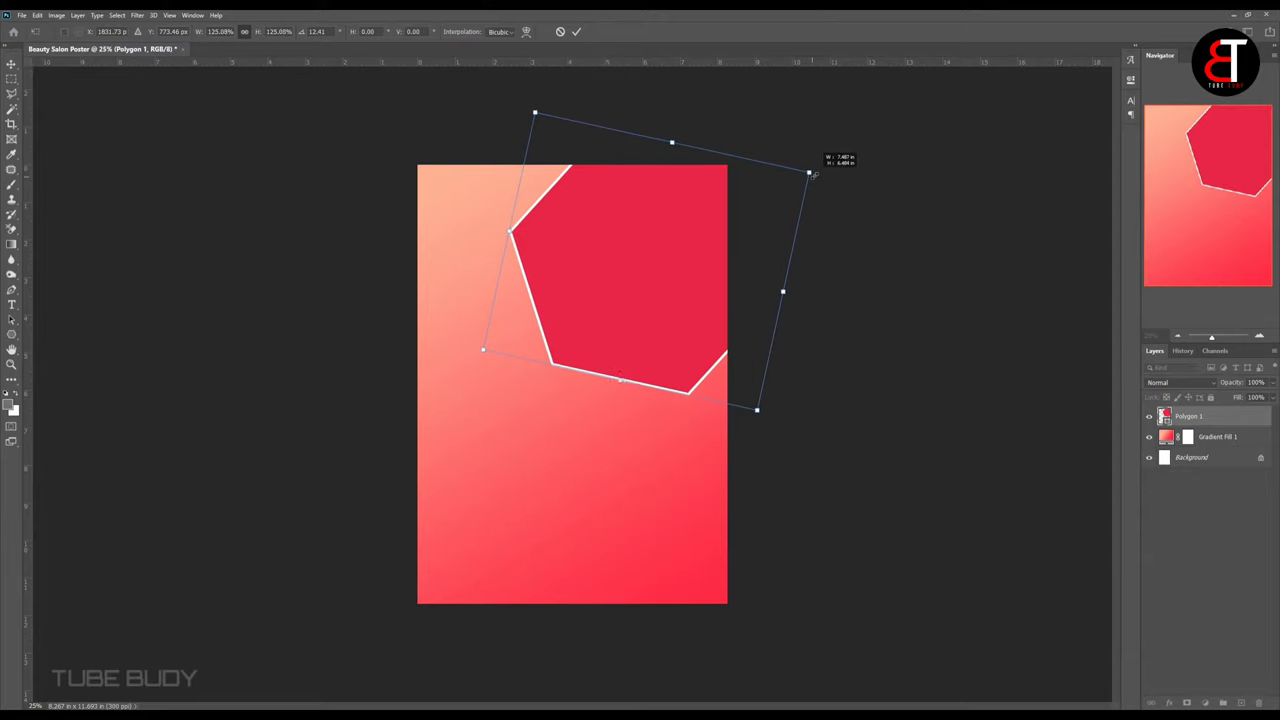
left_click(843, 183)
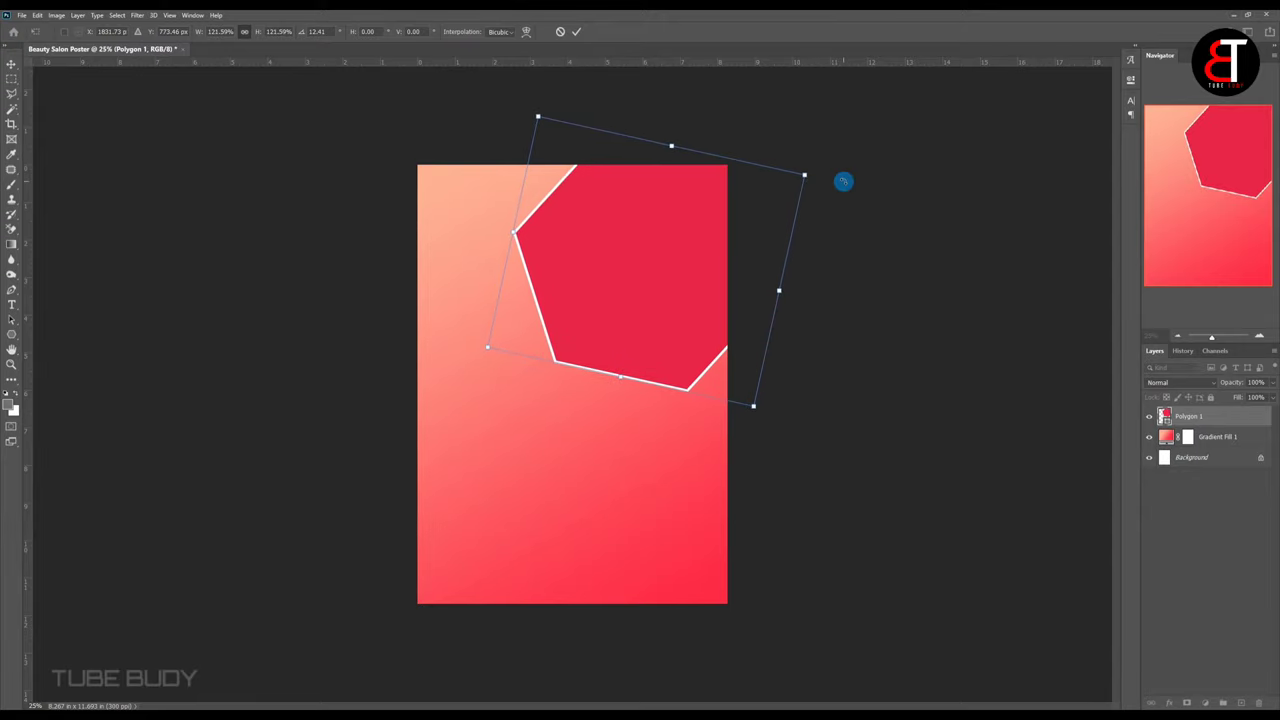
key("ctrl+plus")
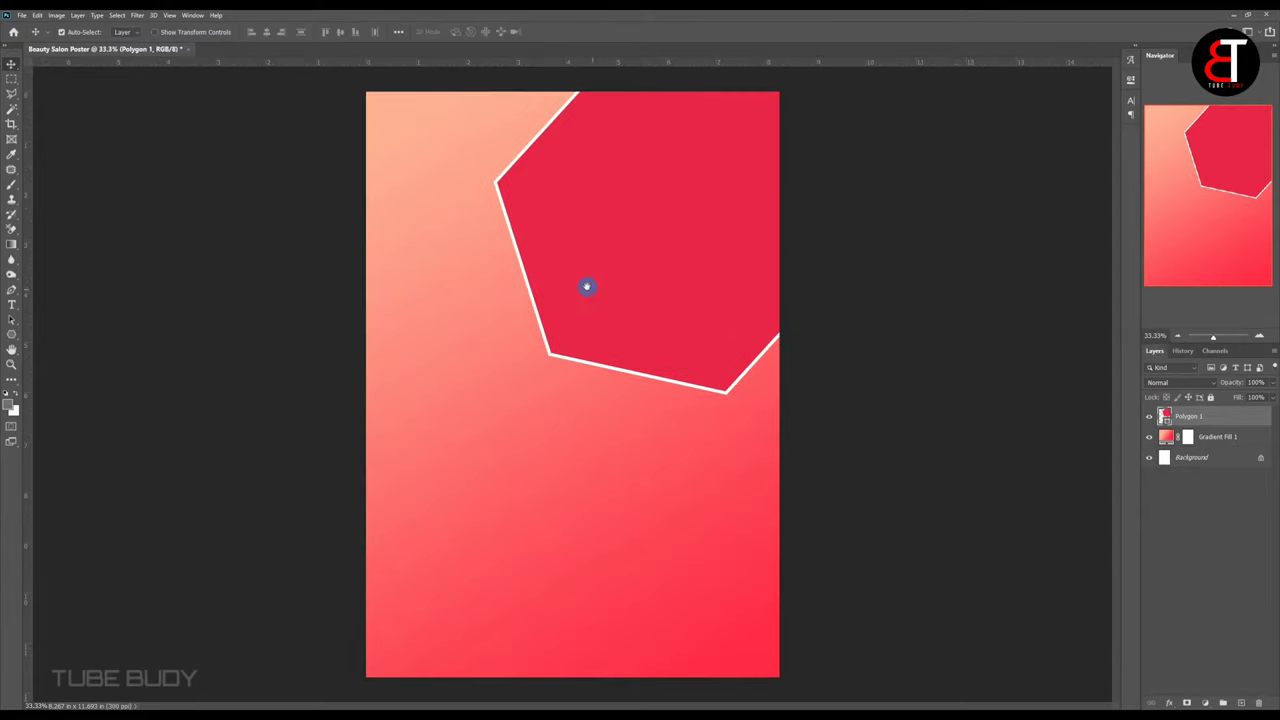
Place a vertical guide aligned with the hexagon's left point.
left_click_drag(30, 465, 495, 478)
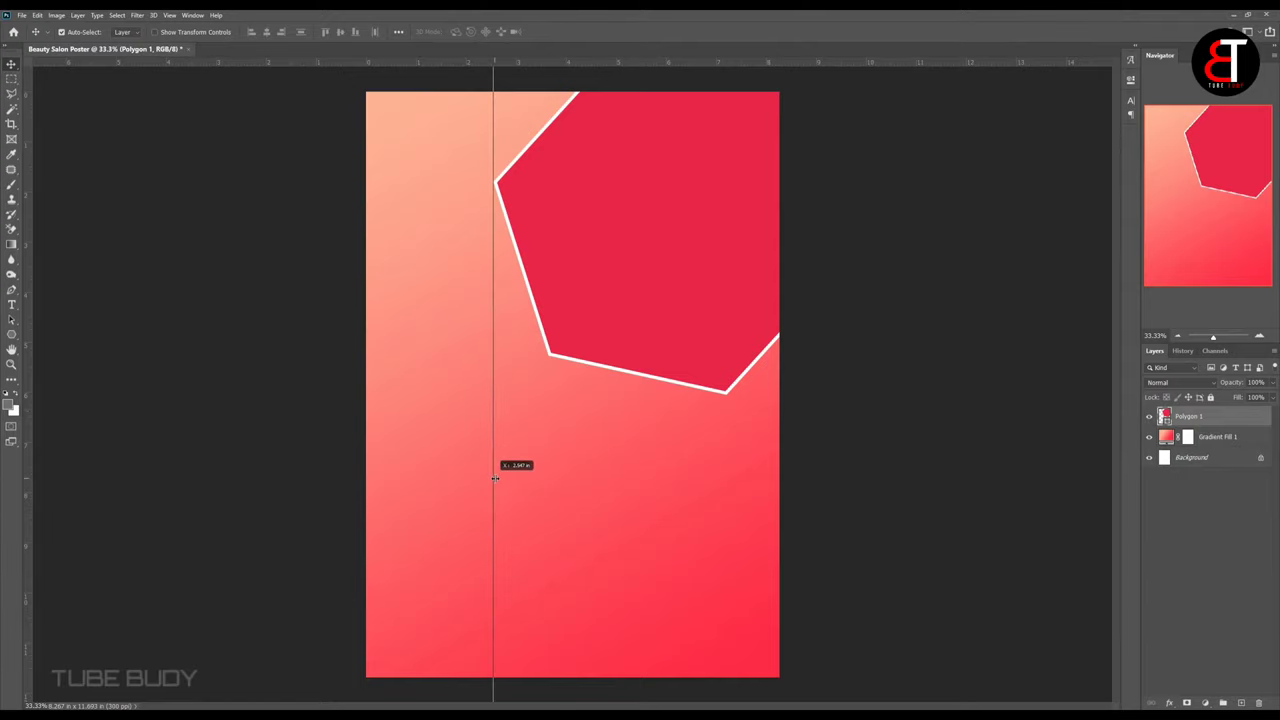
key("ctrl+plus")
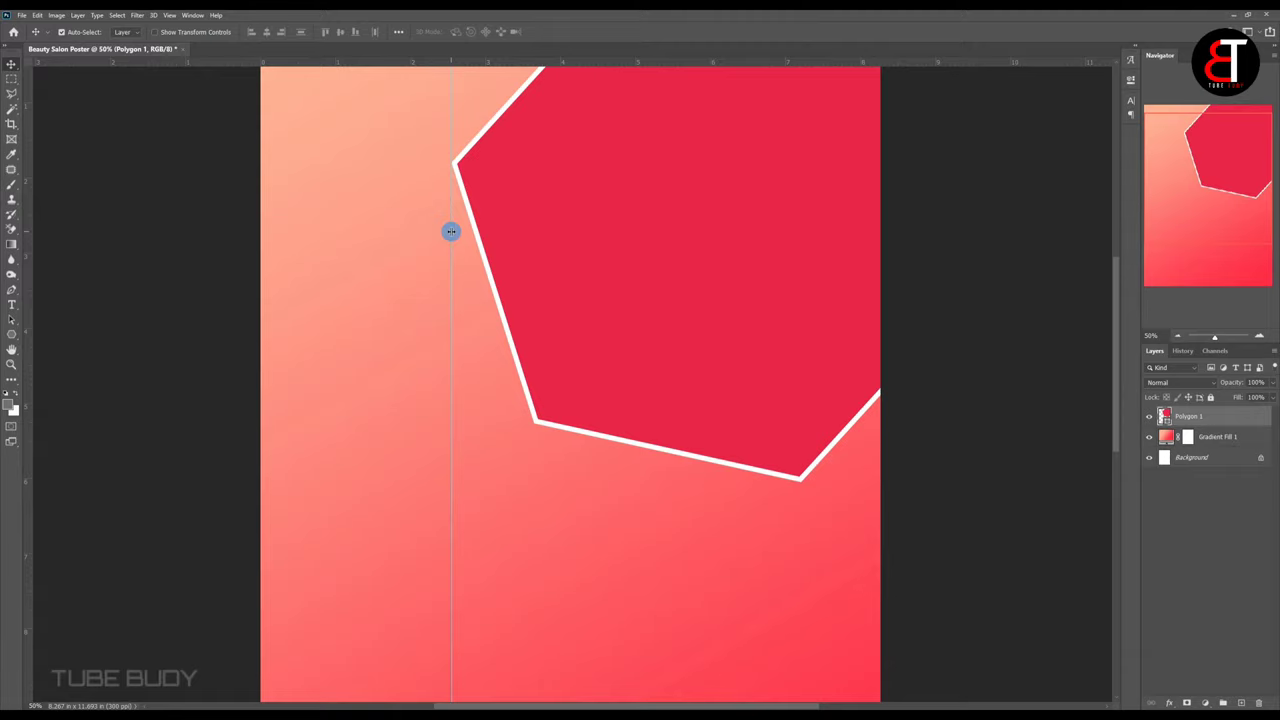
left_click_drag(451, 231, 439, 225)
key("ctrl+minus")
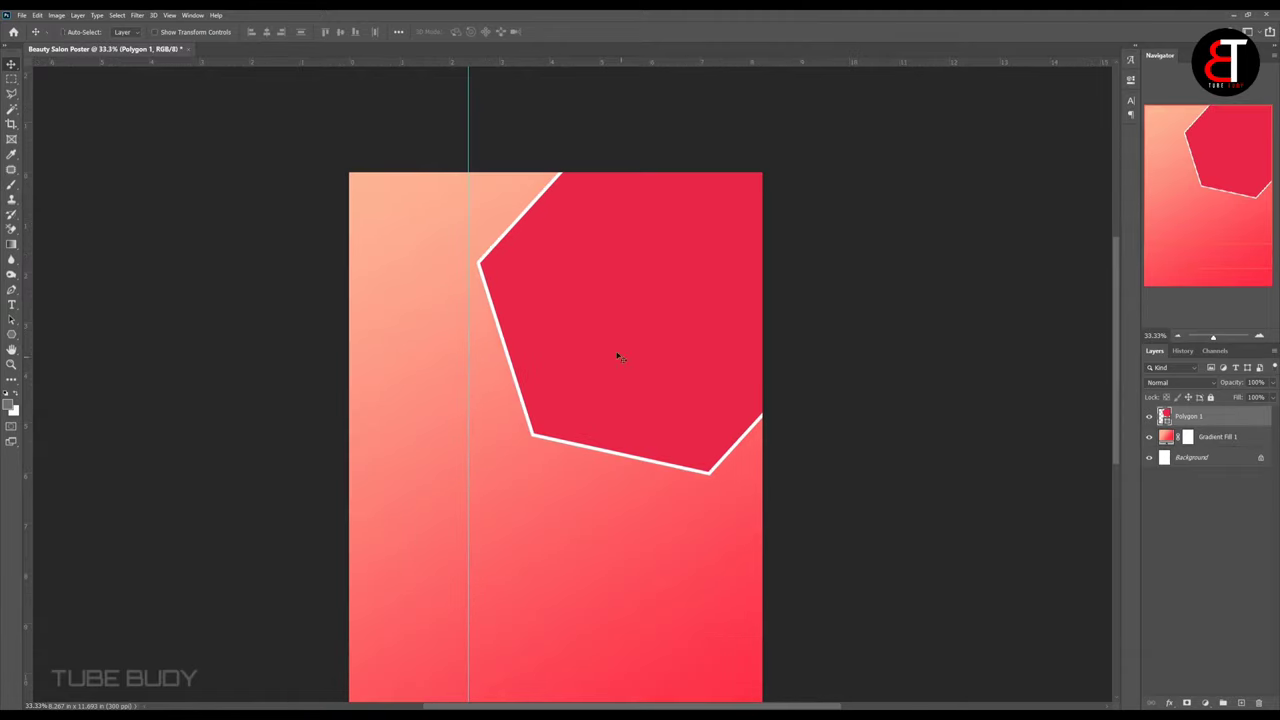
Scale the hexagon to about 104.55% and nudge it down and slightly left.
key("ctrl+t")
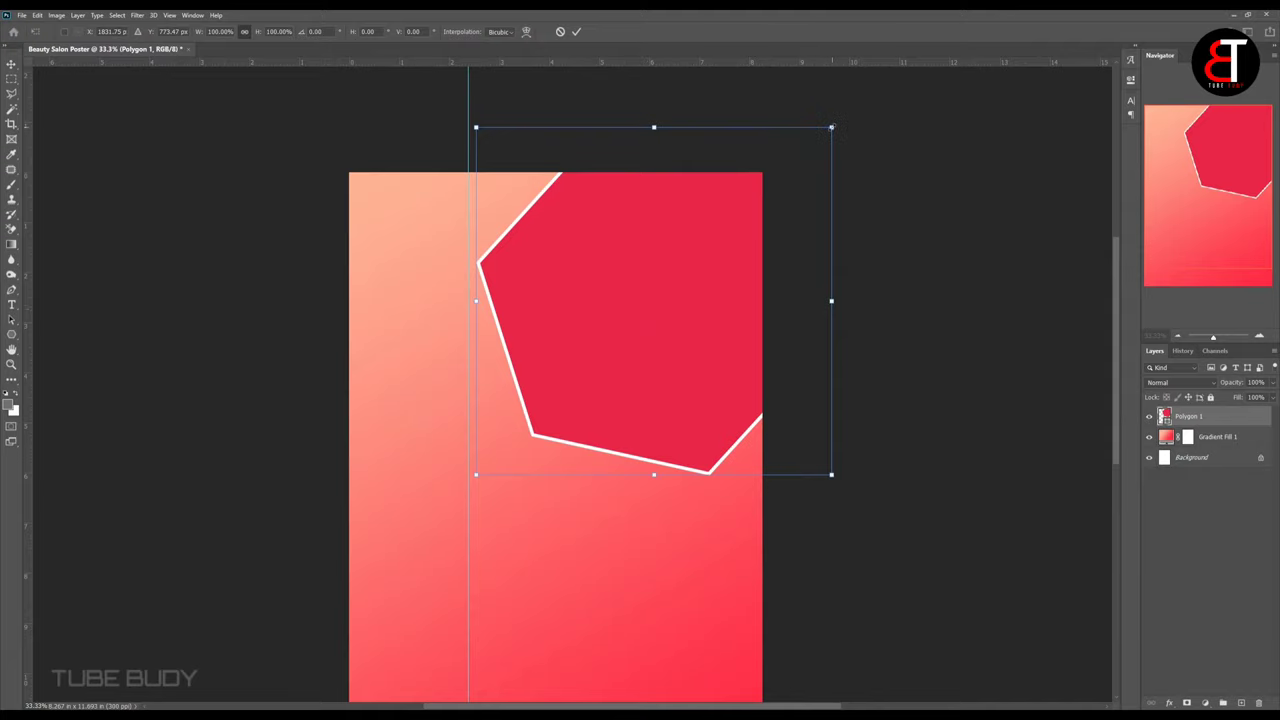
left_click_drag(831, 127, 837, 120)
key("Return")
scroll(604, 345, "down", 3)
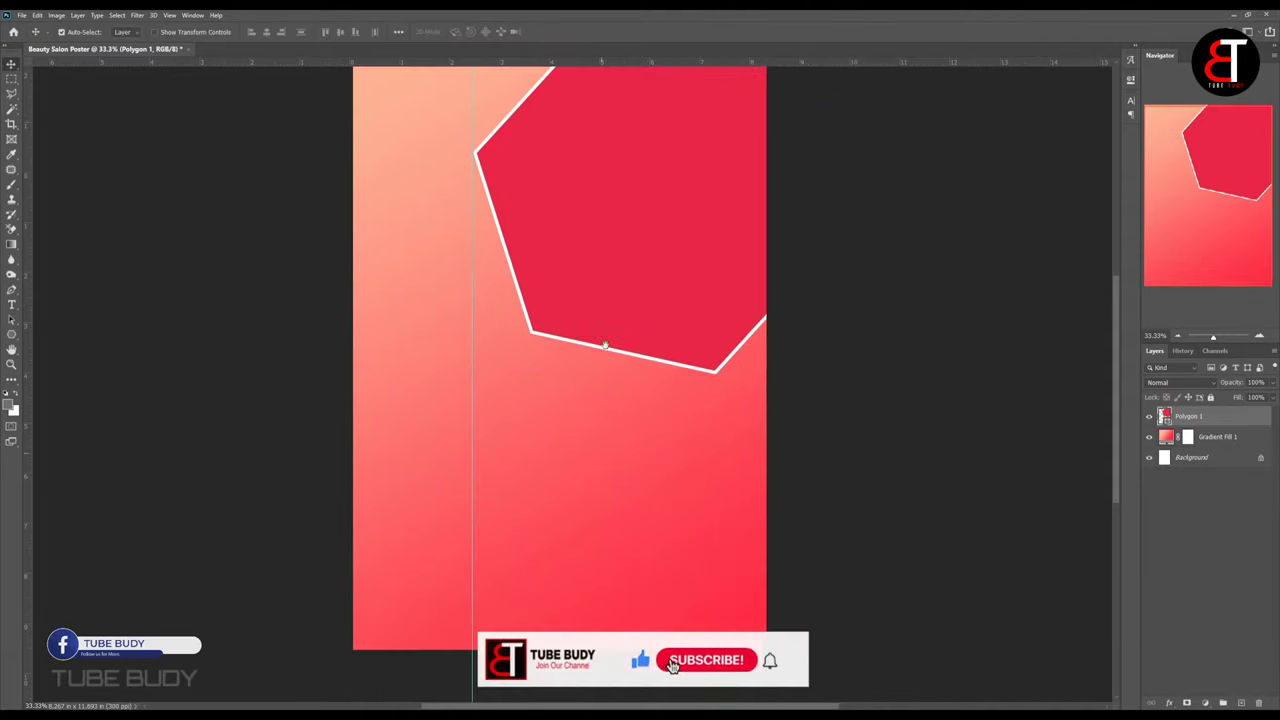
scroll(638, 389, "up", 1)
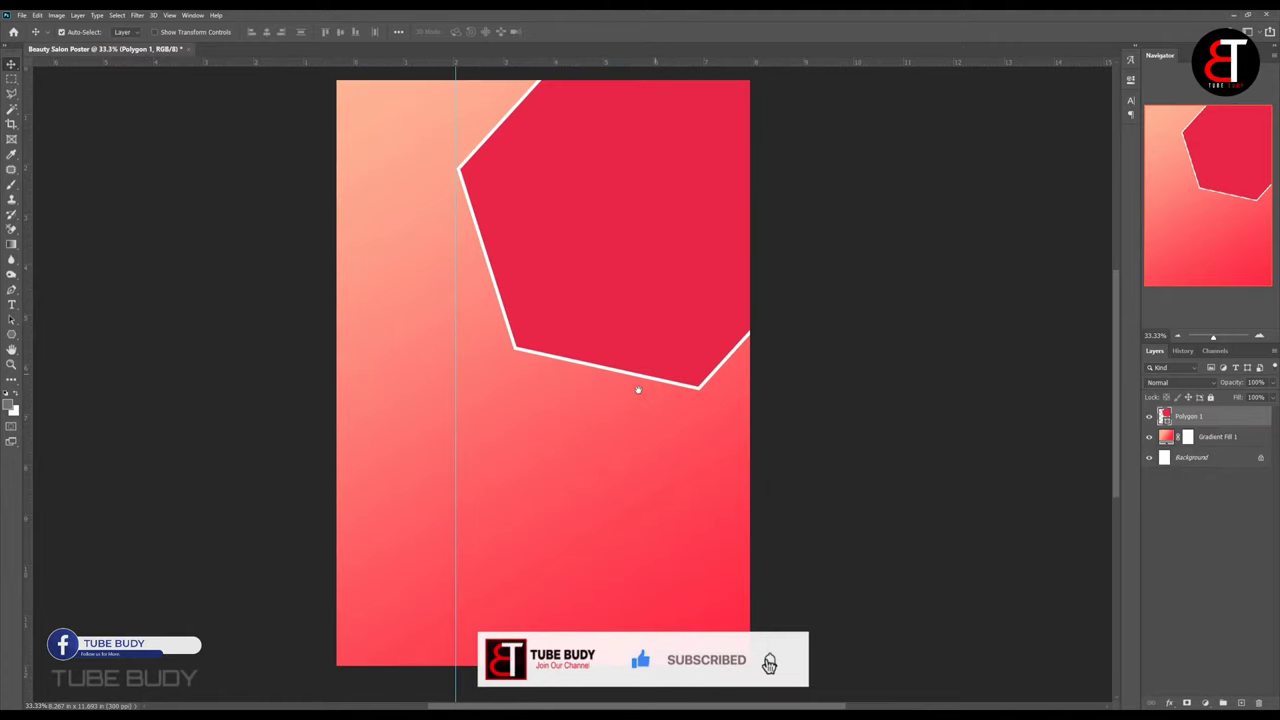
key("Down")
key("Down")
key("Down")
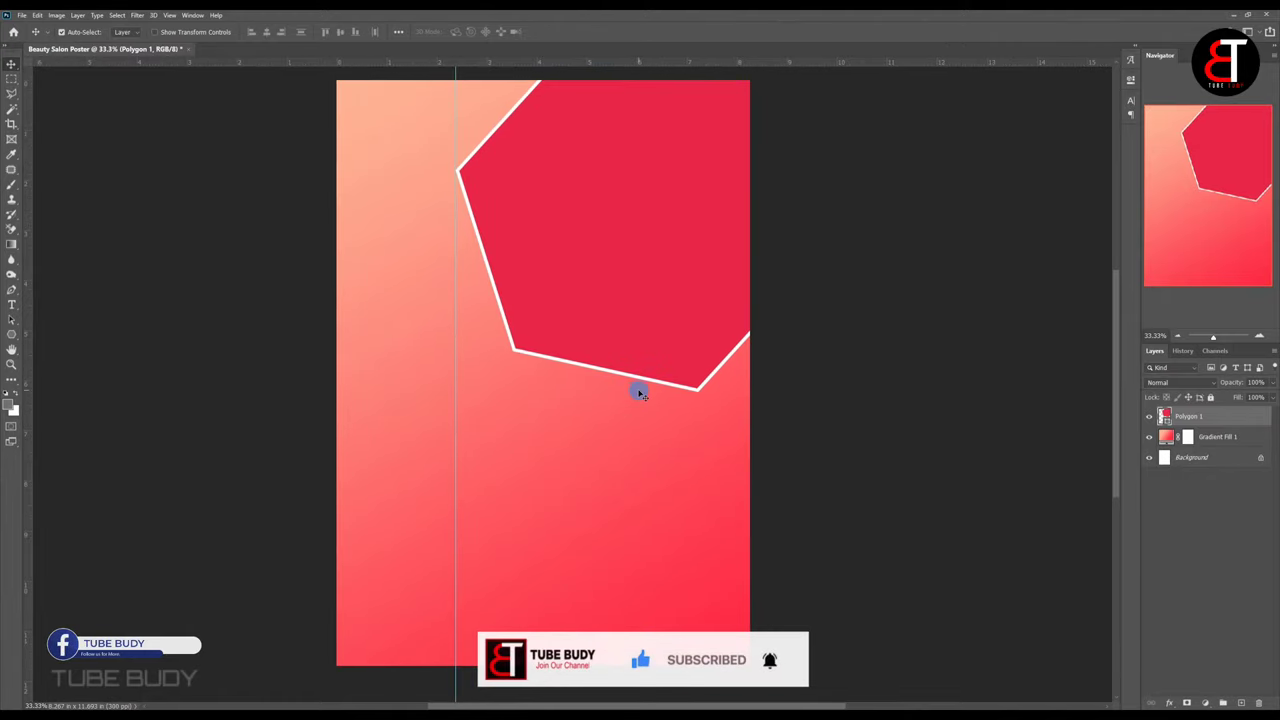
key("Down")
scroll(580, 397, "up", 1)
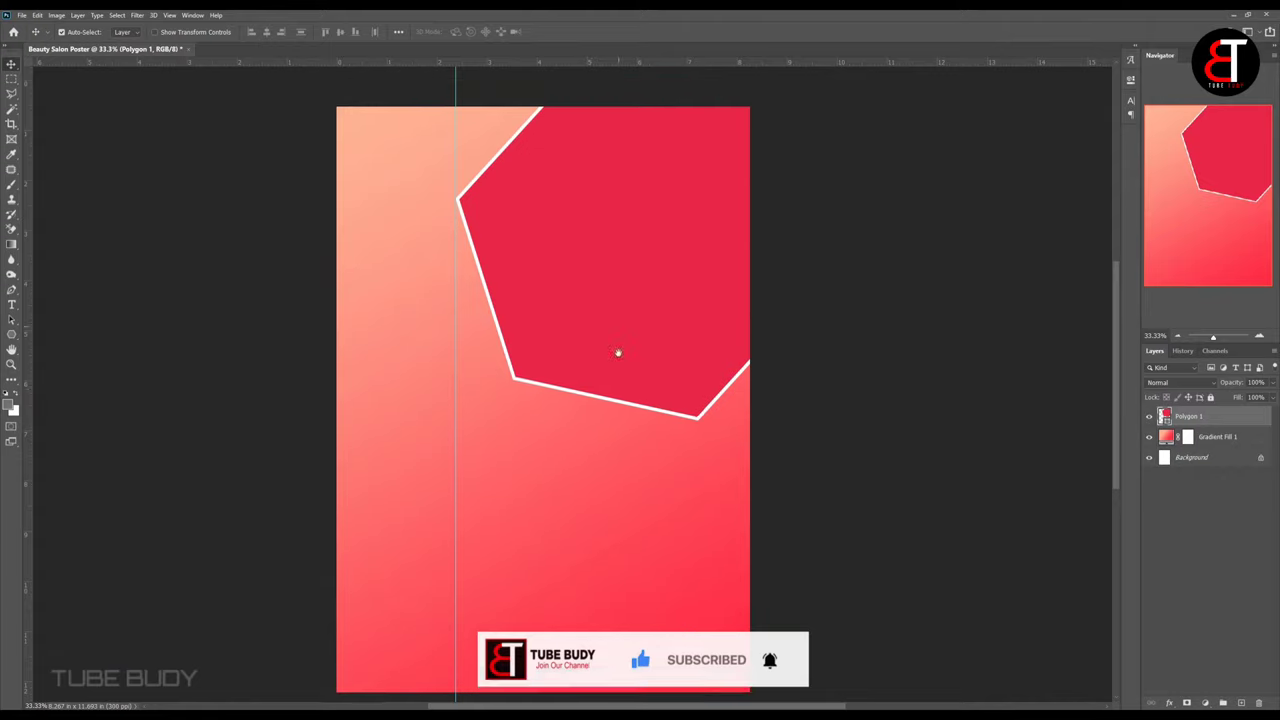
key("Down")
key("Down")
key("Down")
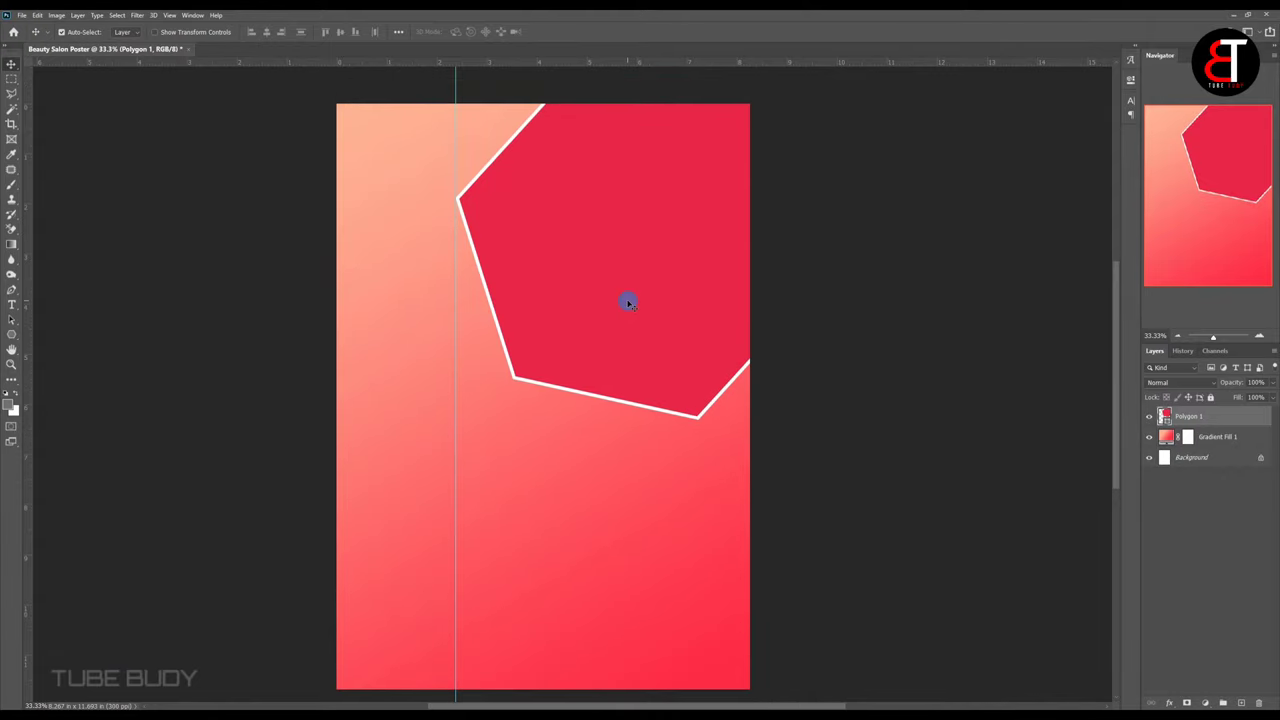
key("Down")
key("Left")
key("Left")
key("Left")
key("Left")
scroll(613, 310, "down", 1)
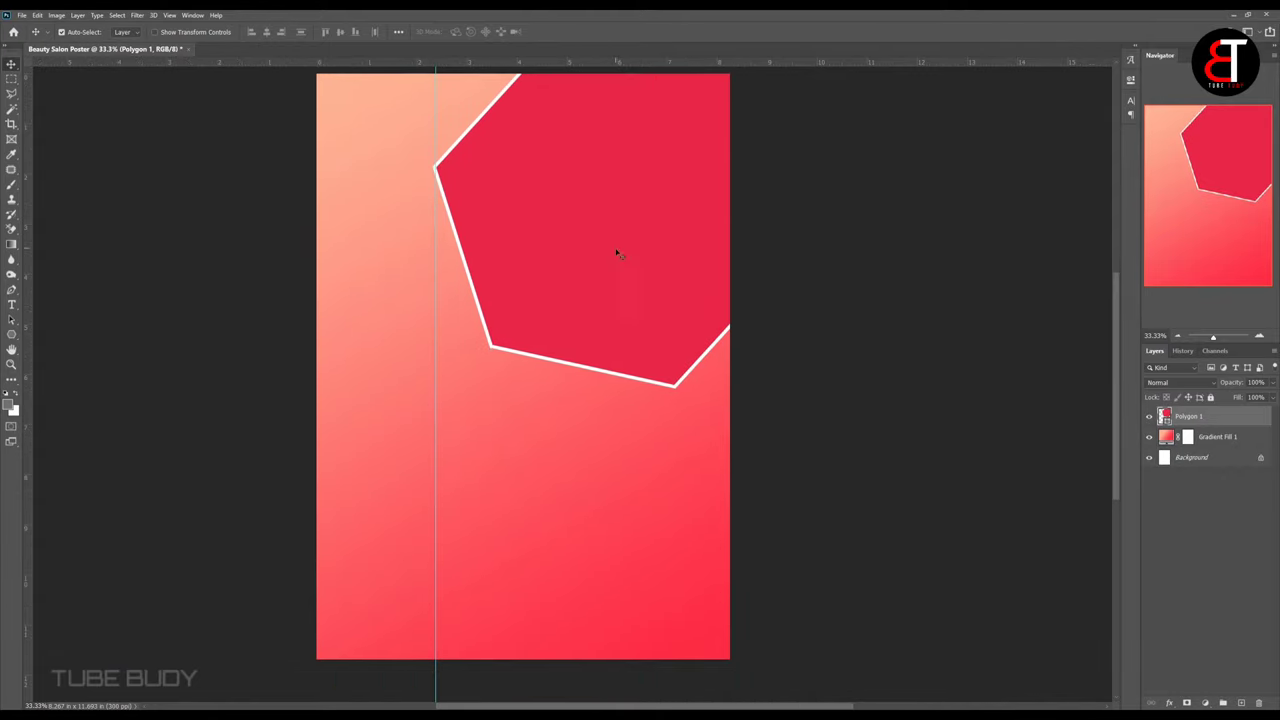
Duplicate the Polygon 1 hexagon and move the copy lower on the poster.
right_click(617, 254)
left_click(628, 256)
left_click_drag(1215, 416, 1240, 702)
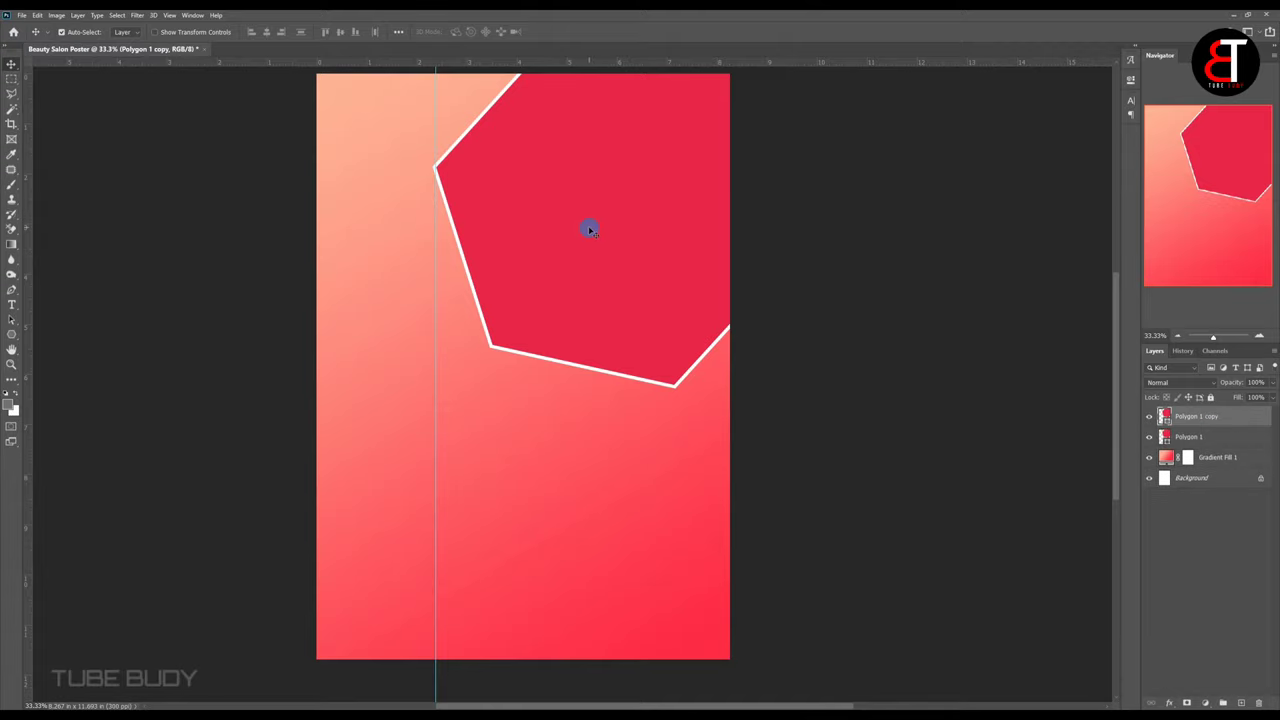
scroll(600, 290, "down", 1)
mouse_move(621, 263)
left_mouse_down()
mouse_move(660, 492)
mouse_move(669, 420)
left_mouse_up()
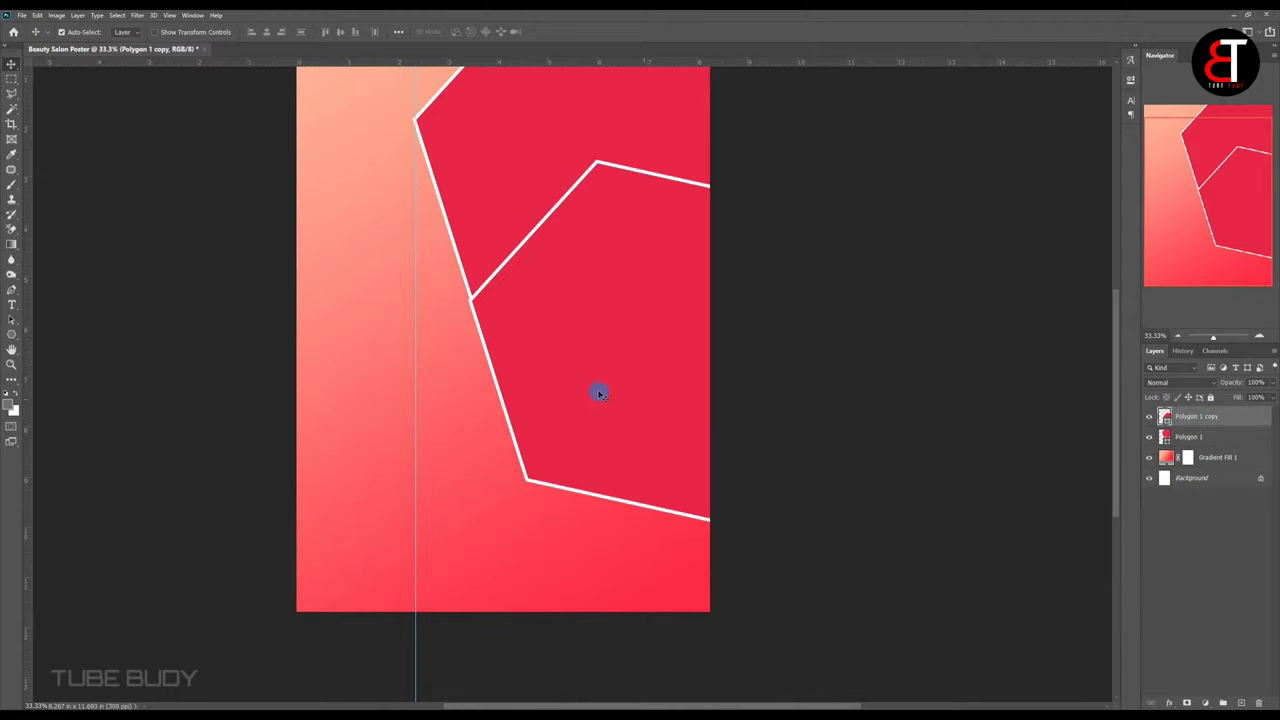
Put Polygon 1 copy beneath the original layer and nudge it slightly right.
left_click_drag(1203, 420, 1205, 440)
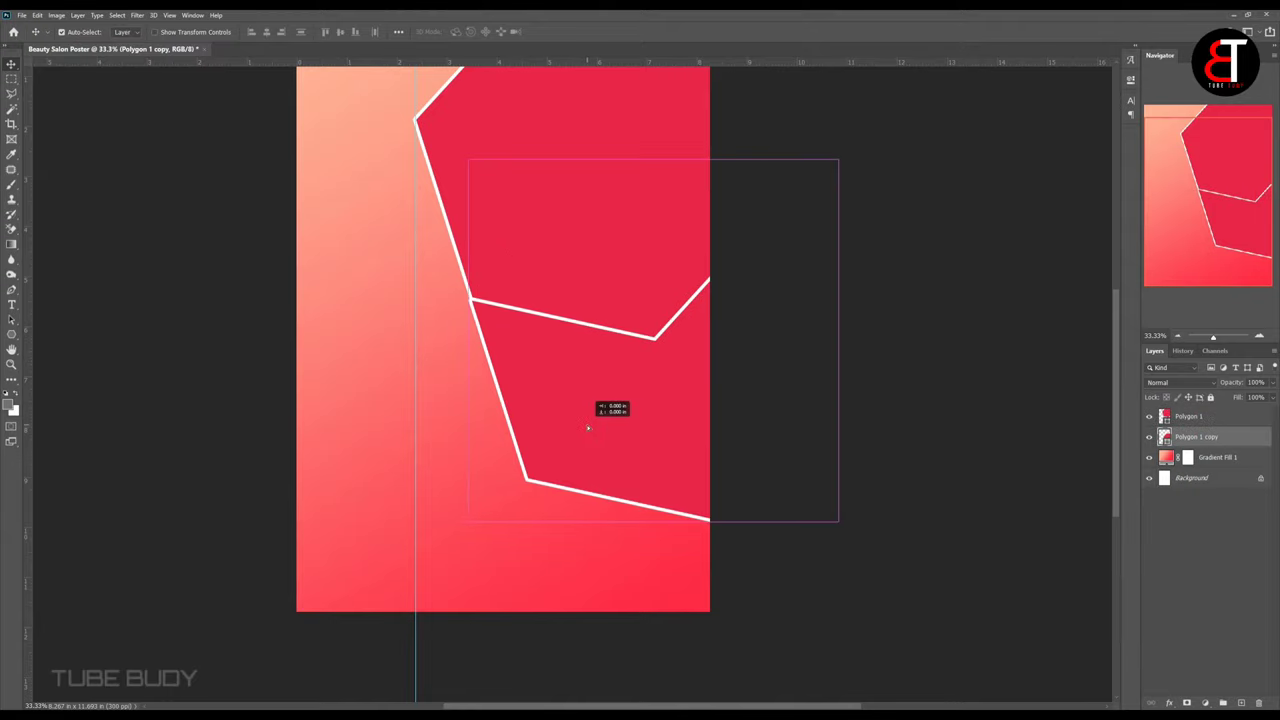
left_click(550, 383, "ctrl")
key("Right")
key("Right")
key("Right")
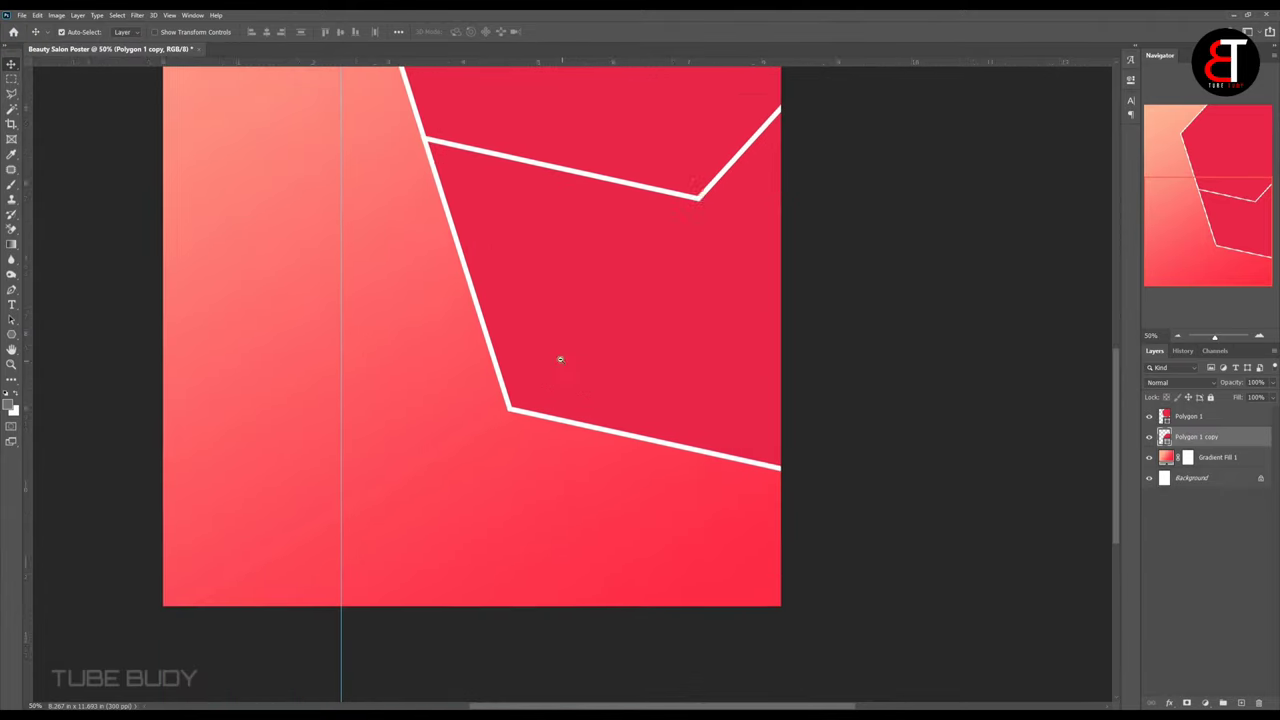
left_click(570, 422, "ctrl+alt")
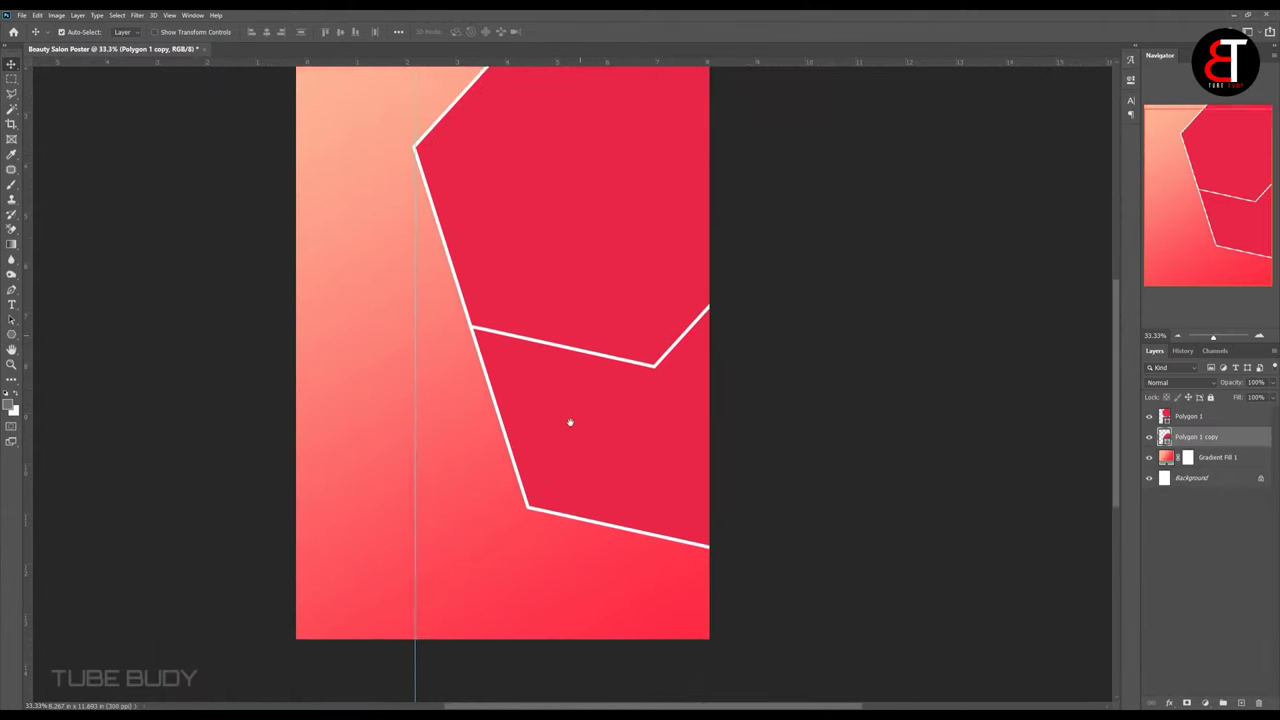
left_click_drag(566, 456, 568, 459)
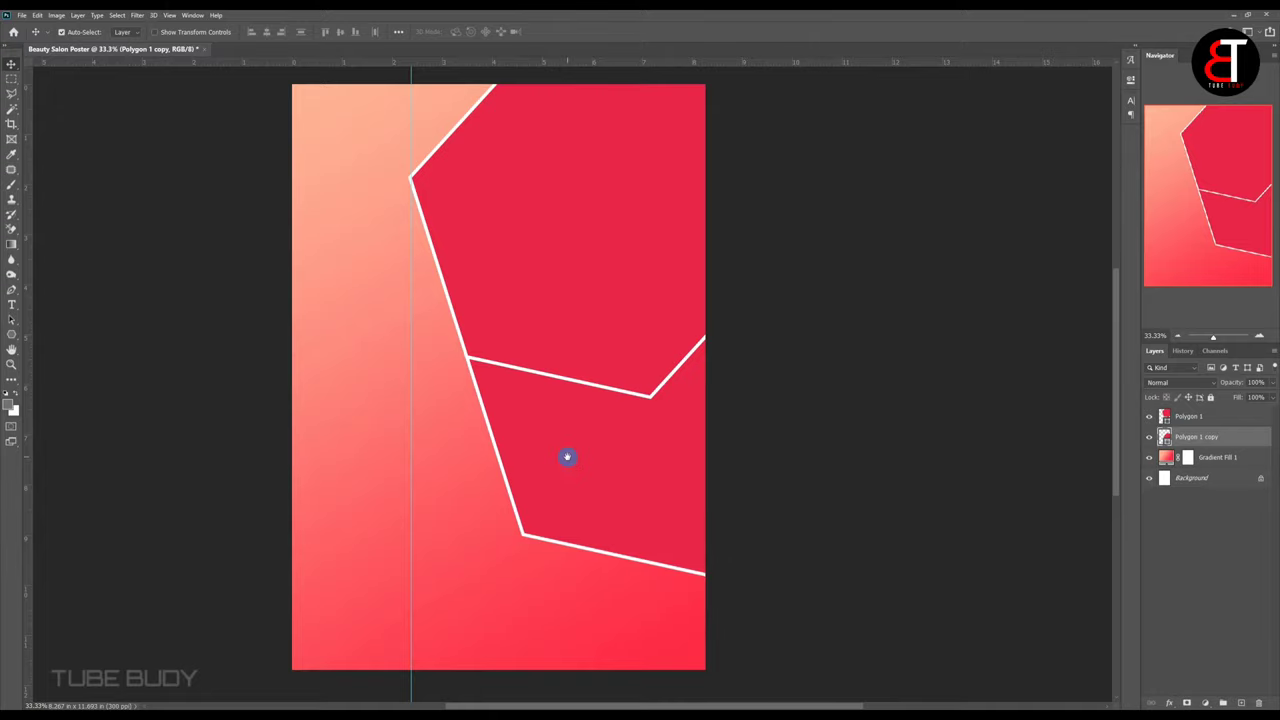
scroll(567, 457, "up", 1)
scroll(564, 399, "down", 1)
scroll(564, 399, "left", 1)
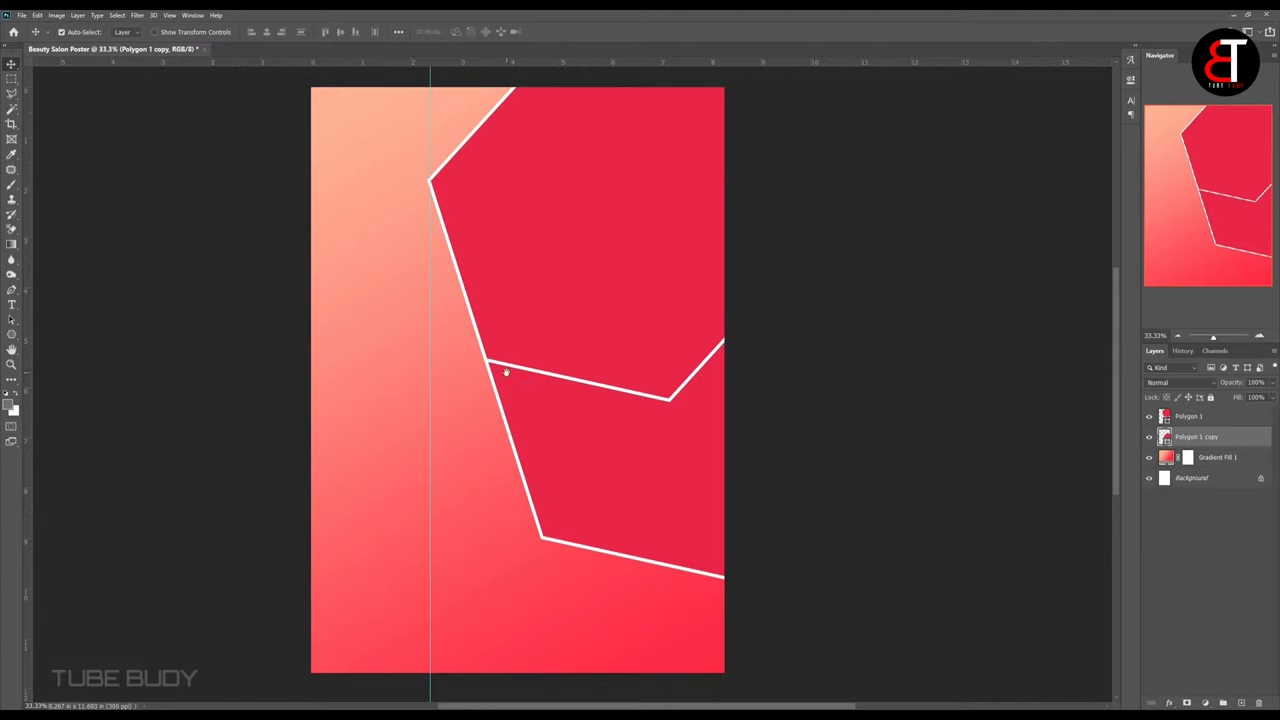
Open the 8168 portrait photo and paste it into the poster above Polygon 1.
left_click(21, 15)
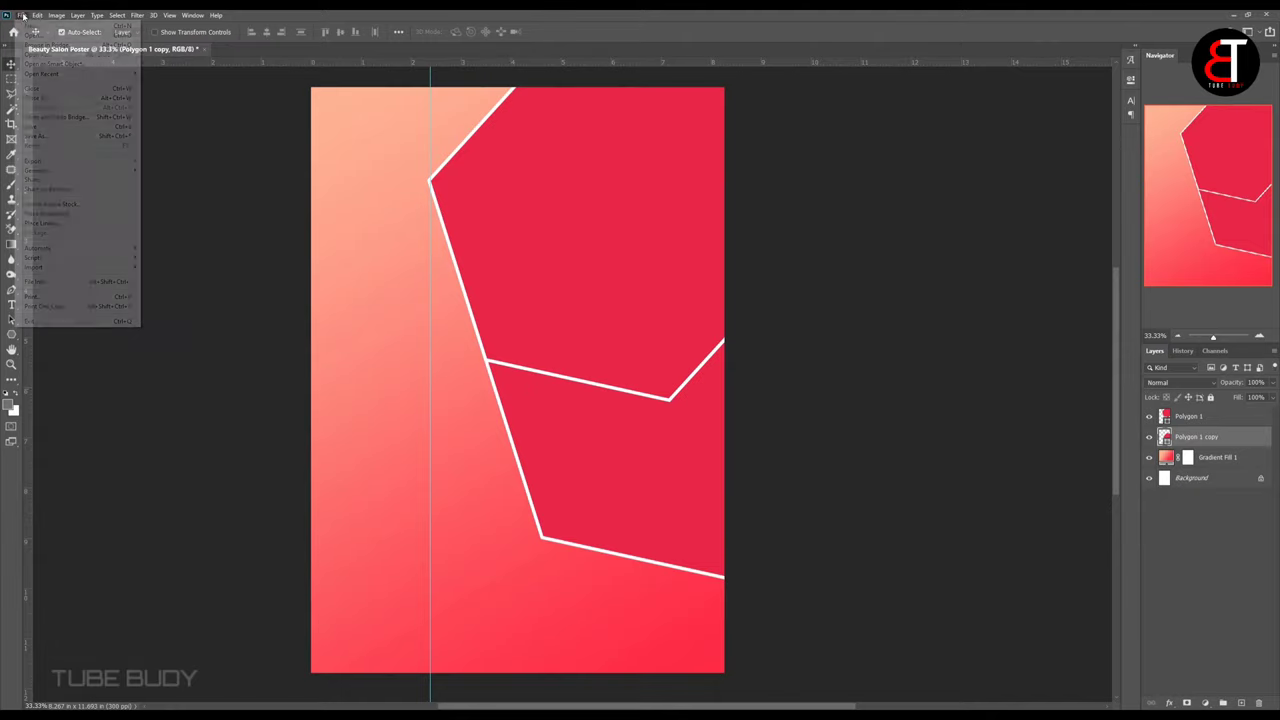
left_click(30, 36)
left_click(179, 95)
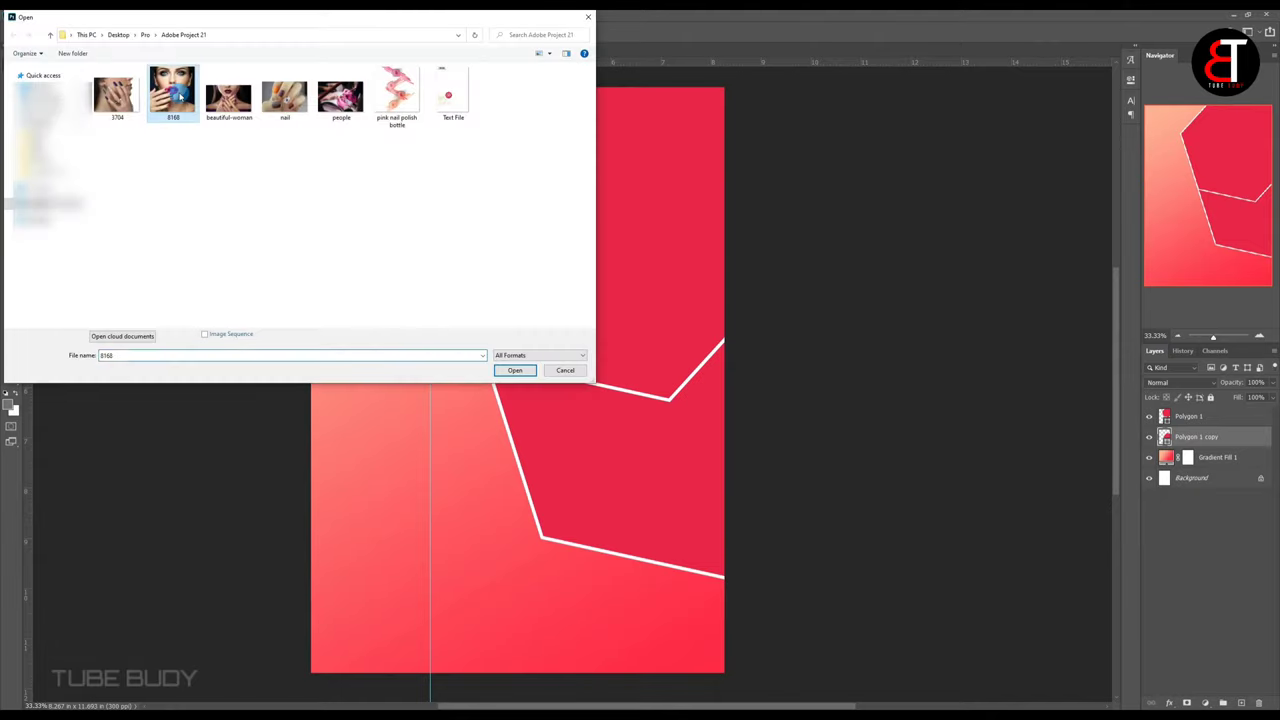
left_click(494, 366)
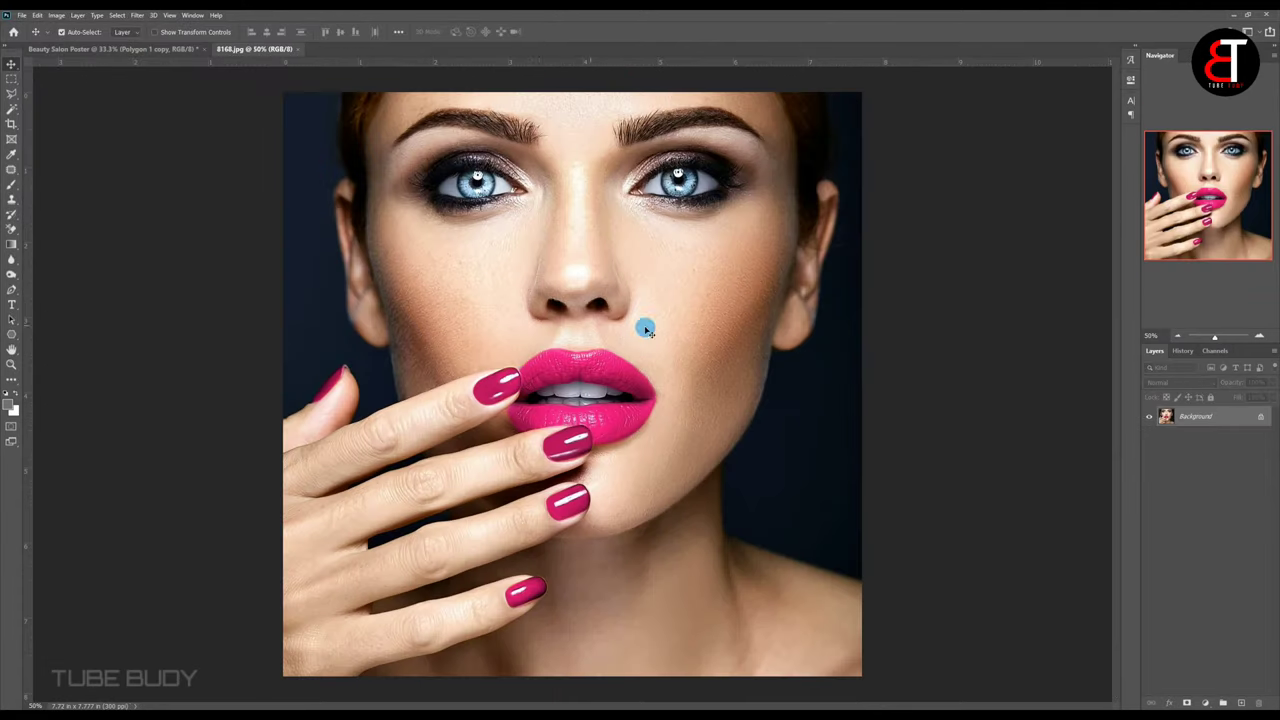
left_click_drag(543, 355, 629, 217)
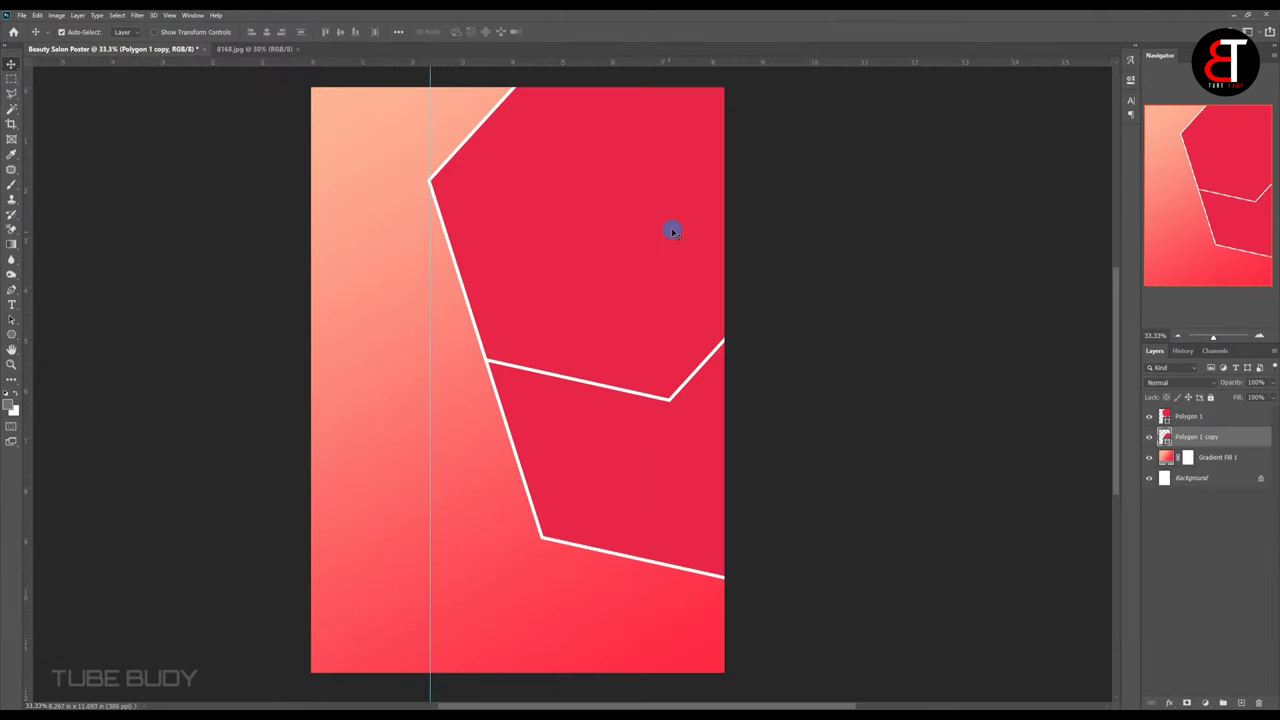
left_click(1150, 417)
left_click(1150, 417)
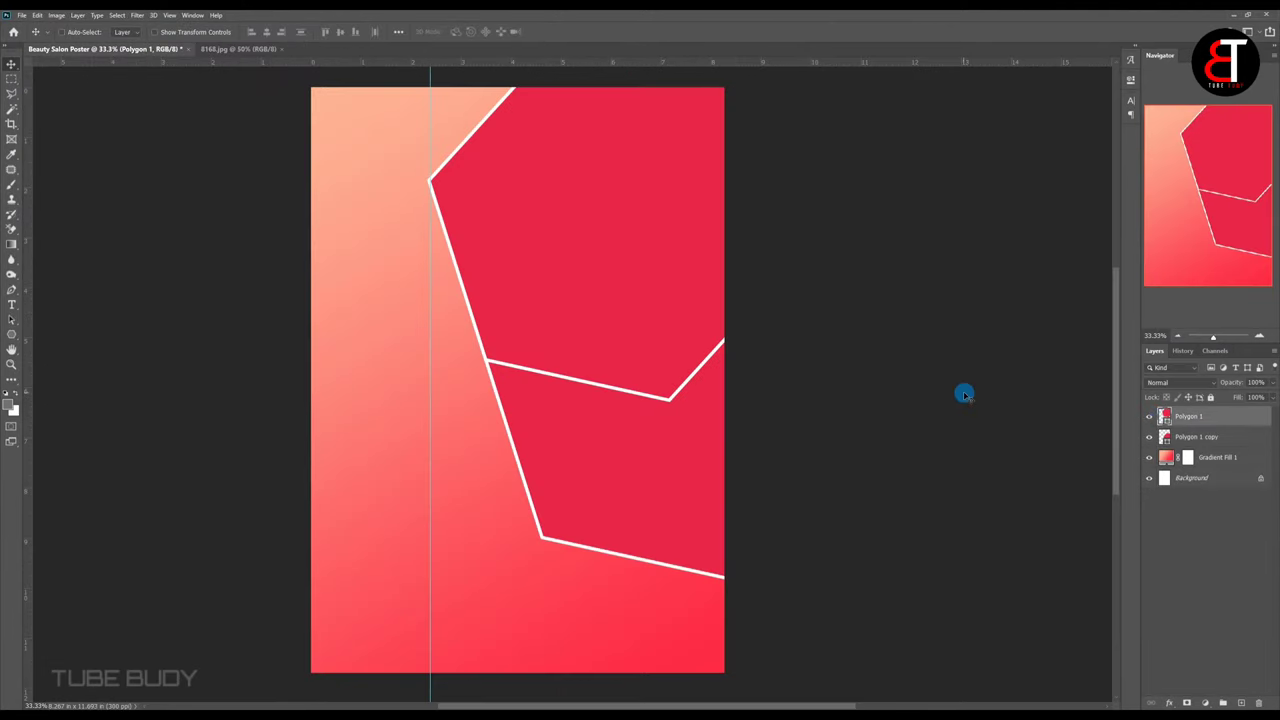
key("ctrl+v")
Clip Layer 1 to the upper hexagon and scale it to about 78.84% to fill the frame.
right_click(1198, 418)
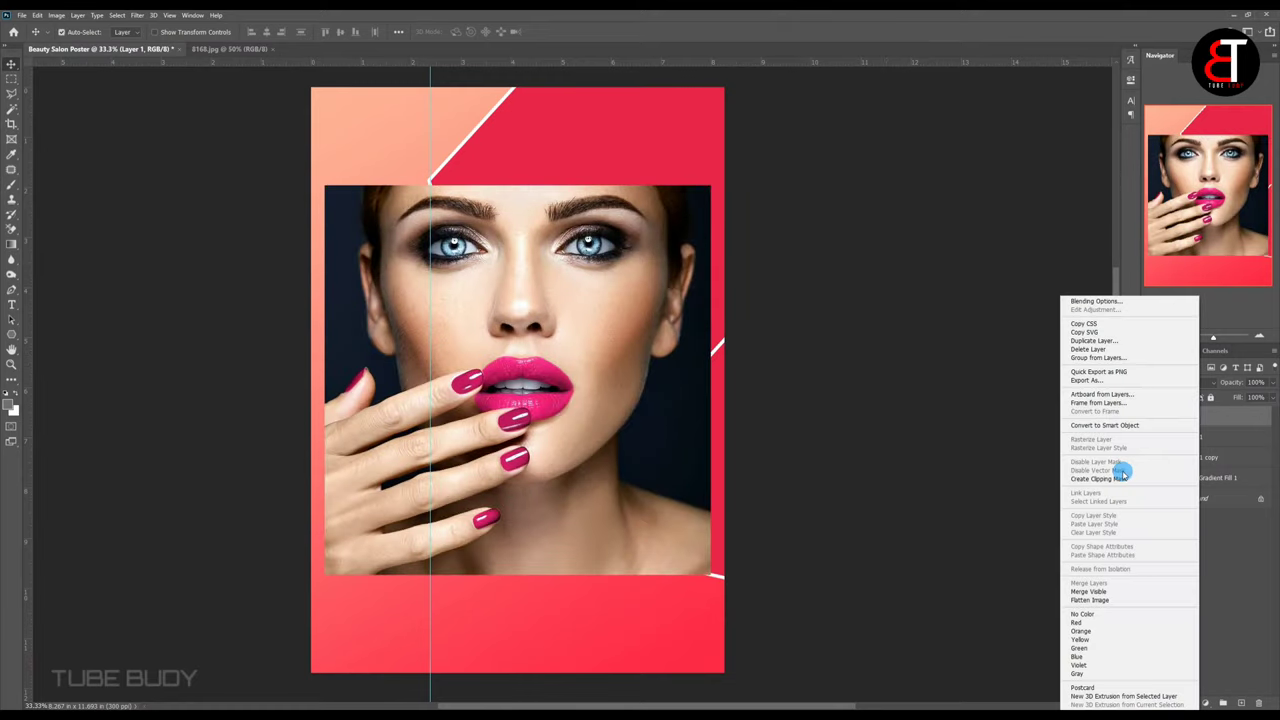
left_click(1125, 476)
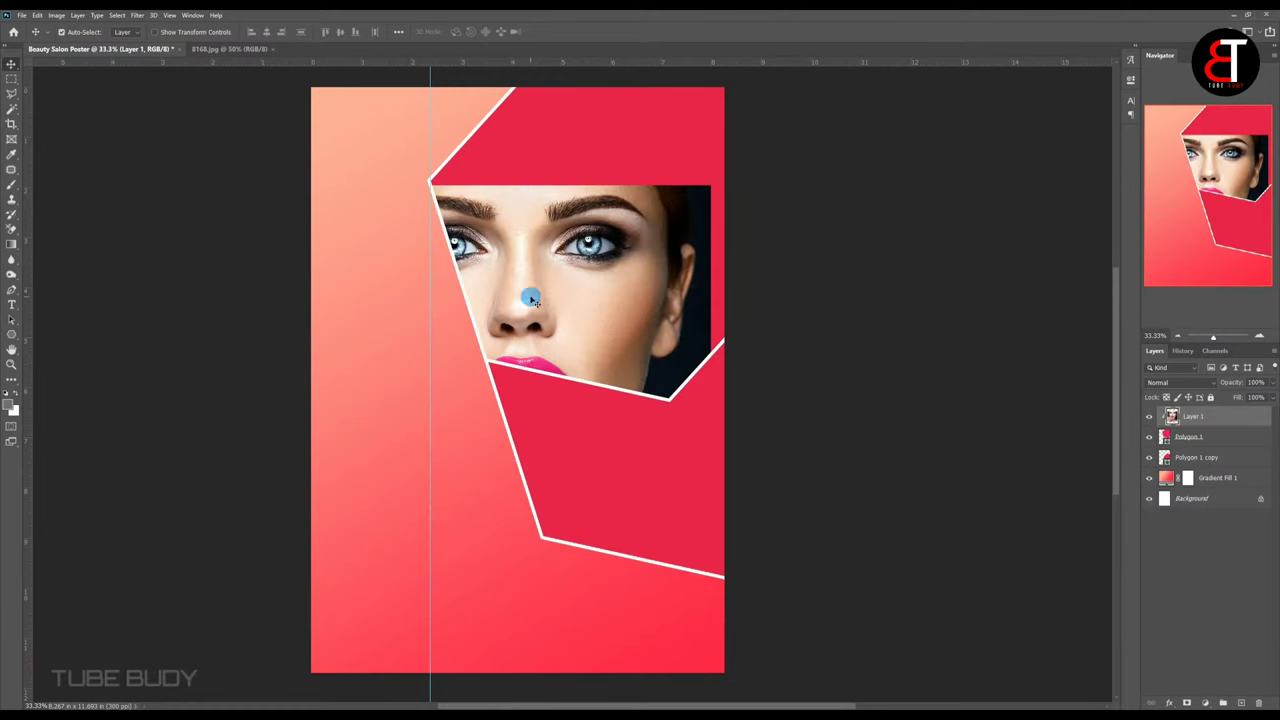
key("ctrl+t")
left_click_drag(643, 225, 679, 179)
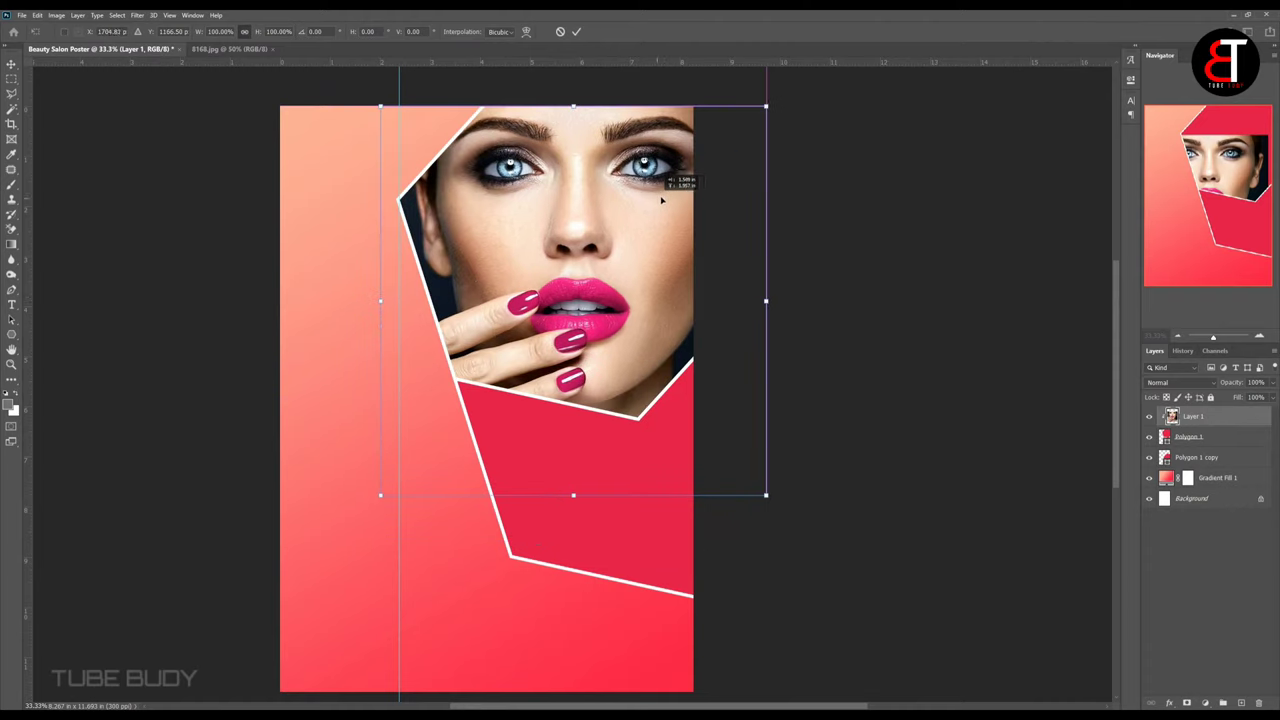
left_click_drag(769, 106, 737, 138)
left_click_drag(657, 173, 654, 141)
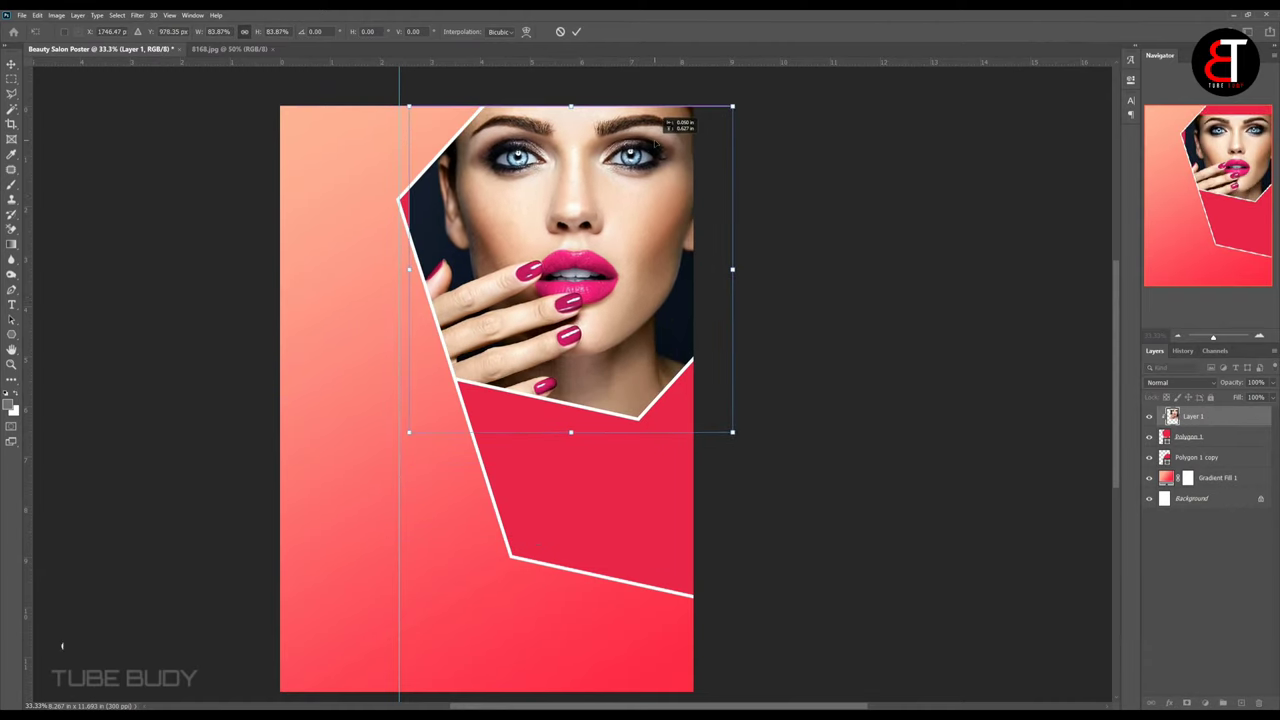
left_click_drag(731, 106, 645, 218)
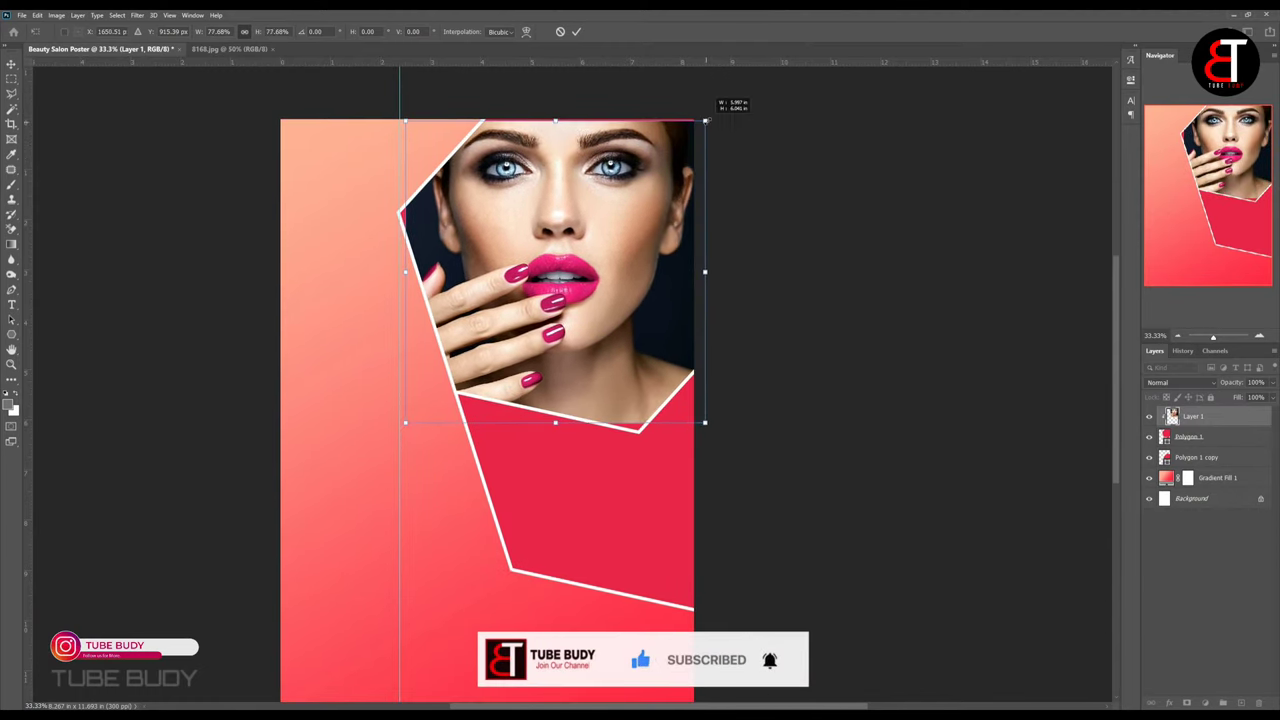
left_click_drag(702, 123, 706, 117)
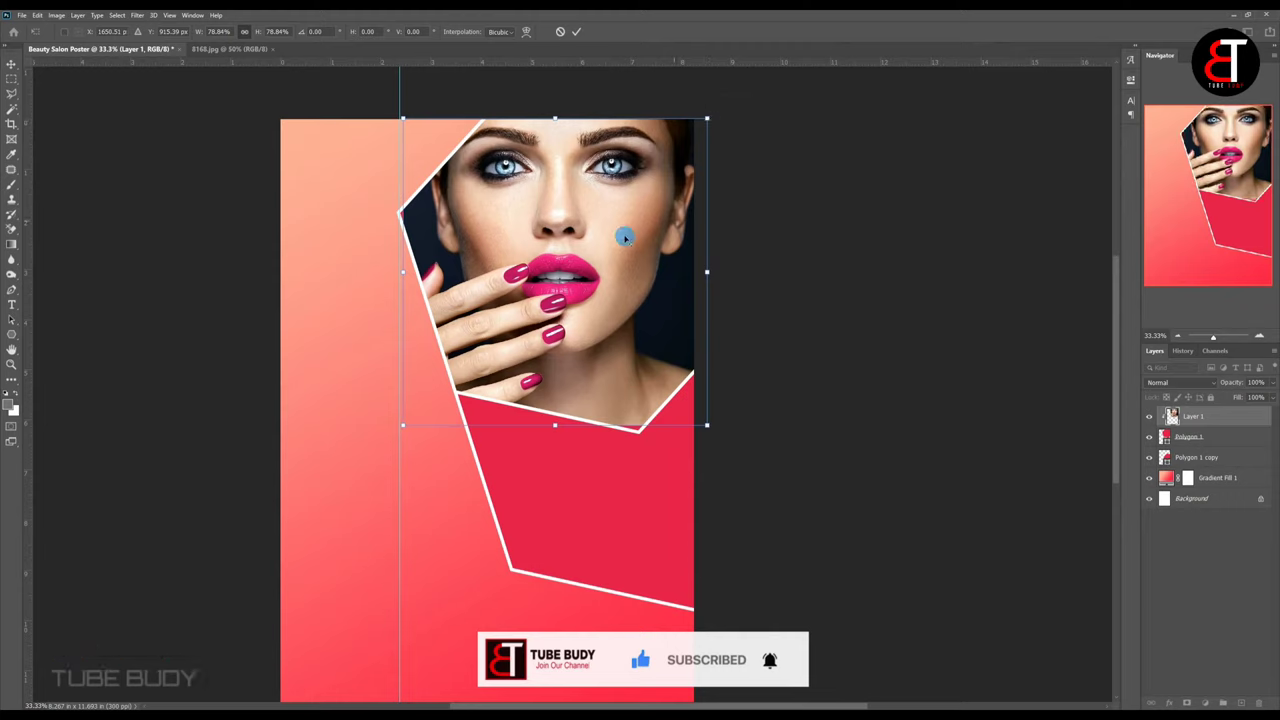
key("Return")
key("s")
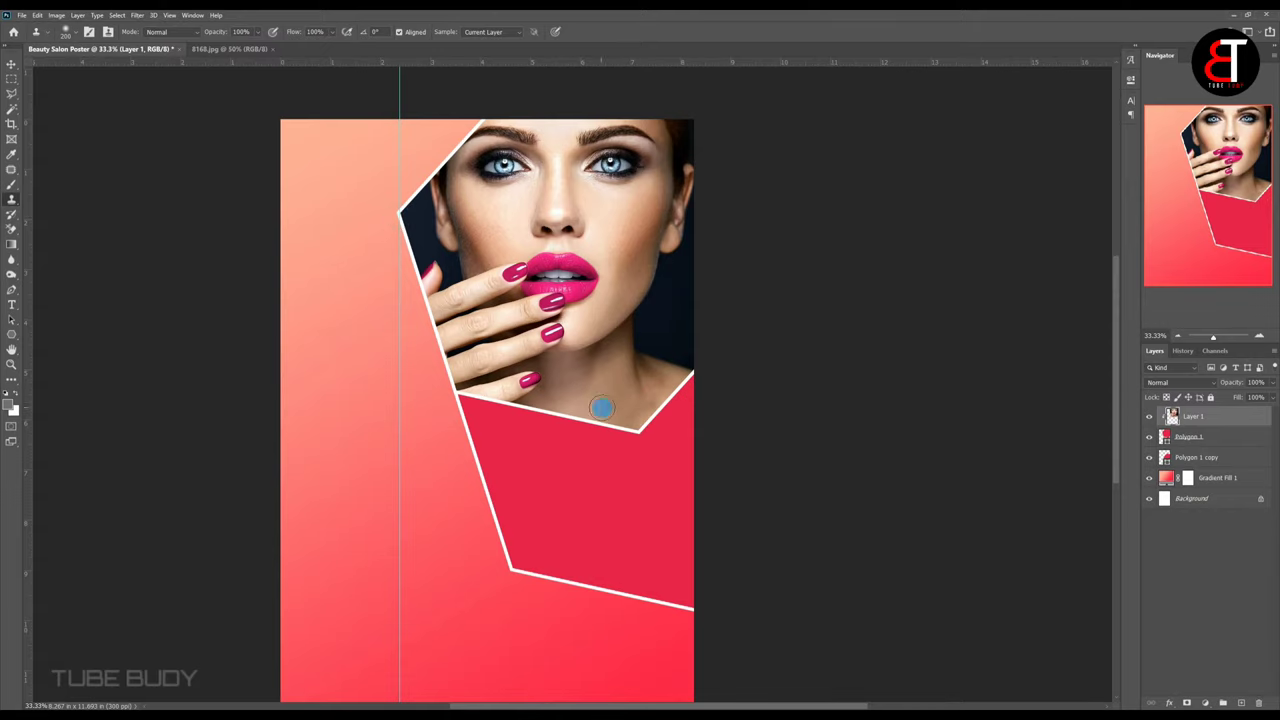
scroll(574, 347, "left", 2)
key("m")
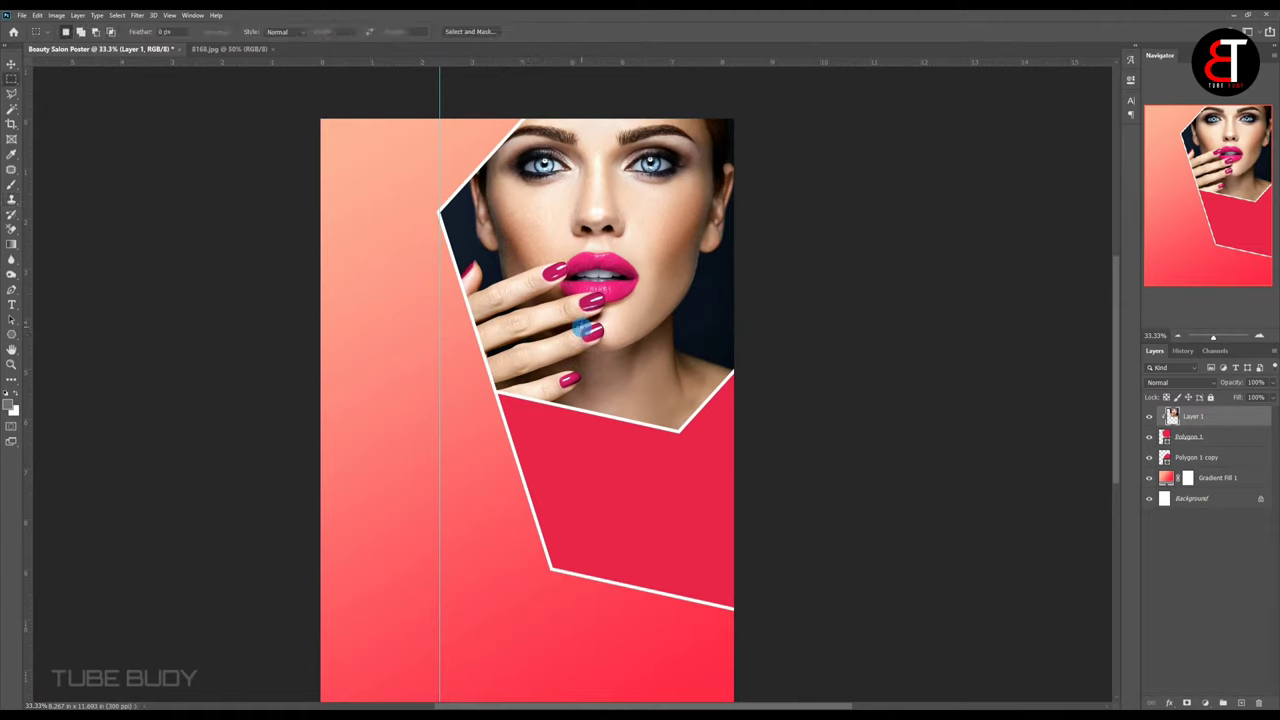
Place the 'people' photo into the poster as an embedded layer.
left_click(22, 15)
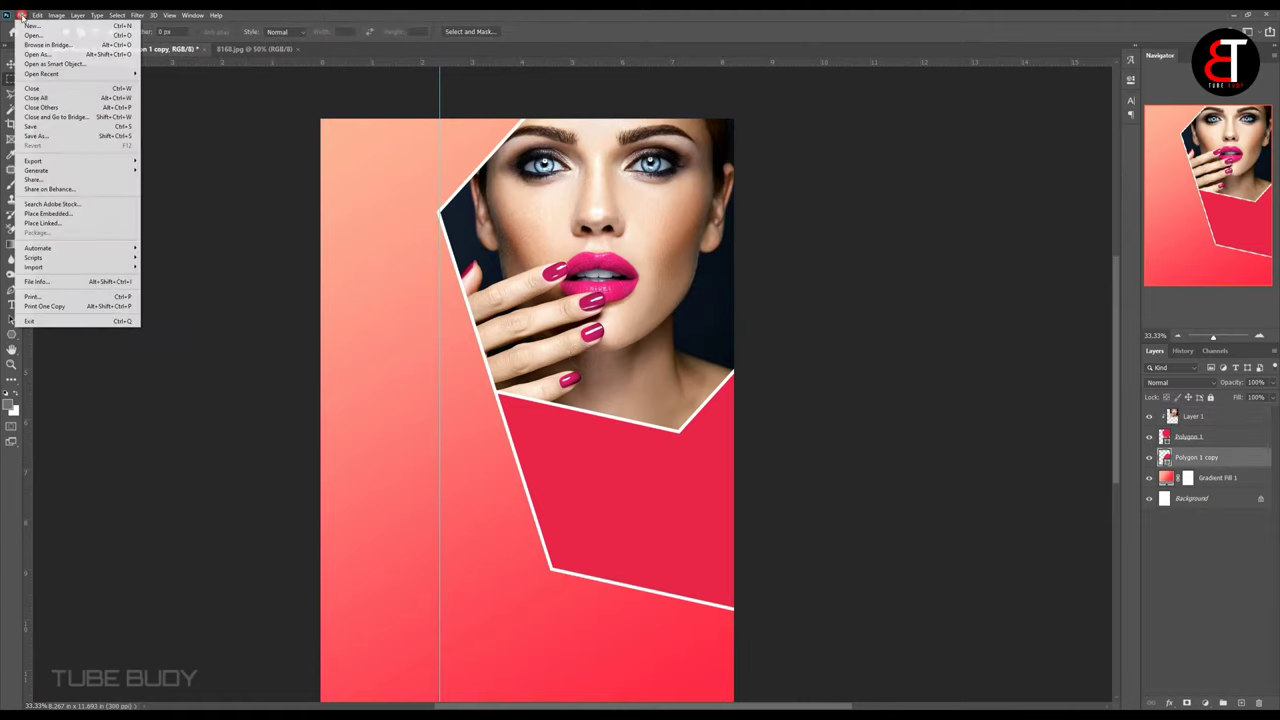
left_click(85, 213)
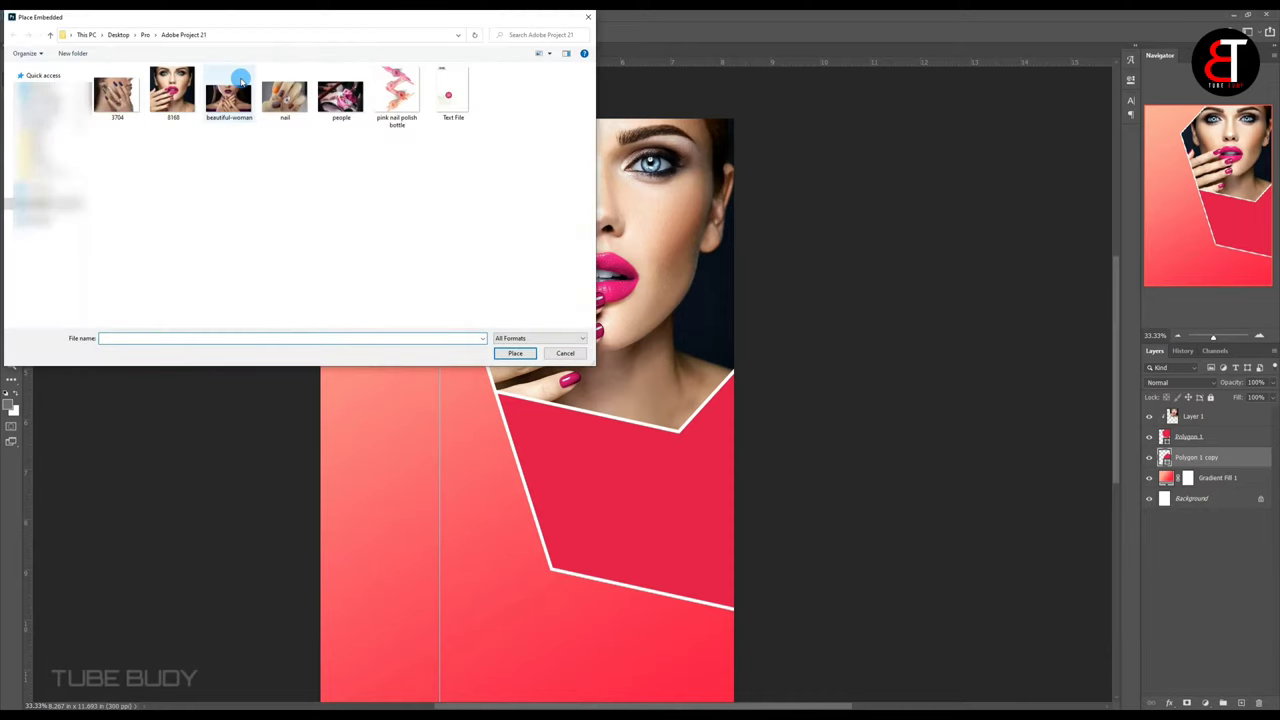
left_click(340, 97)
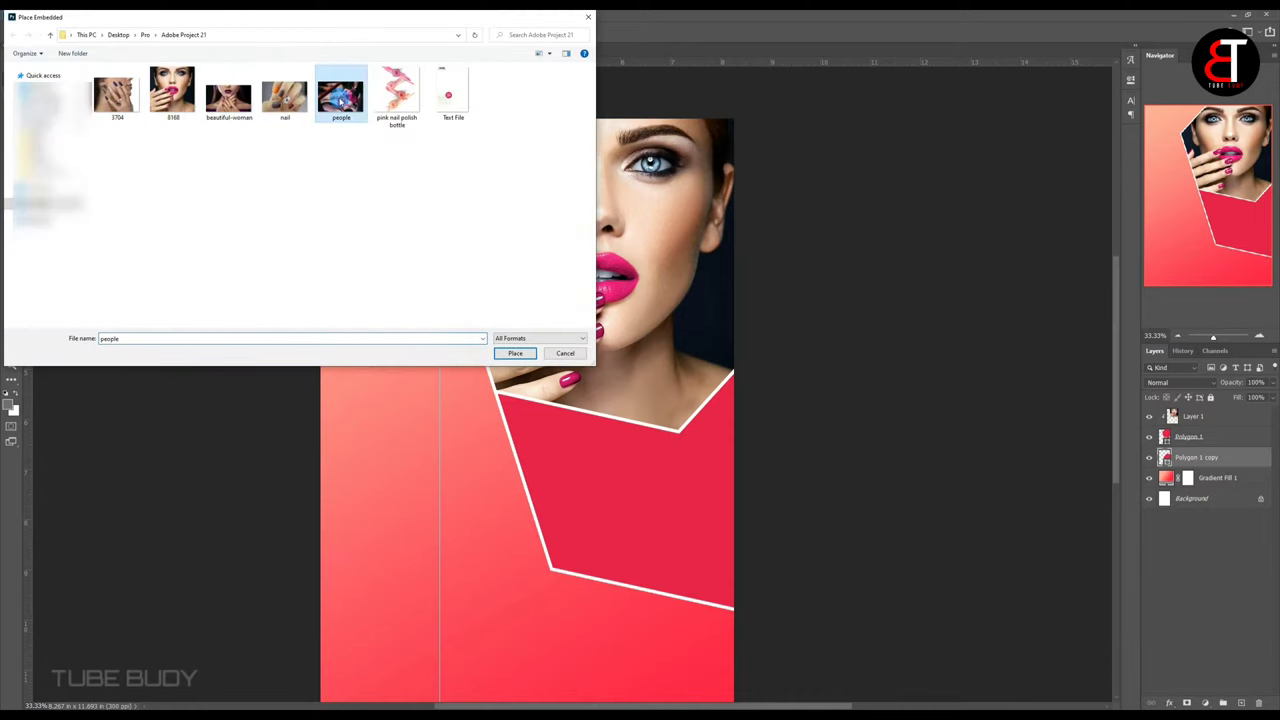
left_click(514, 354)
key("Return")
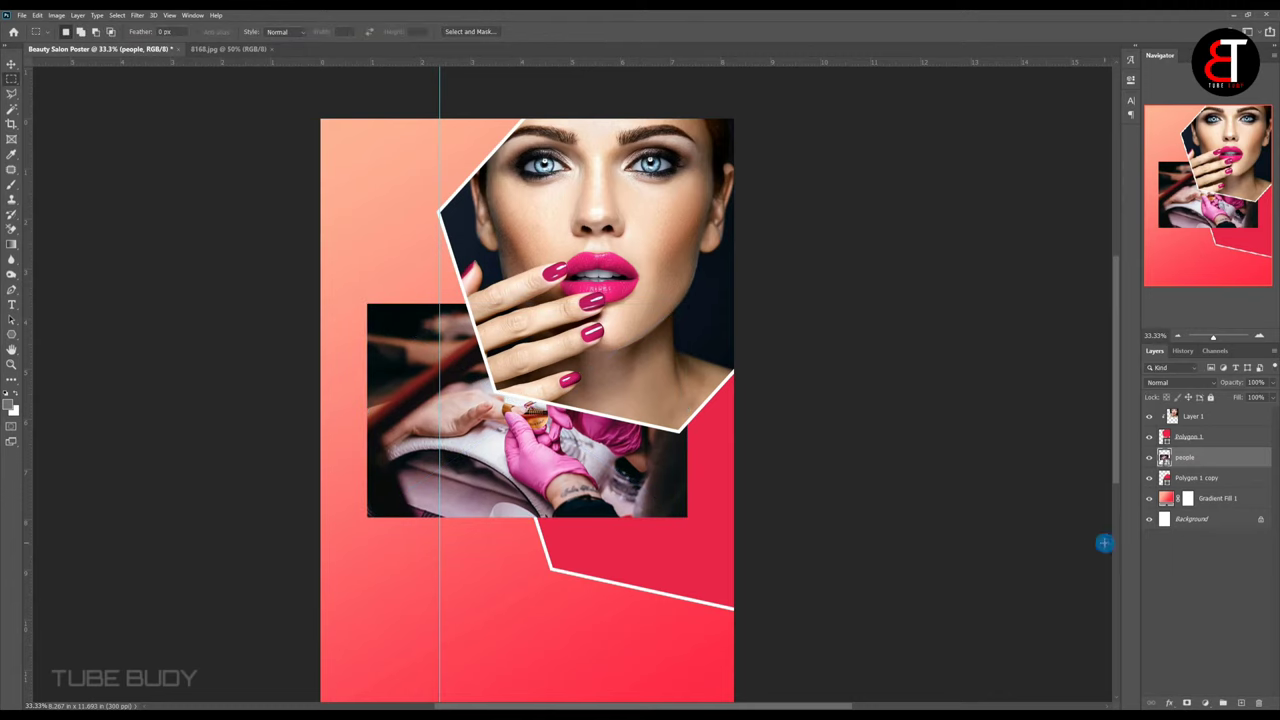
Clip the people photo to the lower hexagon and scale it to about 113.69% to fill it.
right_click(1182, 462)
left_click(1217, 250)
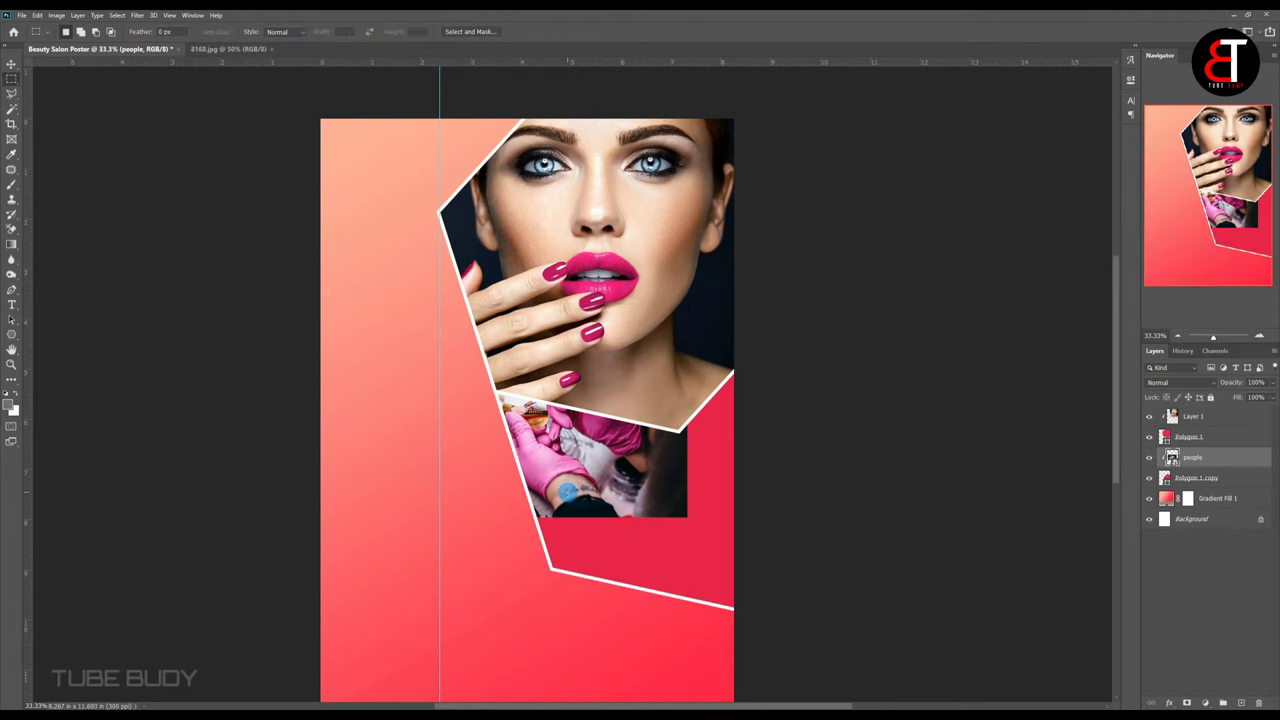
key("ctrl+t")
mouse_move(620, 434)
left_mouse_down()
mouse_move(715, 515)
mouse_move(597, 490)
left_mouse_up()
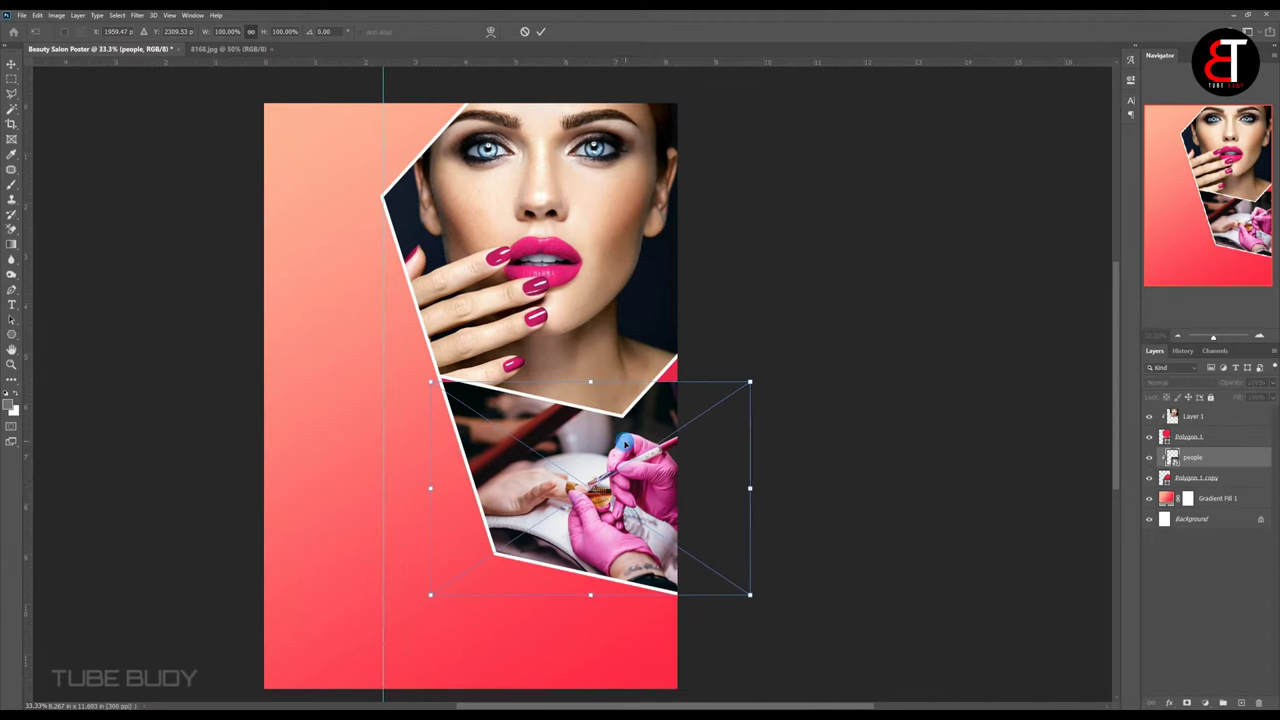
left_click_drag(645, 455, 625, 452)
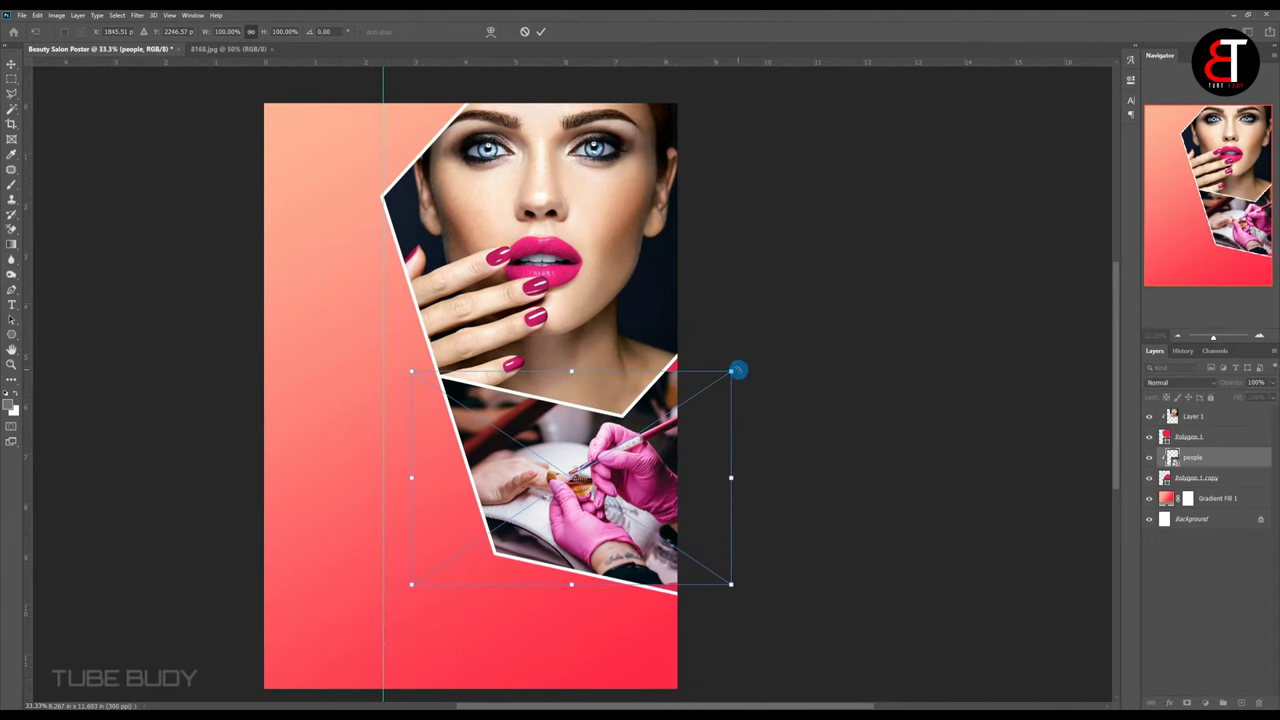
left_click_drag(737, 370, 742, 362)
left_click_drag(650, 476, 650, 474)
left_click_drag(732, 364, 741, 338)
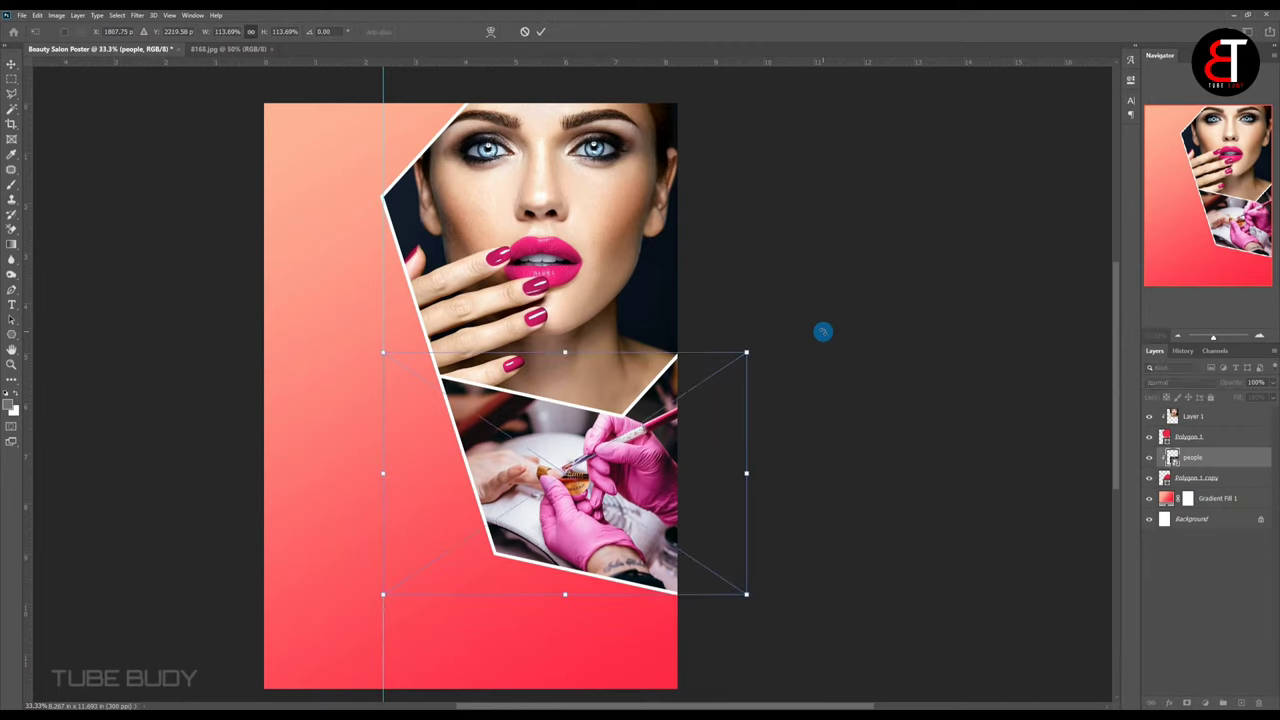
key("Return")
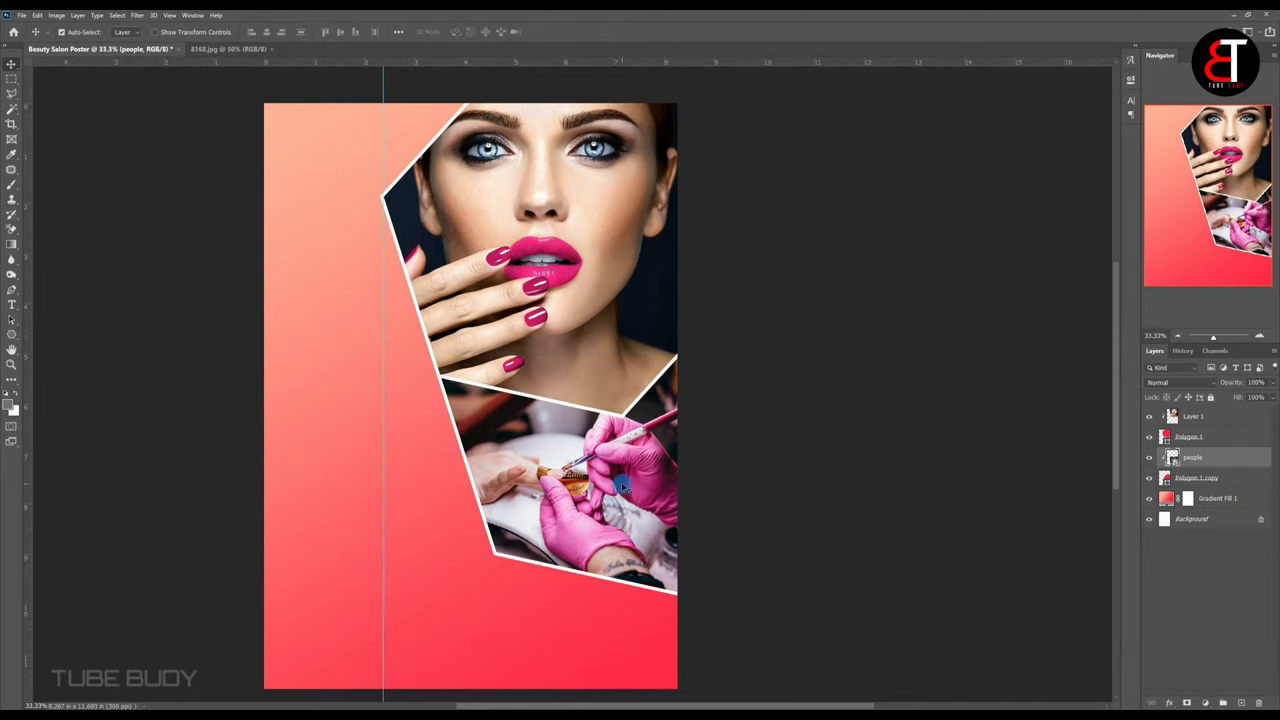
Lower the people layer's opacity to fade the photo slightly.
left_click_drag(1276, 385, 1259, 397)
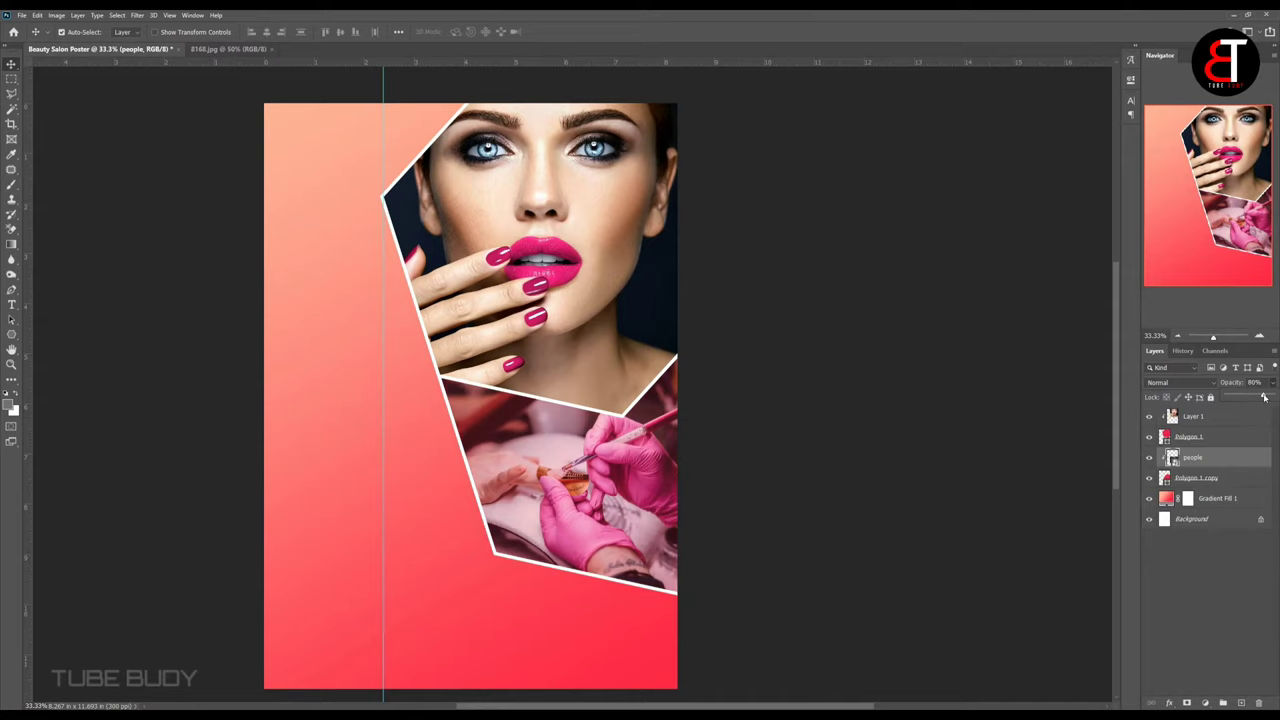
left_click(1218, 513)
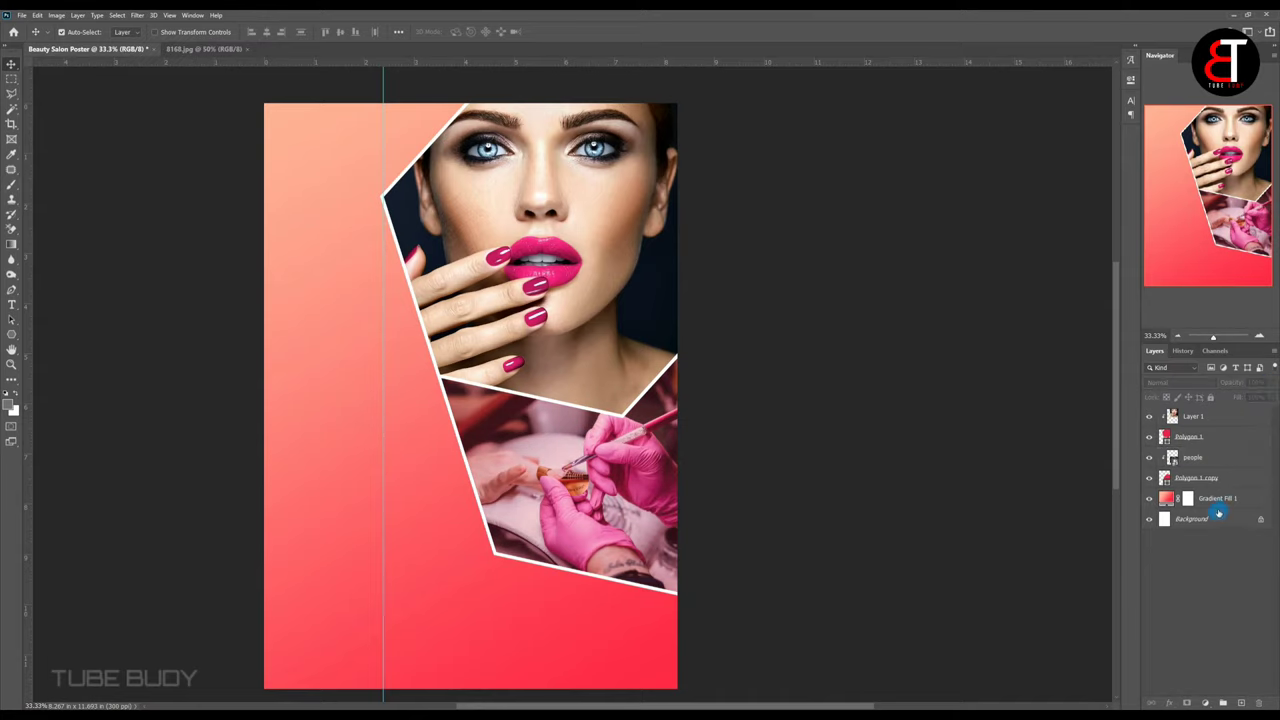
scroll(648, 402, "left", 2)
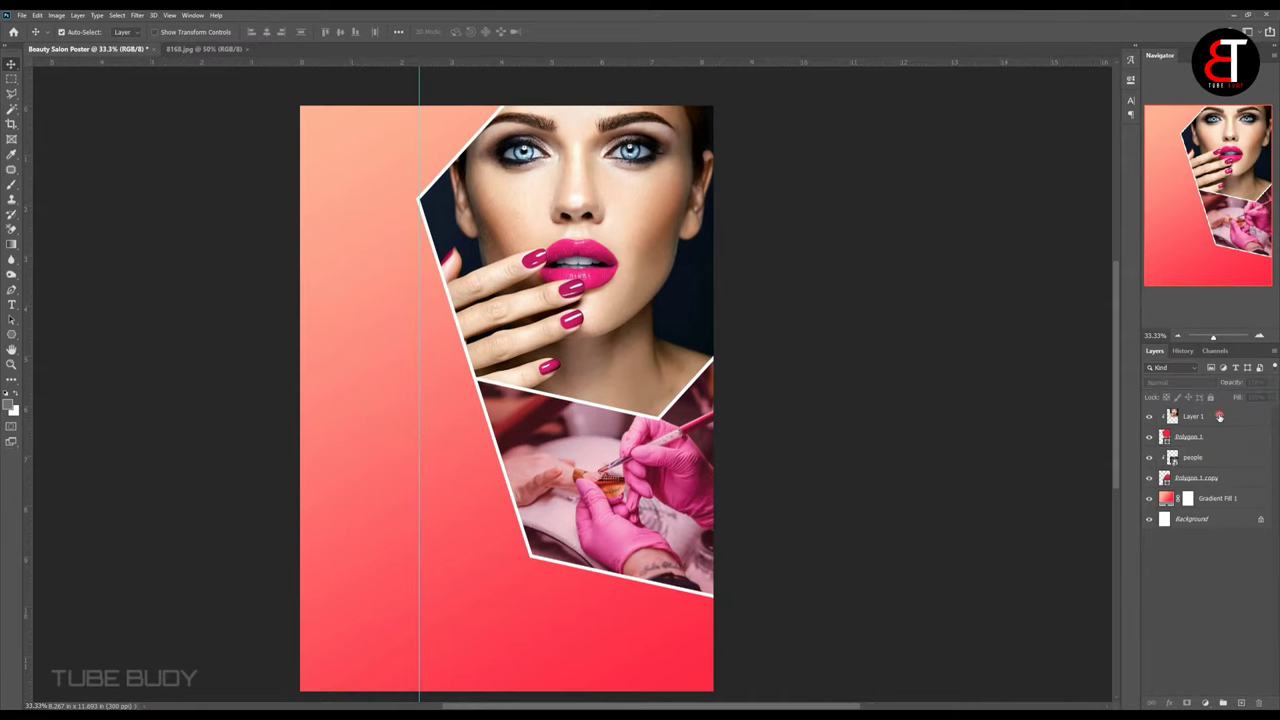
left_click(1219, 416)
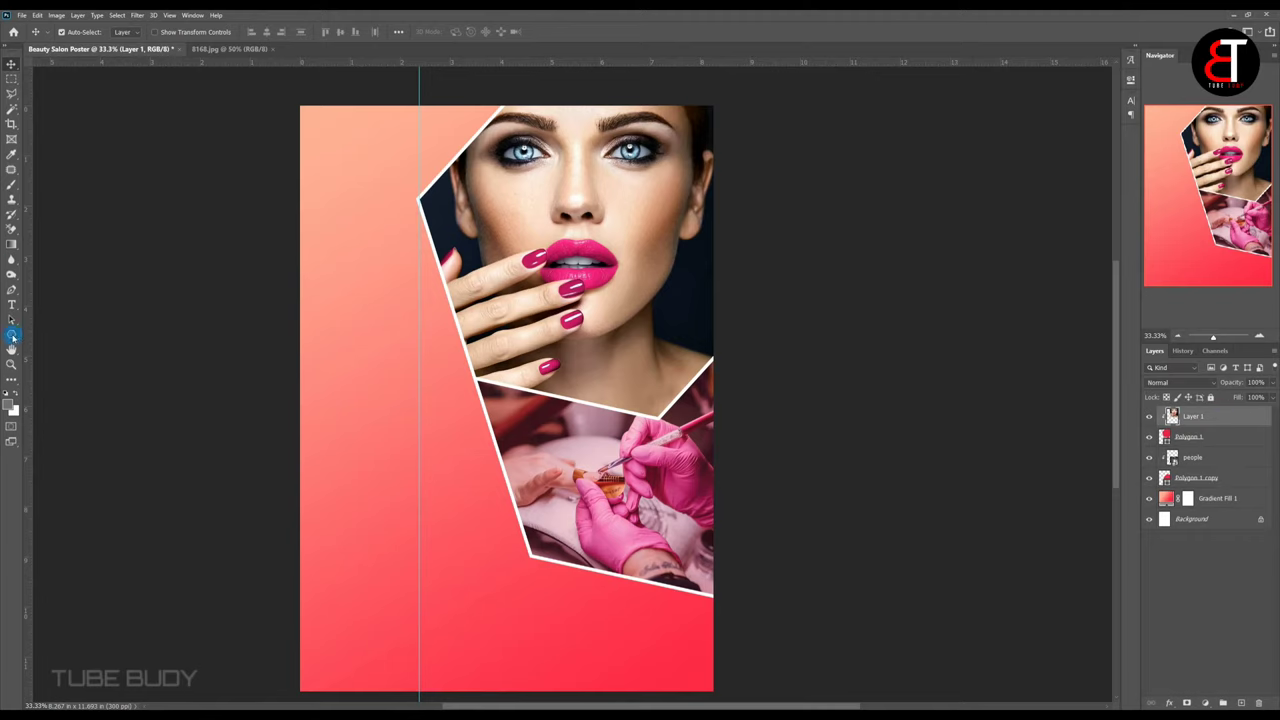
Draw a red circle at the poster's upper left with a 15 px white outline.
right_click(12, 338)
left_click(69, 358)
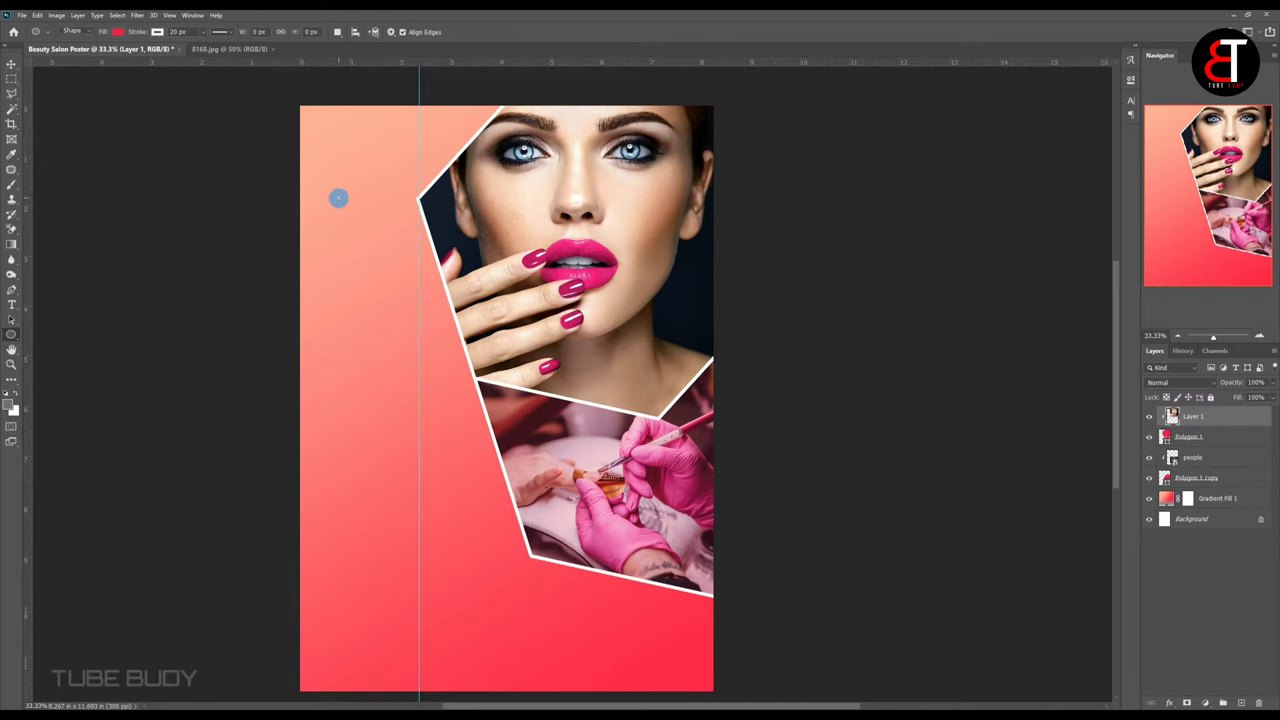
left_click_drag(333, 188, 416, 310)
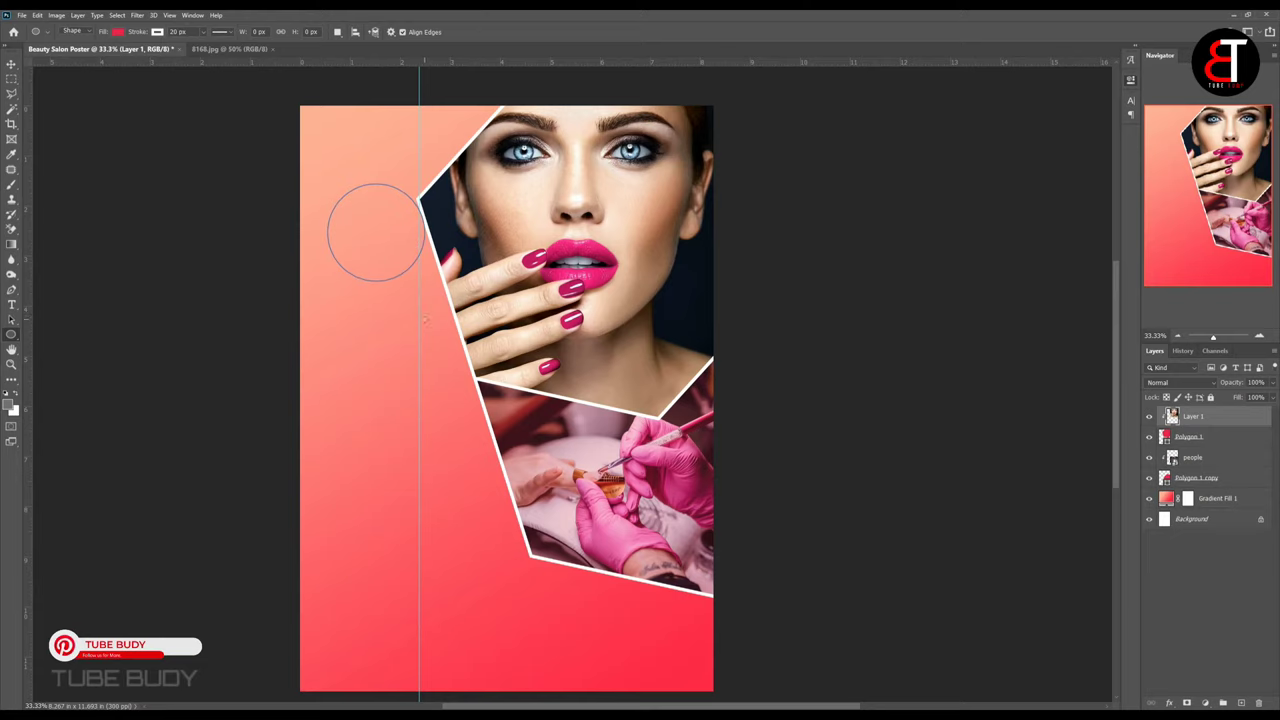
left_click_drag(420, 316, 420, 316)
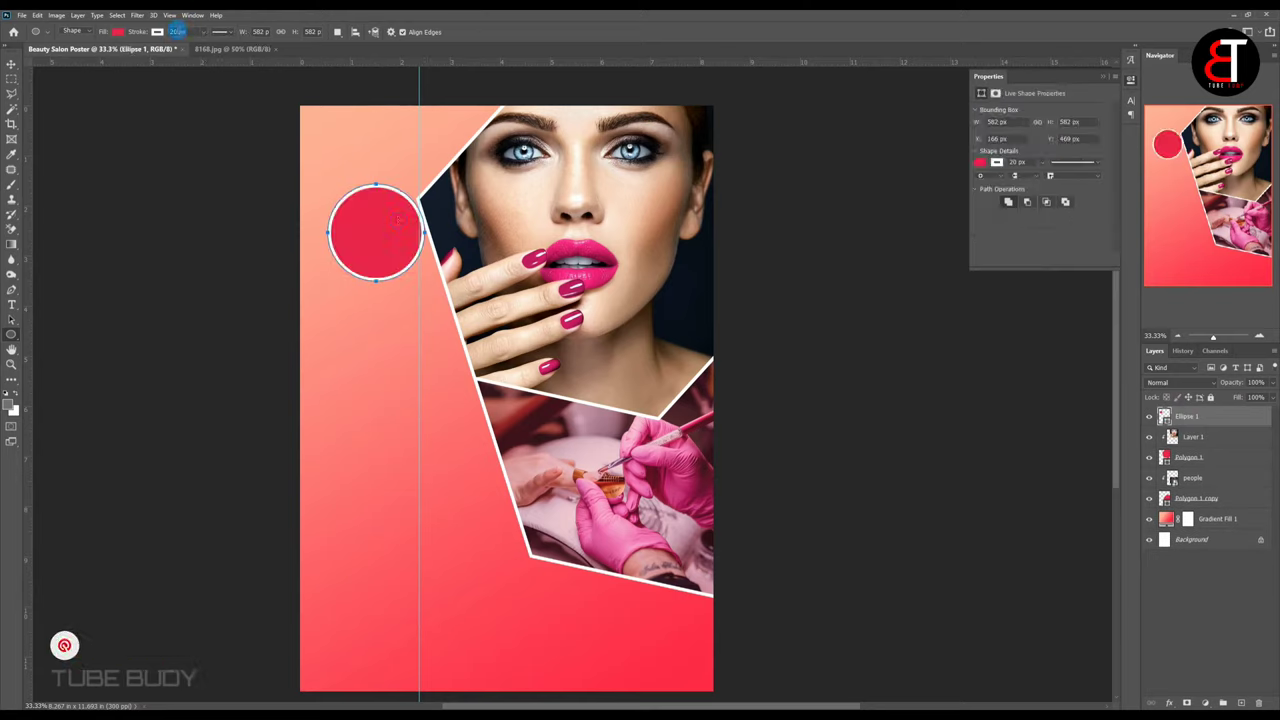
left_click(177, 31)
type("15")
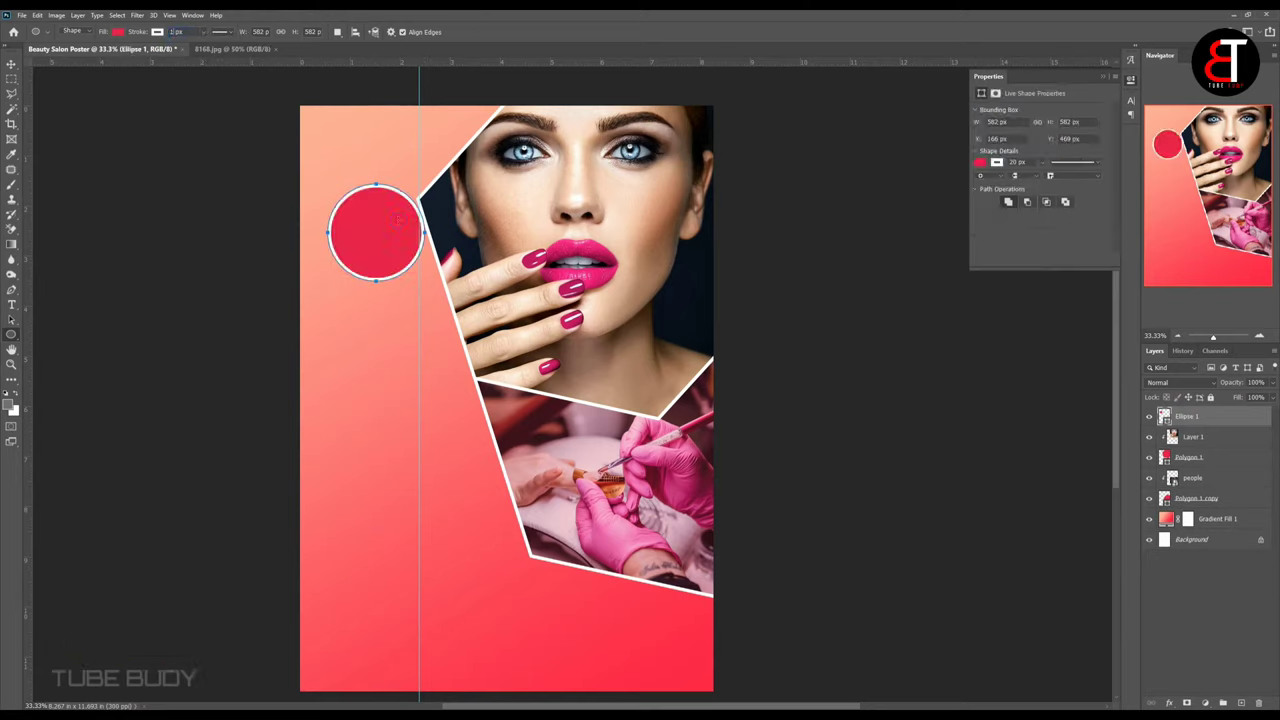
left_click(1102, 77)
key("Return")
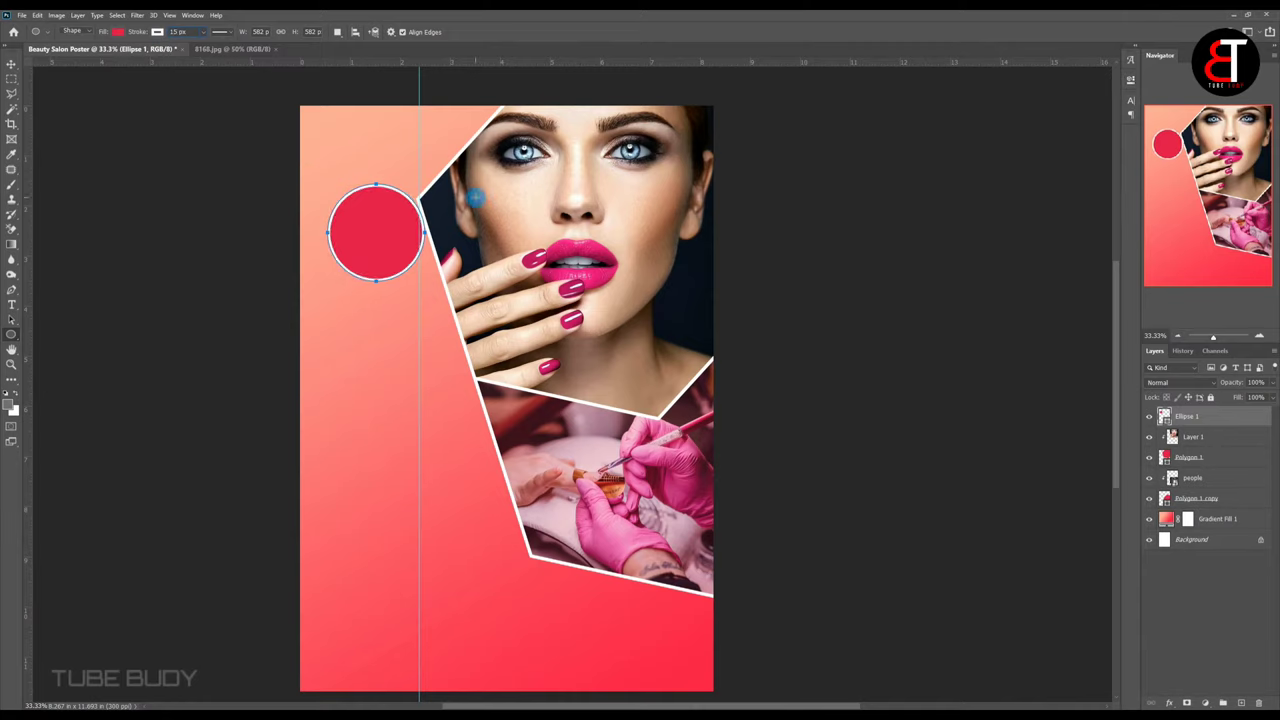
Move the circle up-left and Alt-drag a copy directly below it.
key("v")
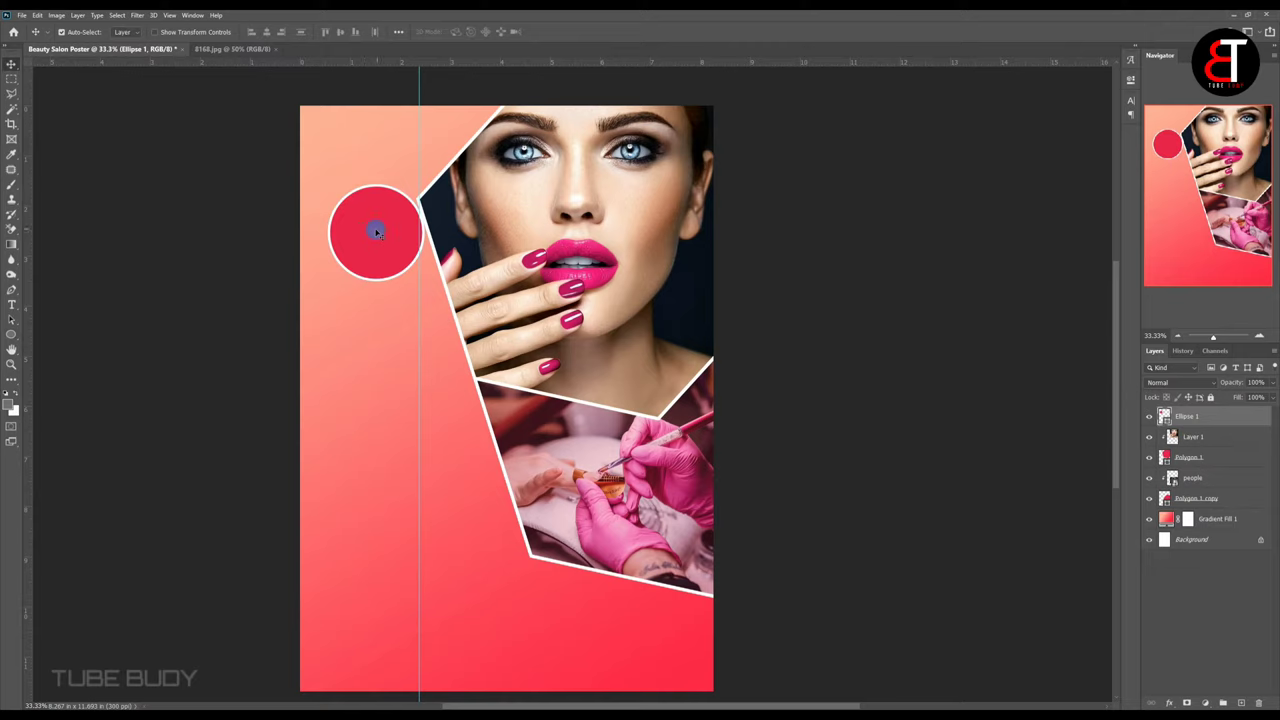
left_click_drag(376, 231, 367, 206)
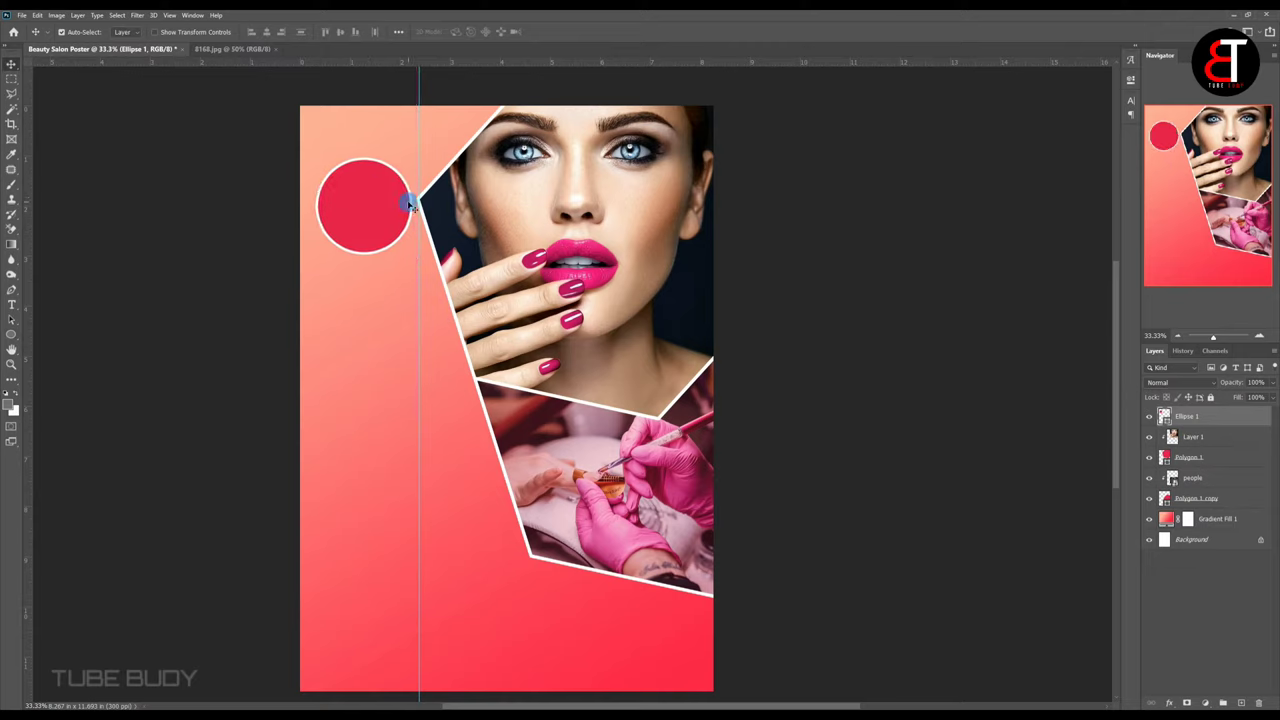
scroll(408, 202, "down", 1)
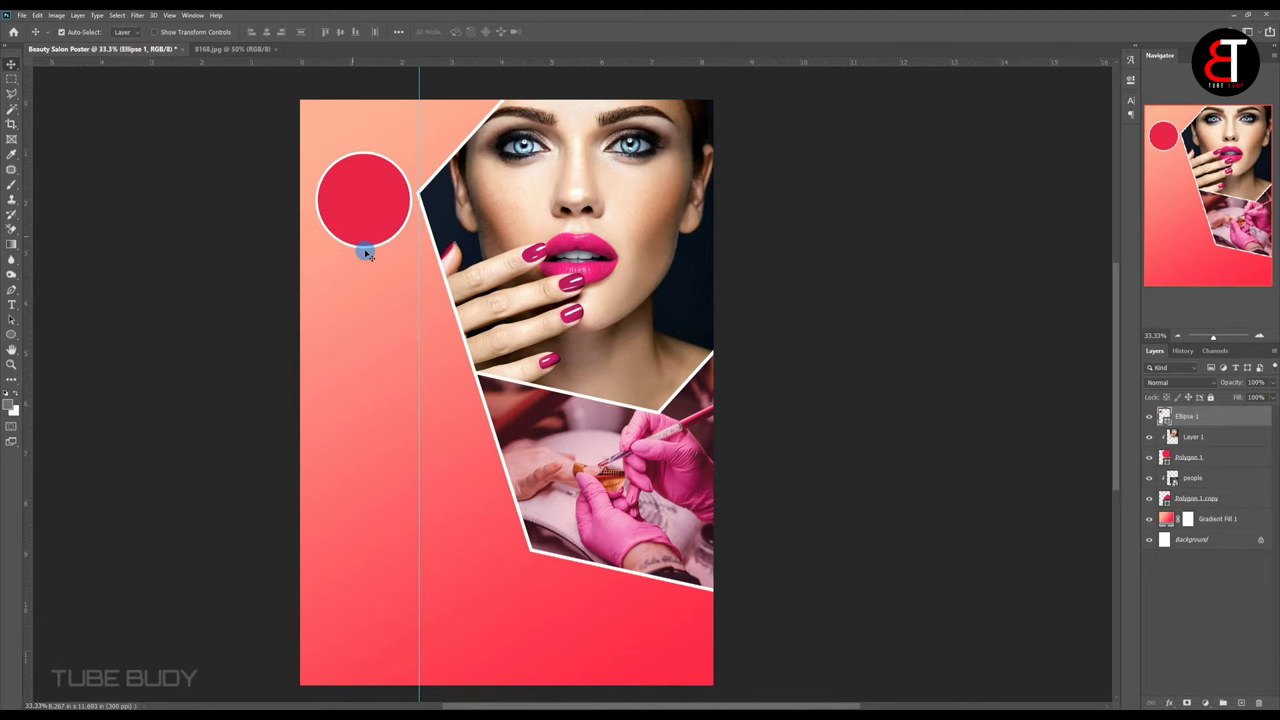
left_click_drag(360, 202, 369, 394)
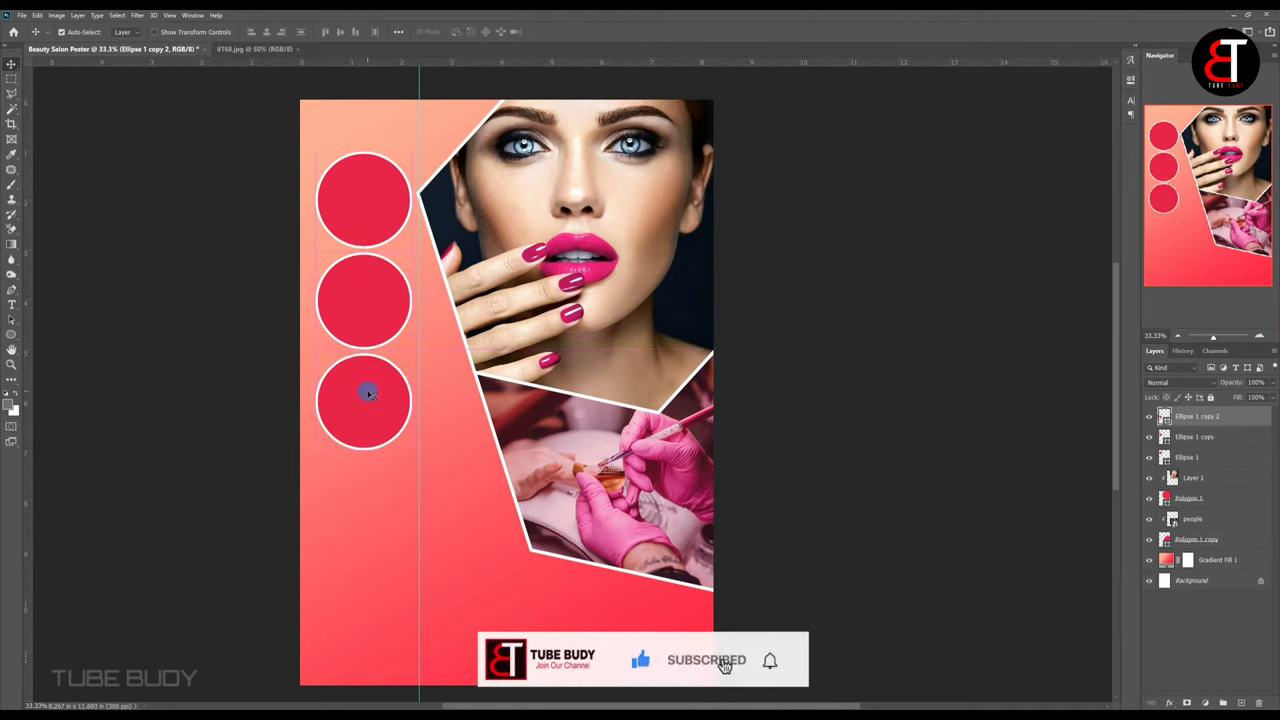
Scale the three Ellipse layers together to about 107.66% and nudge them down.
left_click(1187, 457, "shift")
scroll(394, 429, "down", 1)
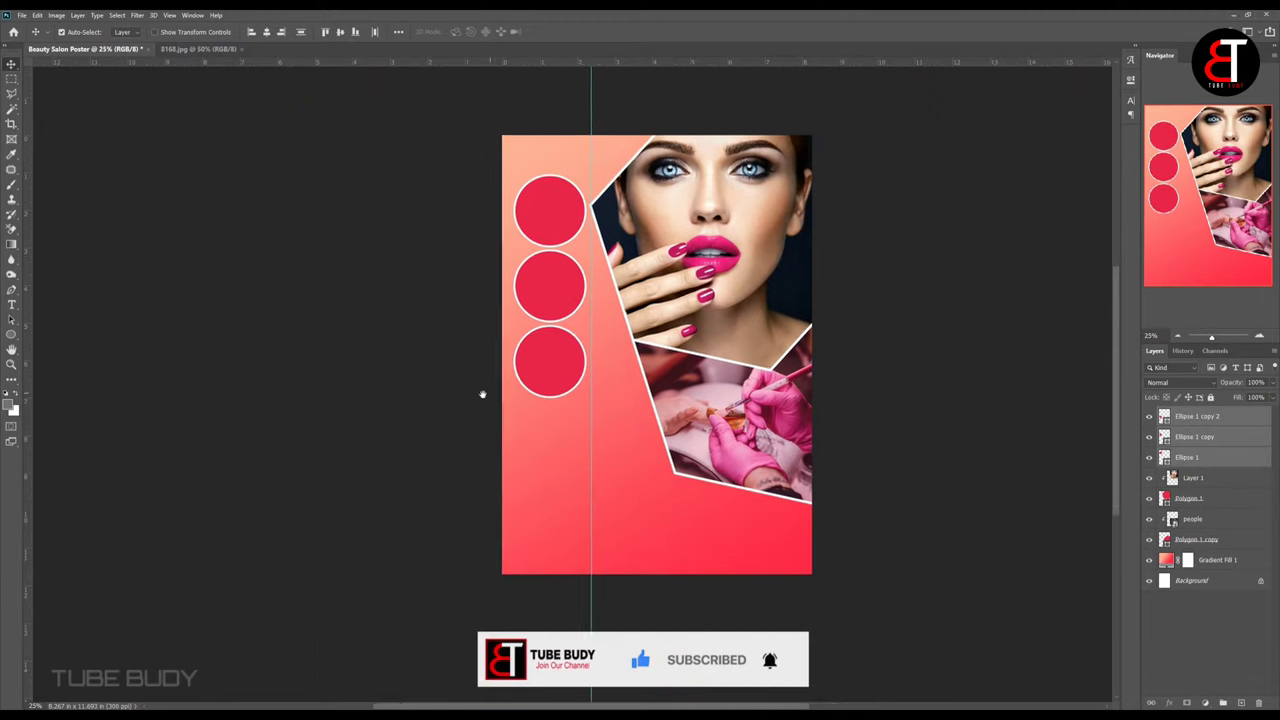
key("ctrl+t")
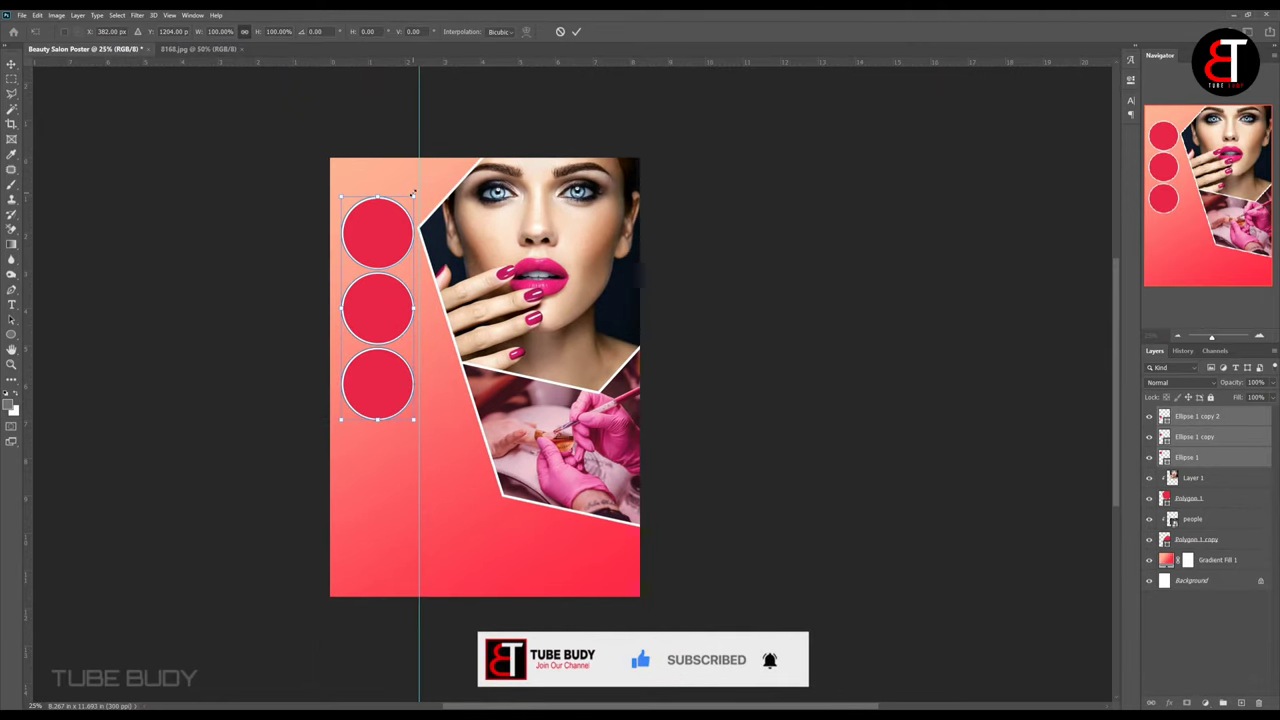
left_click_drag(413, 193, 417, 188)
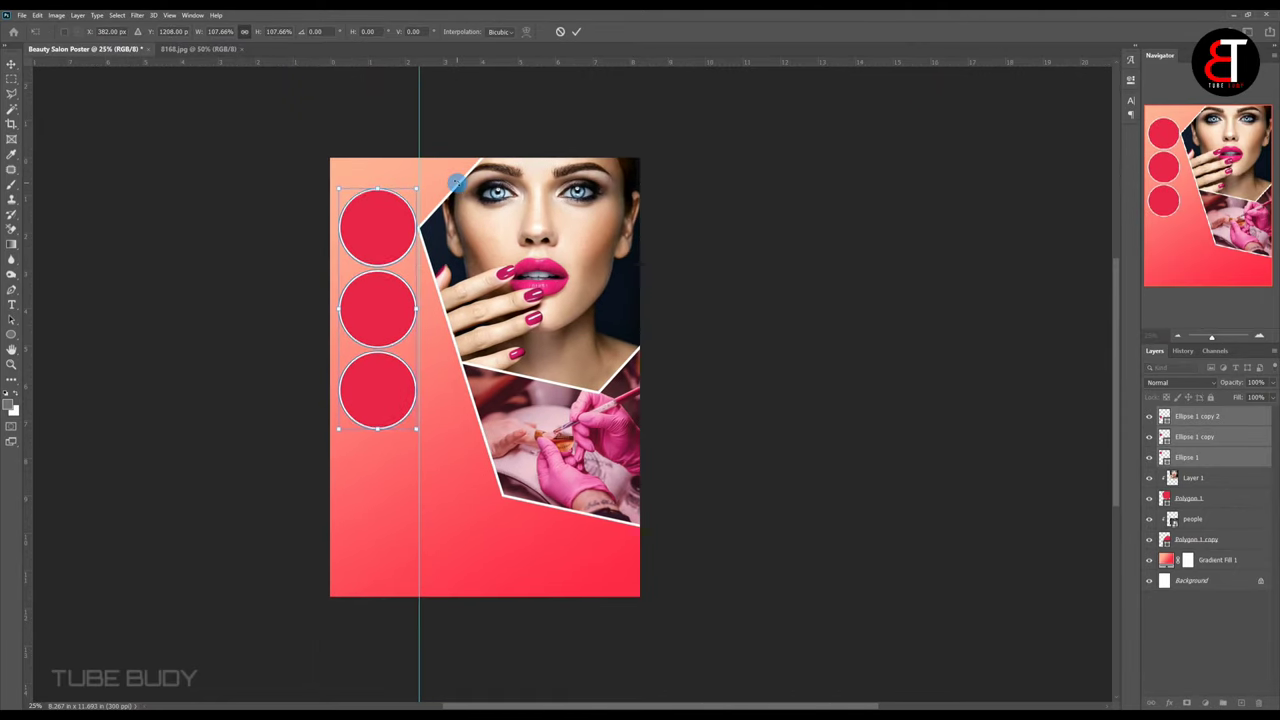
key("shift+Down")
key("shift+Down")
key("shift+Down")
key("shift+Down")
key("shift+Down")
key("shift+Down")
key("shift+Down")
key("shift+Down")
key("shift+Down")
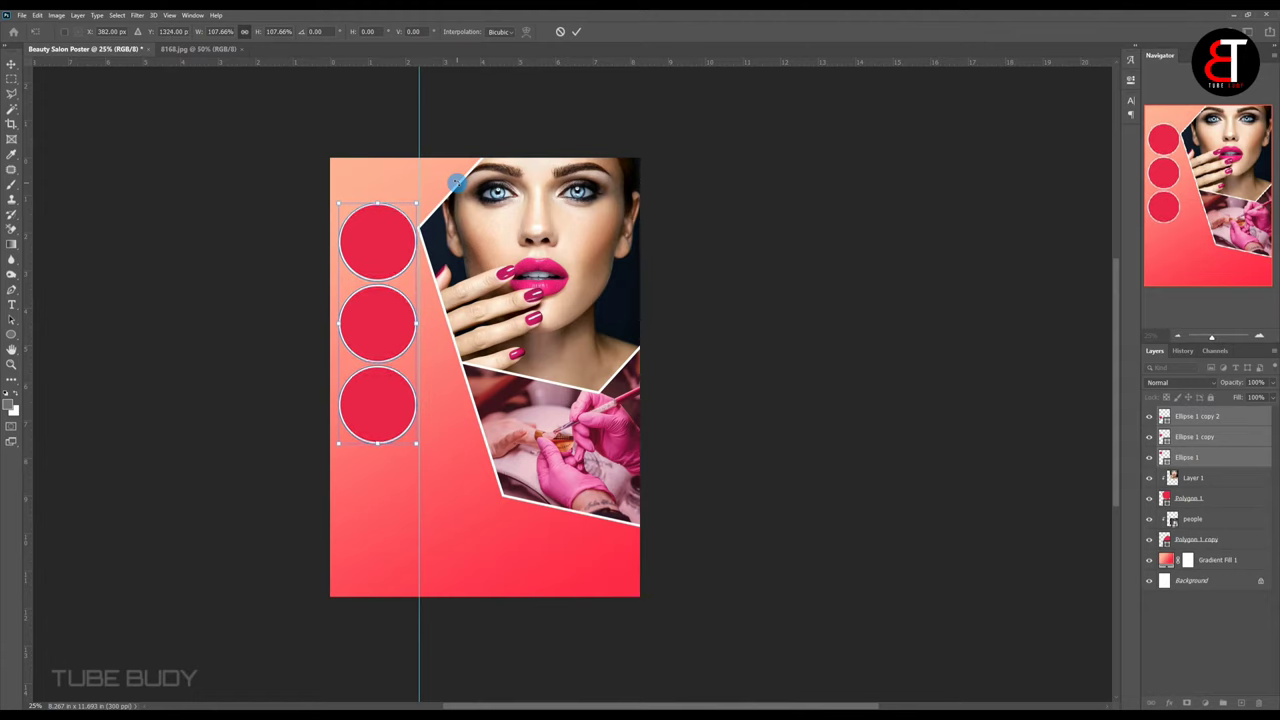
key("Return")
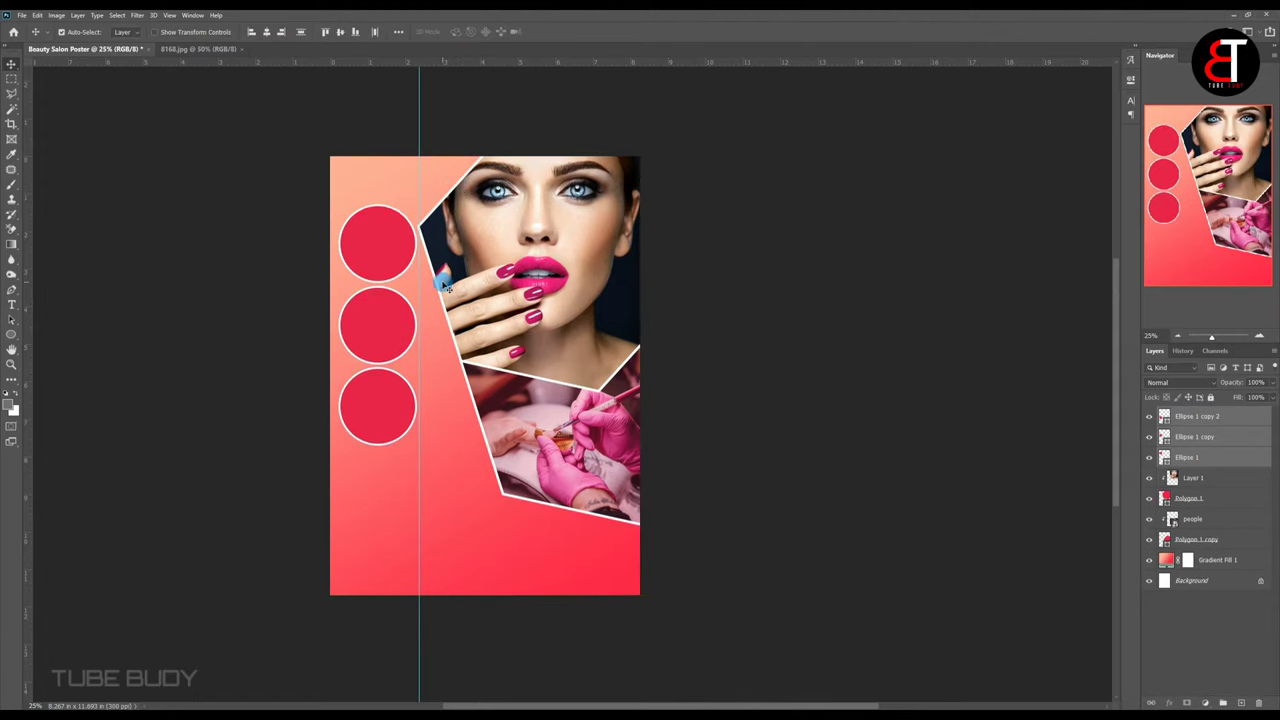
Select the top circle's layer and place the 3704 hand photo as an embedded image above it.
right_click(372, 243)
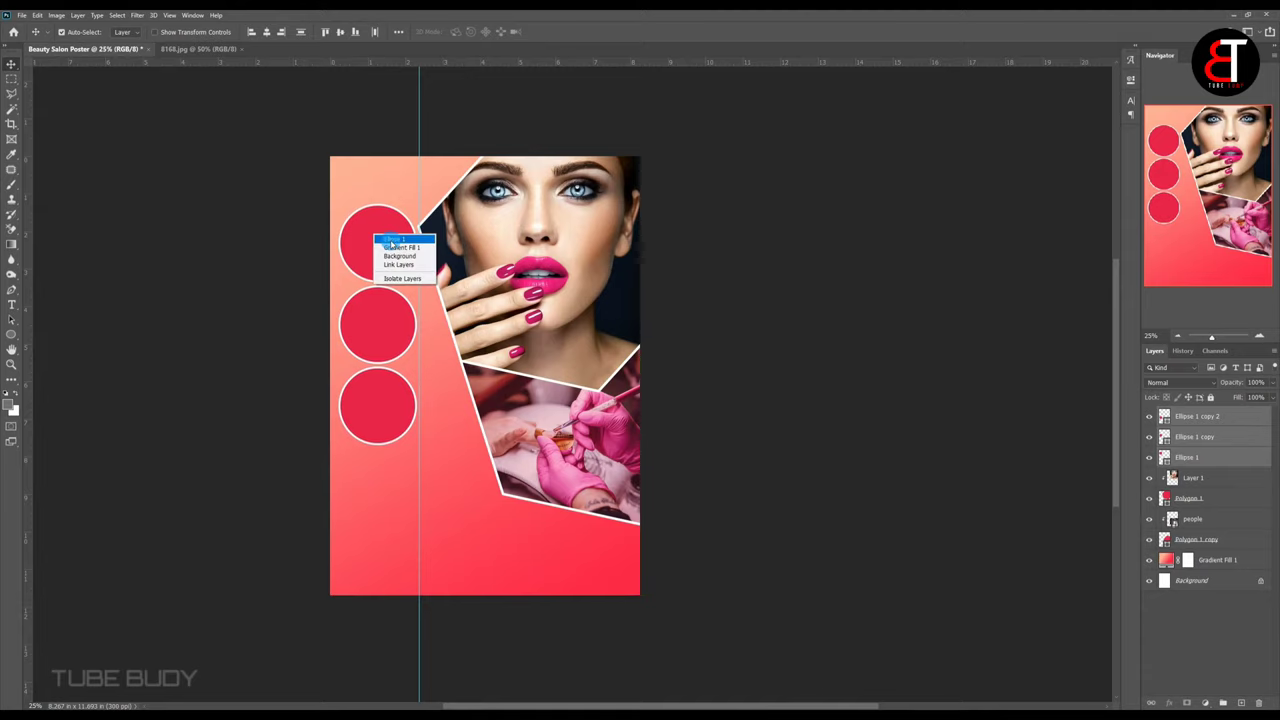
left_click(392, 245)
left_click(25, 17)
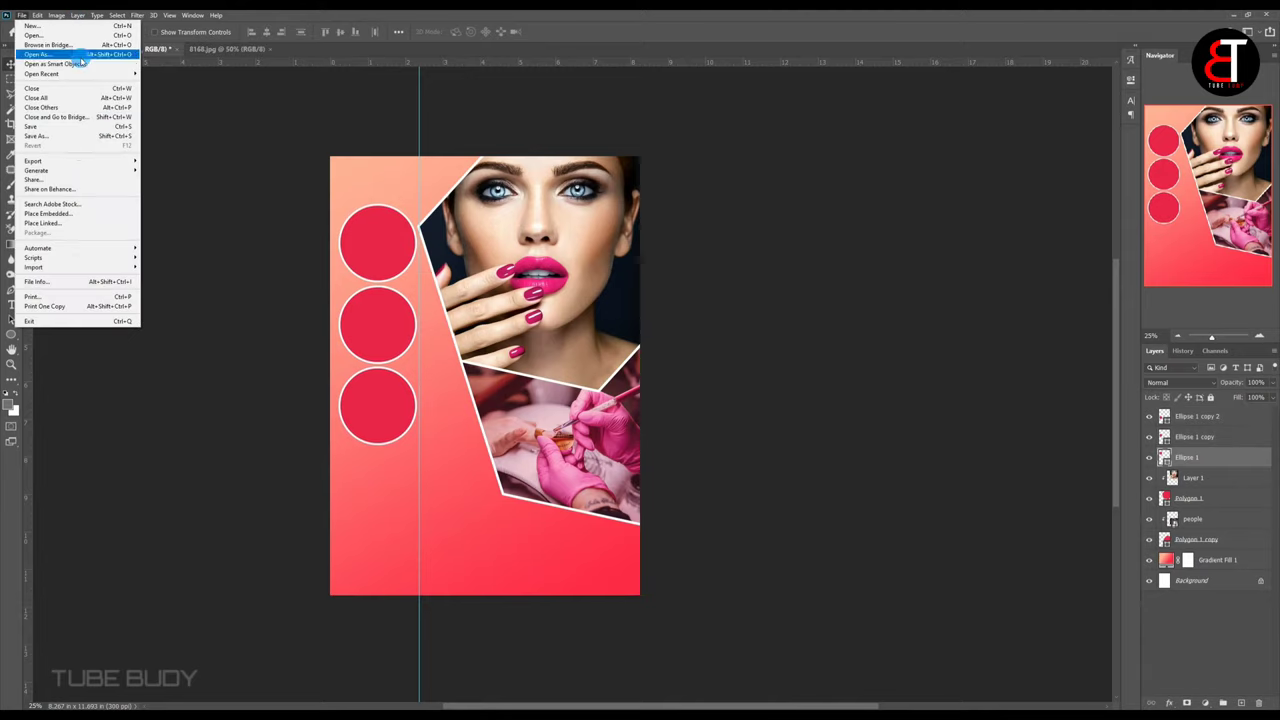
left_click(86, 210)
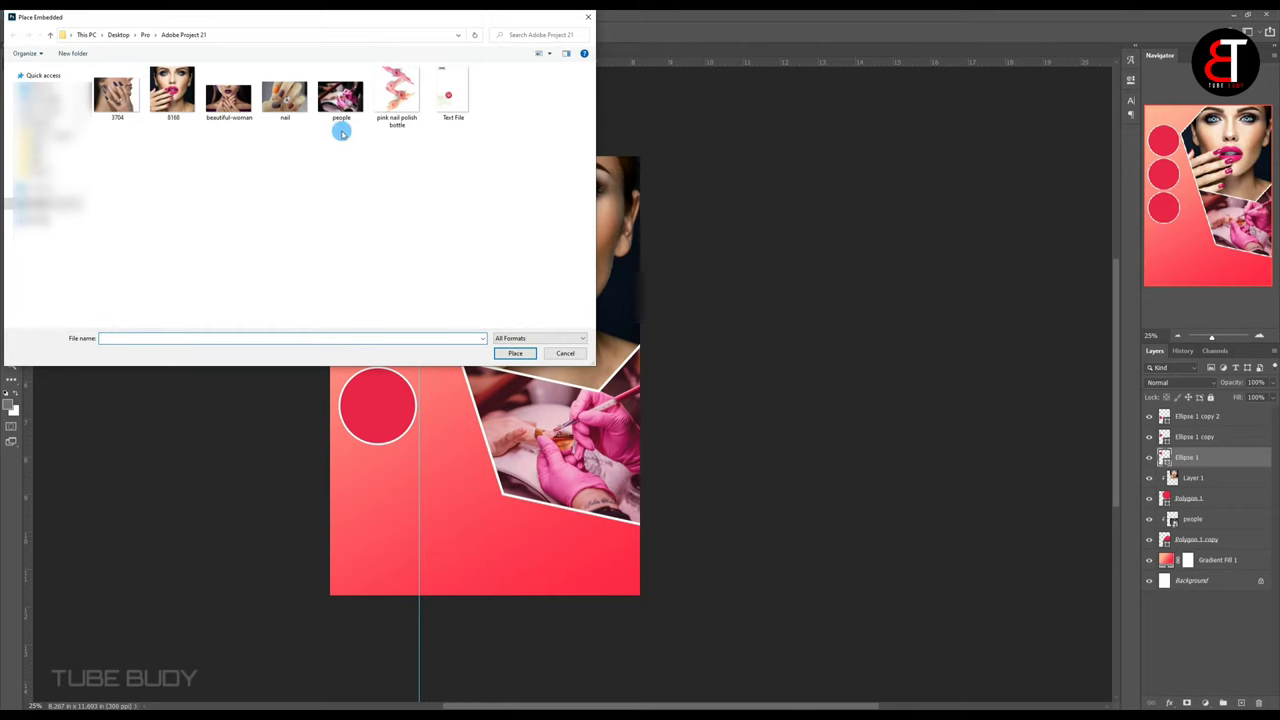
left_click(116, 98)
left_click(517, 354)
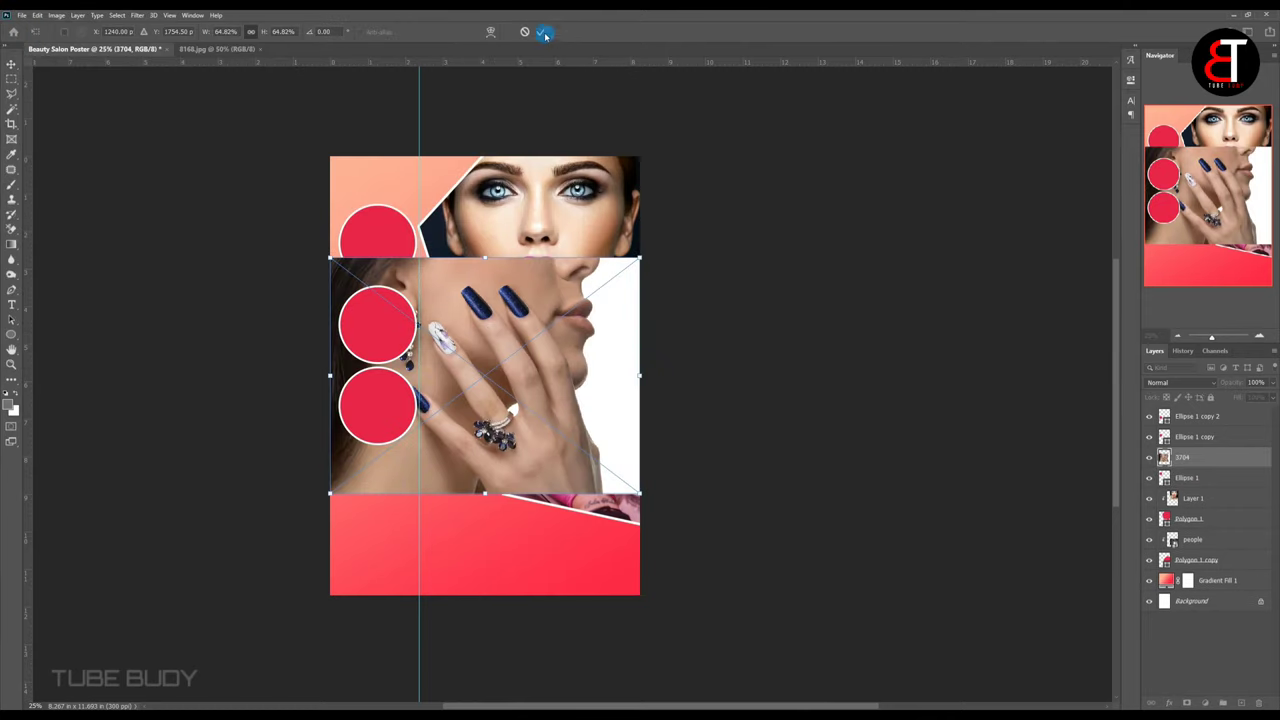
left_click(545, 34)
Clip the 3704 photo into the top circle and scale it to about 21% to fit.
right_click(1196, 457)
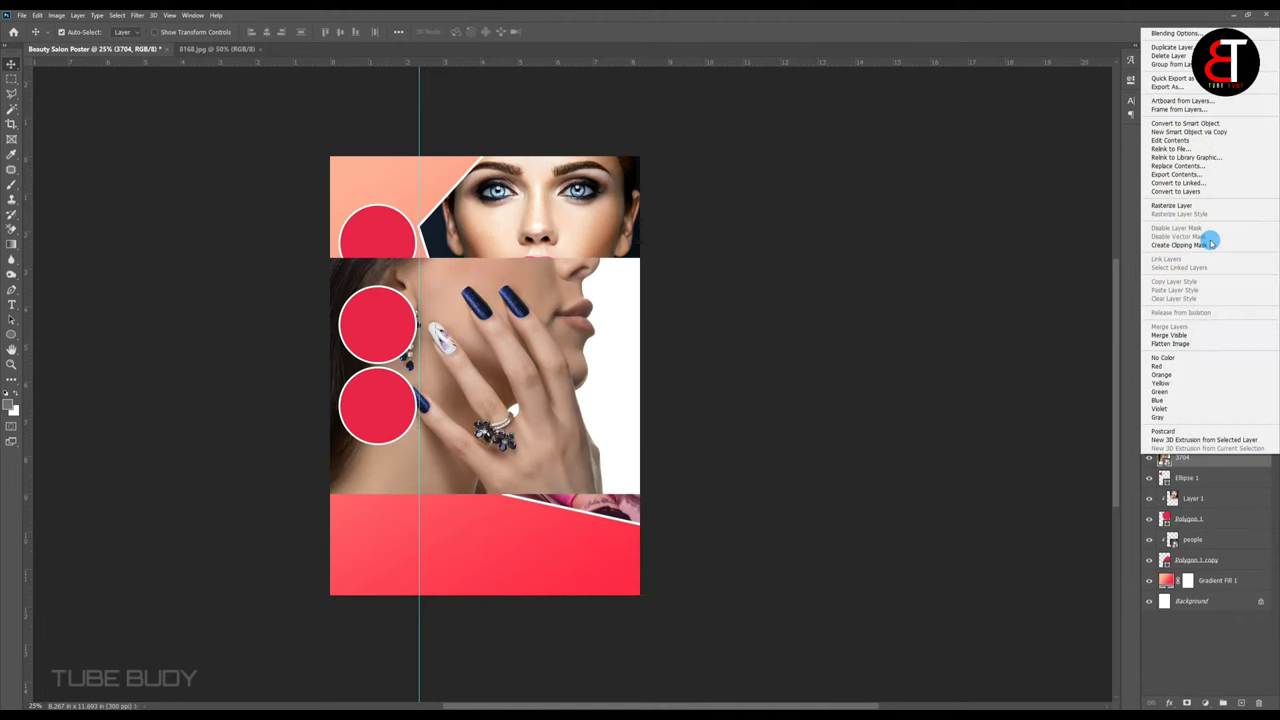
left_click(1180, 245)
key("ctrl+t")
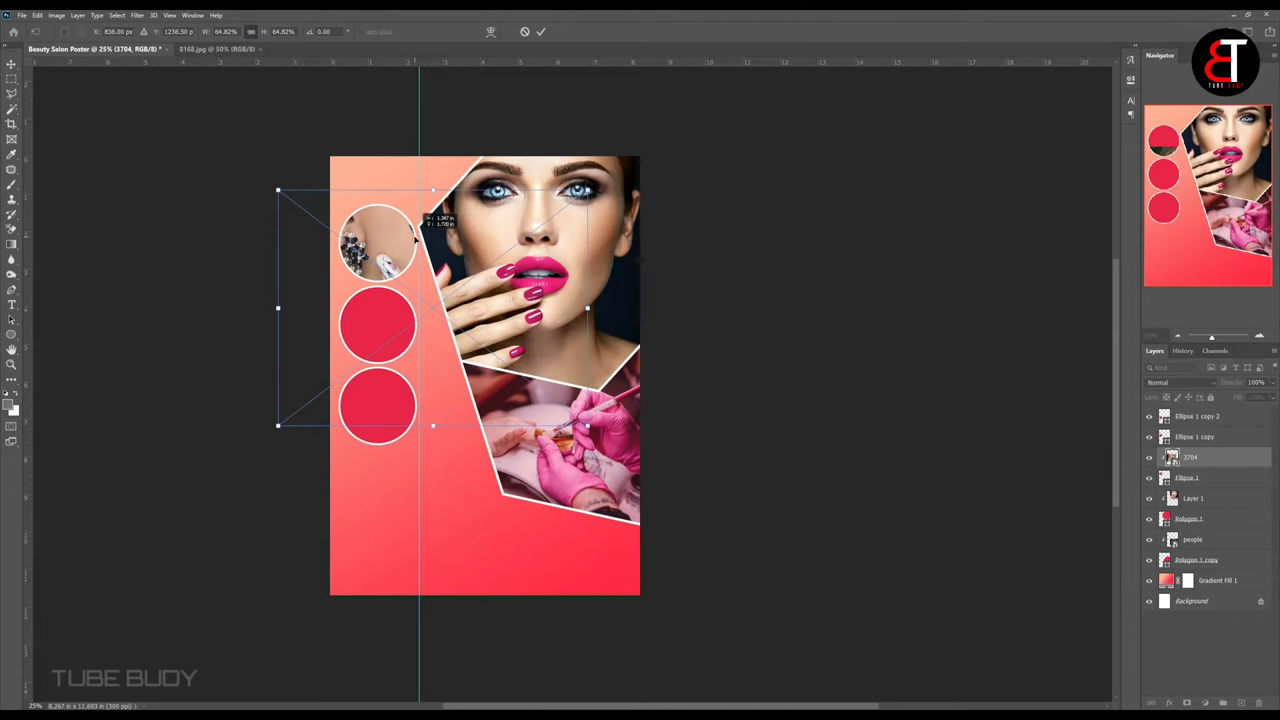
mouse_move(588, 426)
left_mouse_down()
mouse_move(406, 288)
mouse_move(424, 254)
left_mouse_up()
left_click_drag(449, 192, 432, 204)
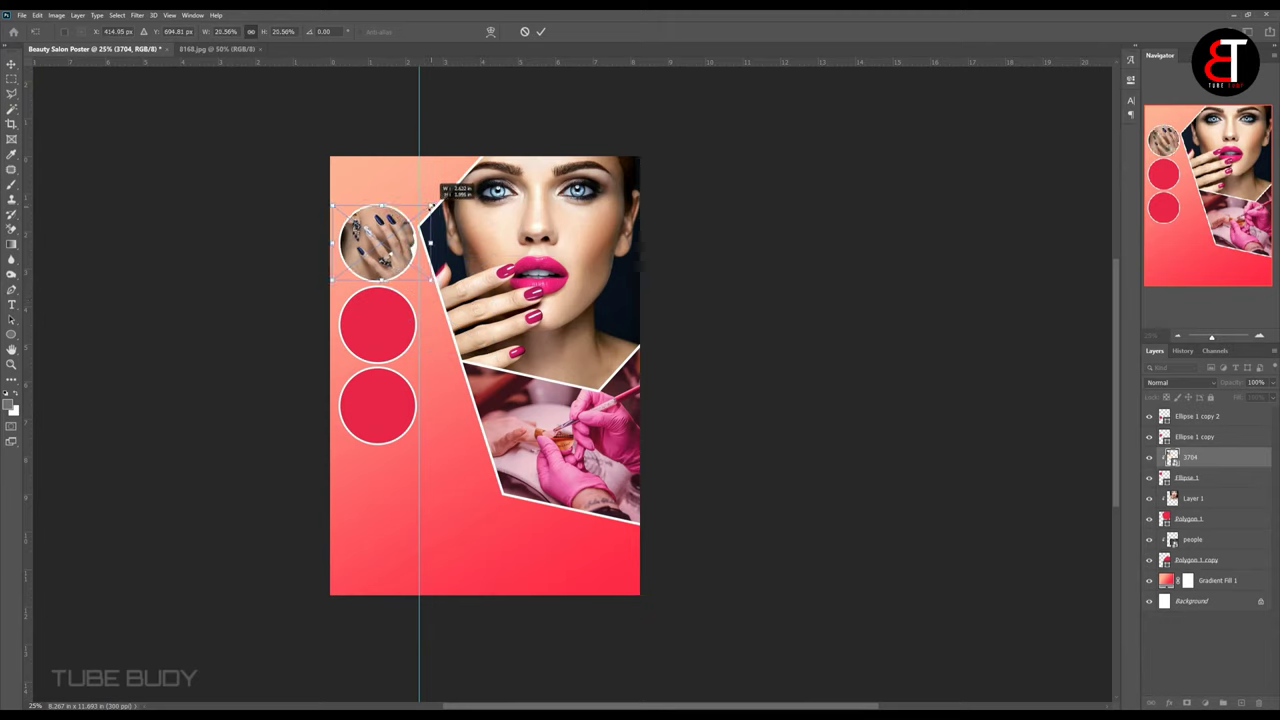
key("Left")
key("Left")
key("Left")
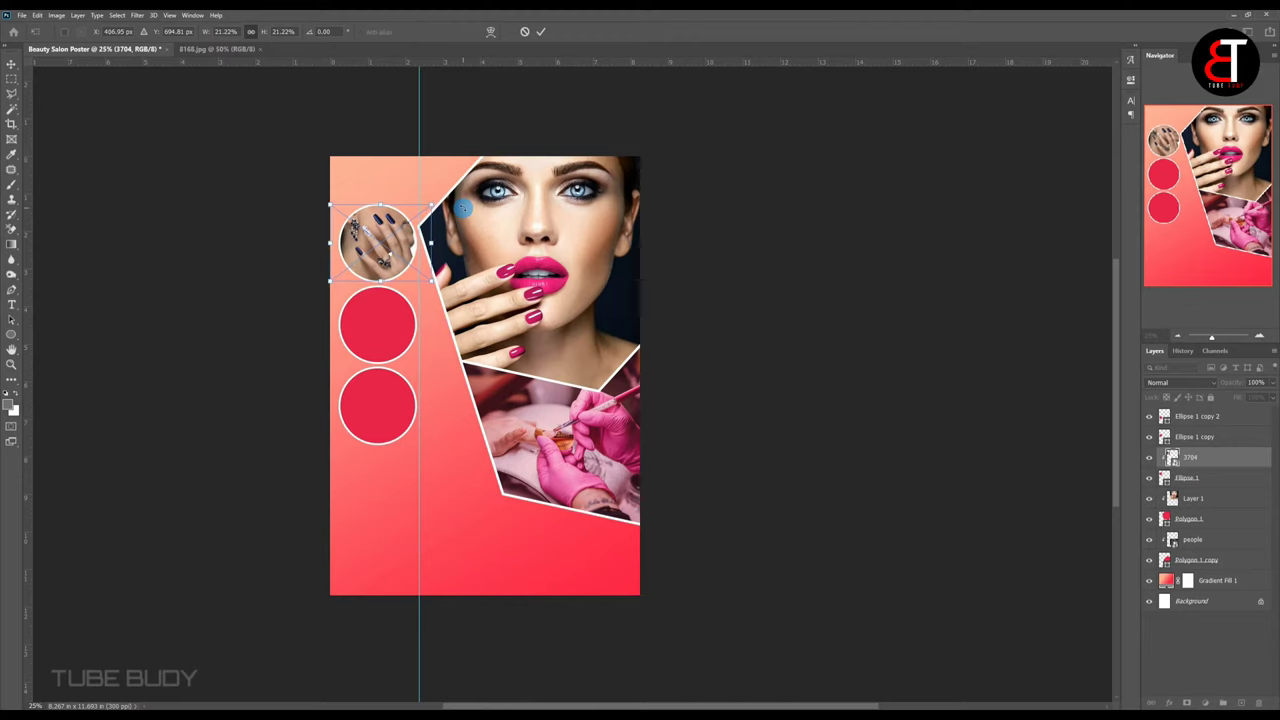
key("Return")
Select the middle circle's layer and place the beautiful-woman photo as an embedded image.
right_click(391, 315)
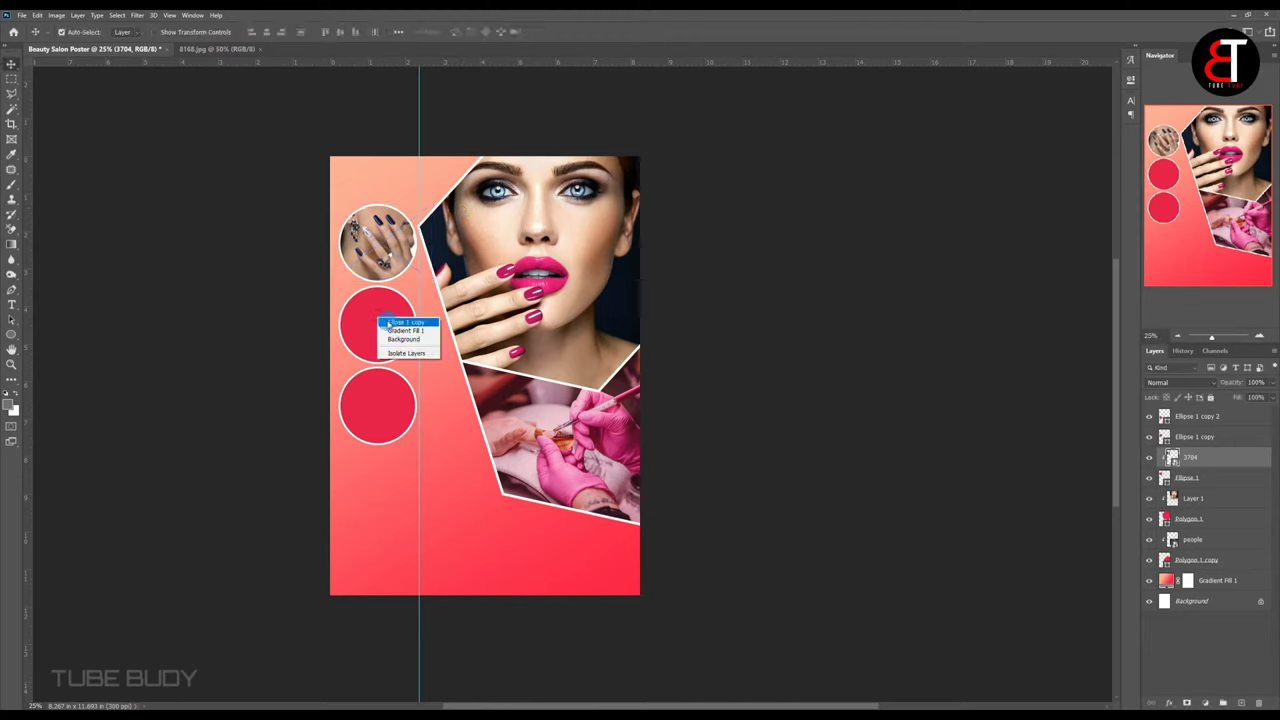
left_click(397, 321)
left_click(33, 17)
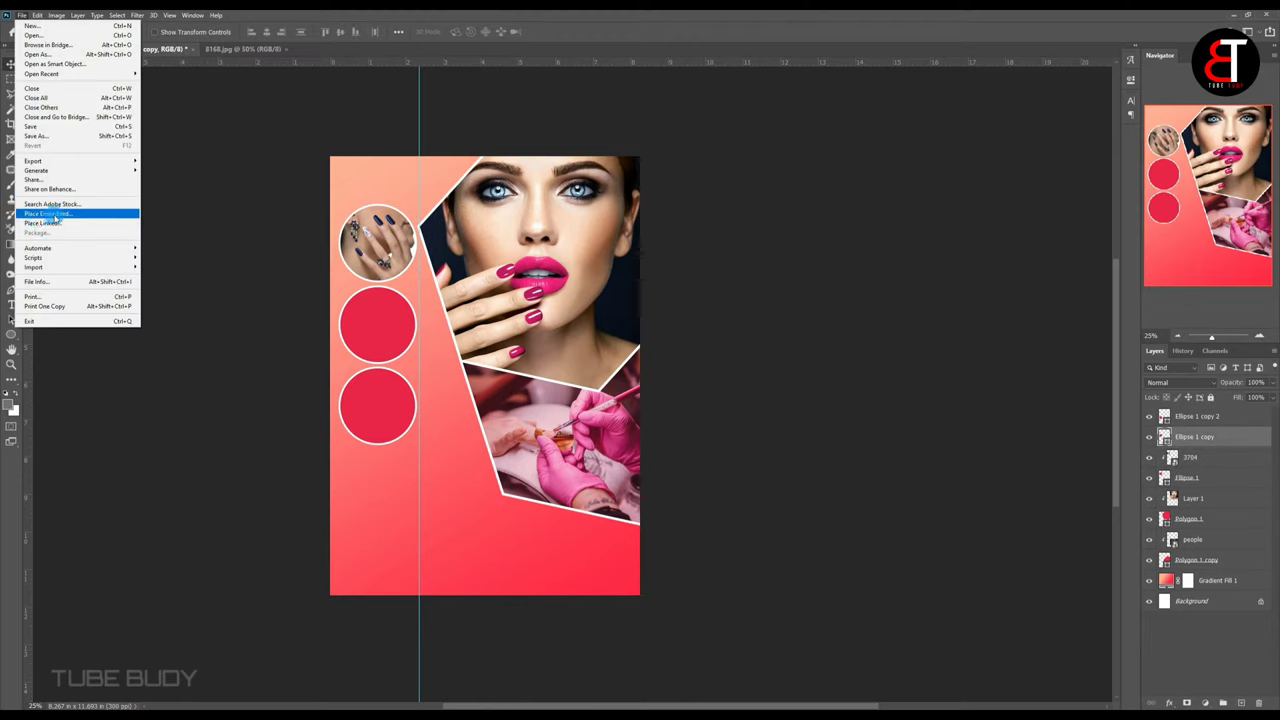
left_click(62, 213)
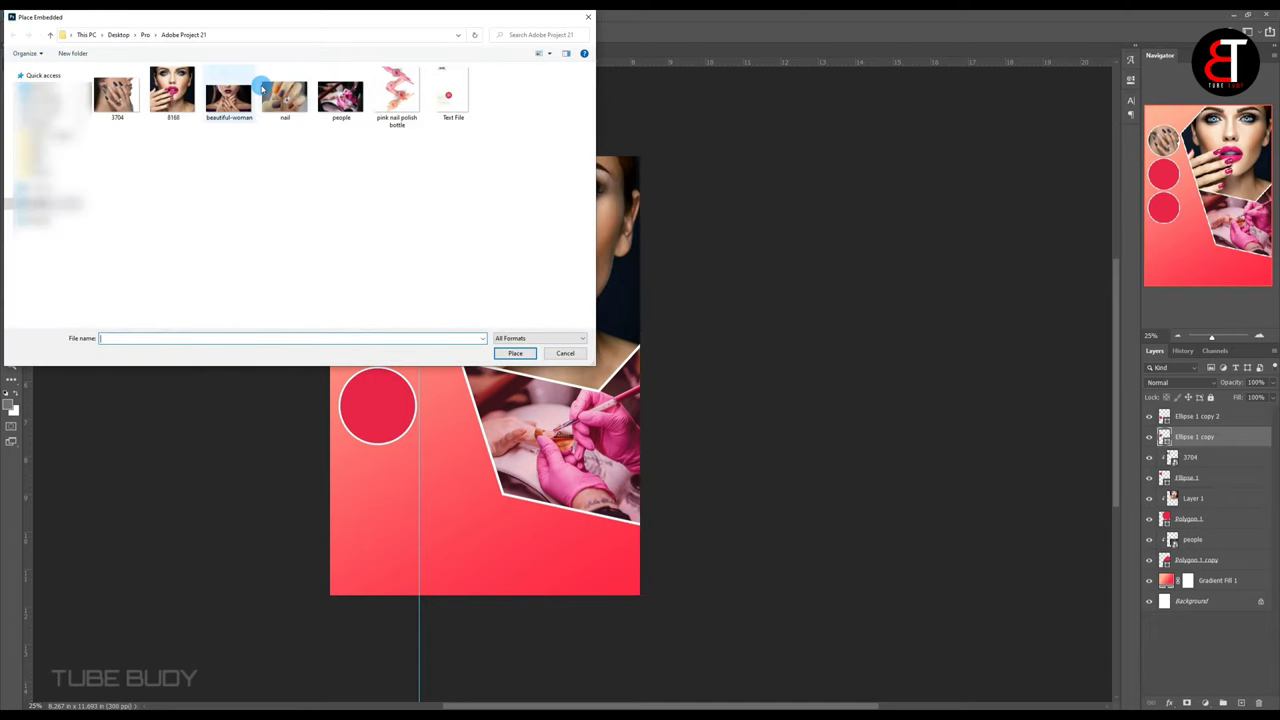
left_click(229, 94)
left_click(516, 354)
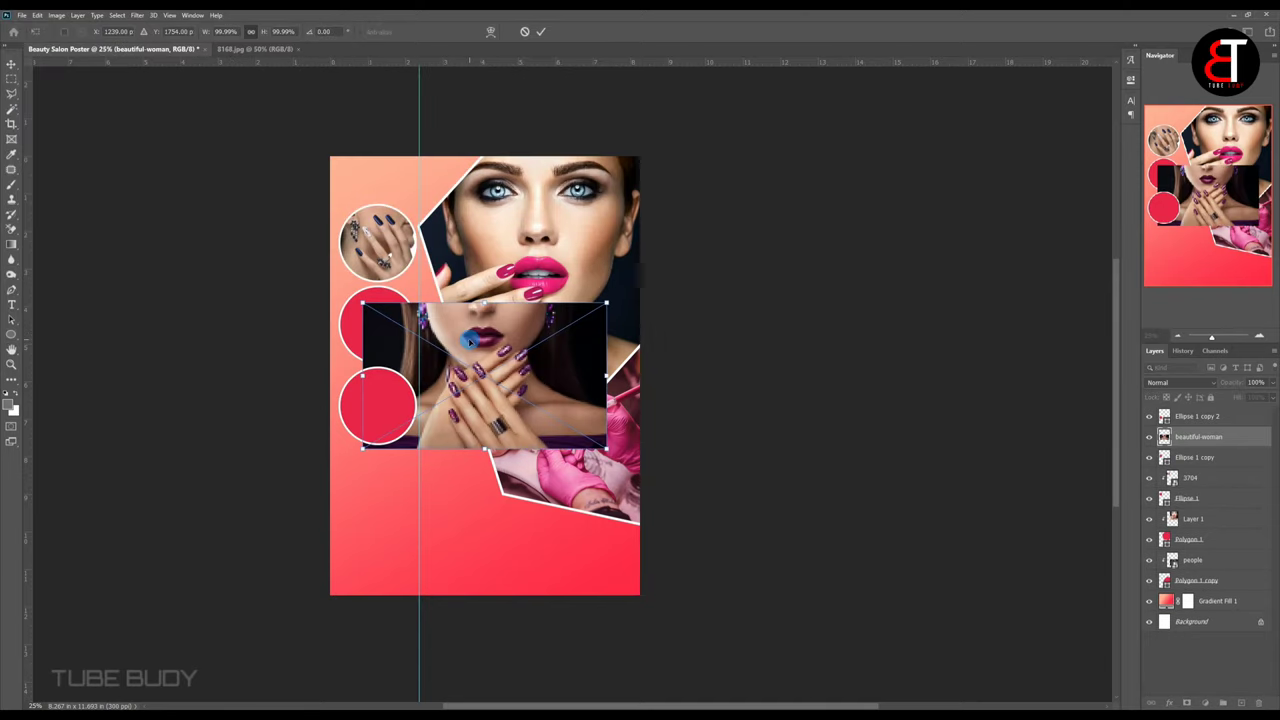
left_click(545, 31)
Clip the beautiful-woman photo into the middle circle, scaled to about 51% and centred.
right_click(1198, 437)
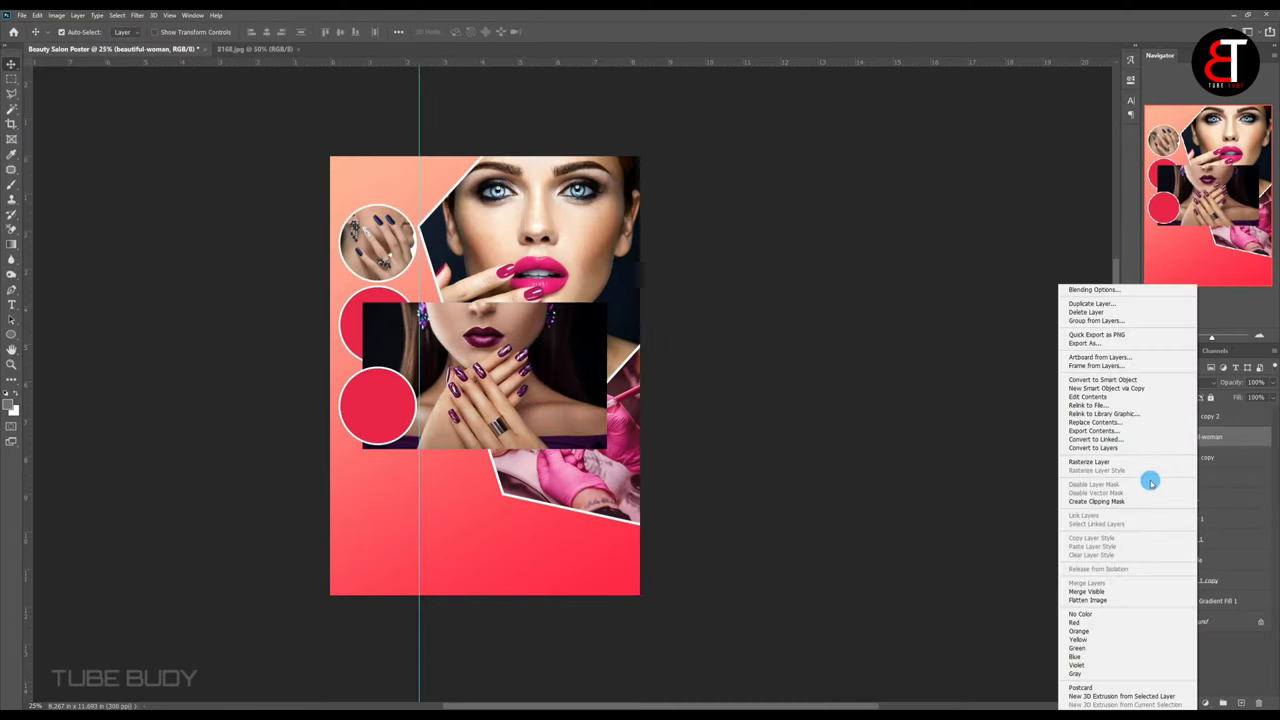
left_click(1152, 499)
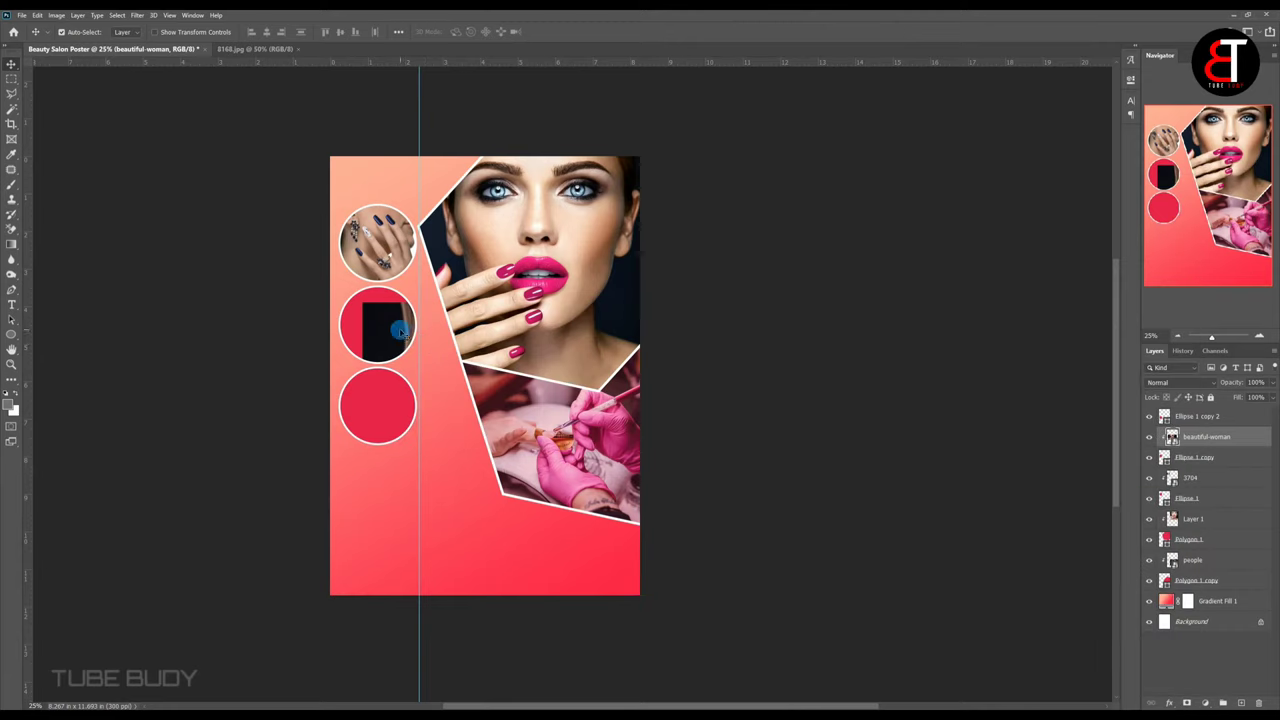
key("ctrl+t")
mouse_move(440, 282)
left_mouse_down()
mouse_move(484, 302)
mouse_move(440, 294)
mouse_move(400, 318)
mouse_move(430, 316)
mouse_move(440, 284)
left_mouse_up()
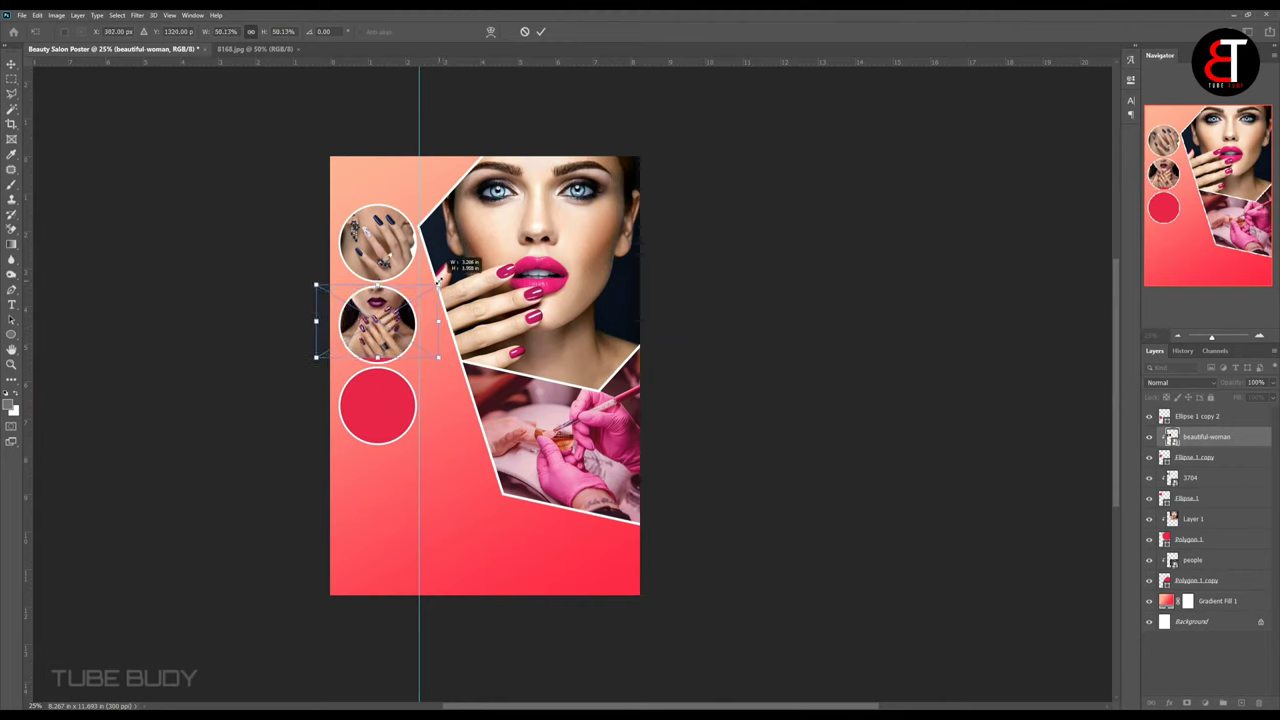
left_click_drag(398, 322, 398, 328)
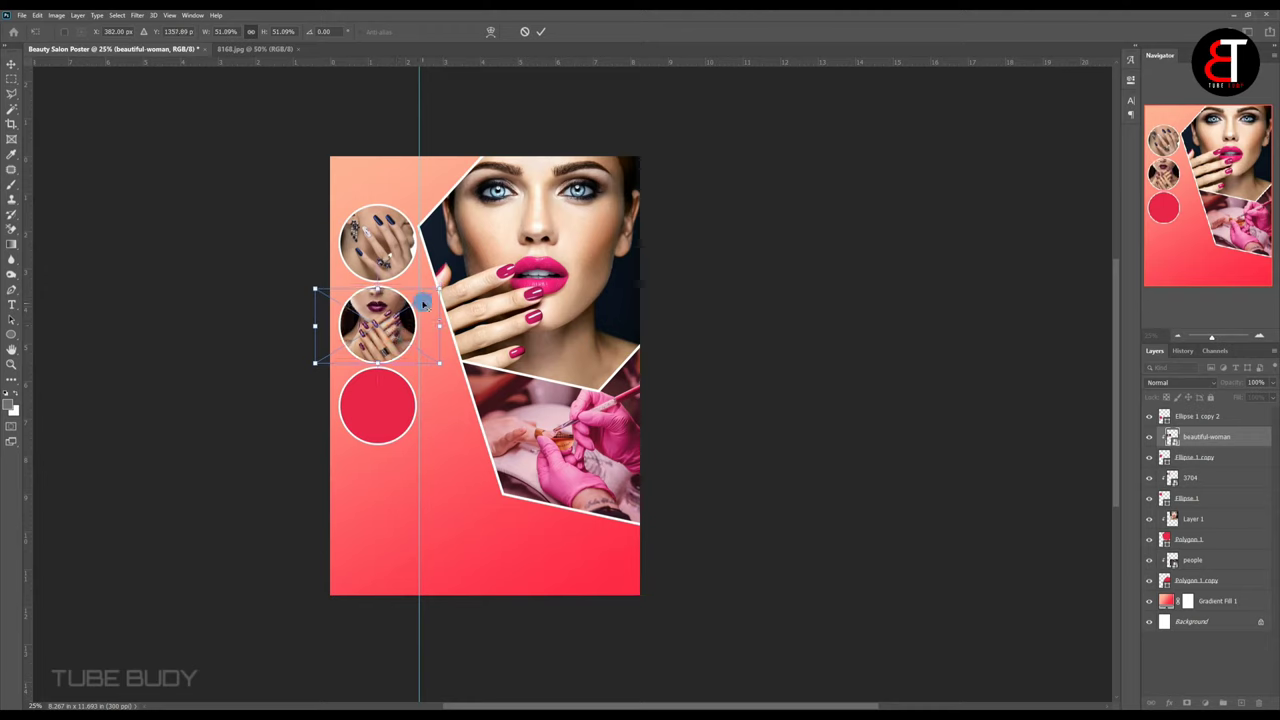
left_click_drag(440, 289, 441, 288)
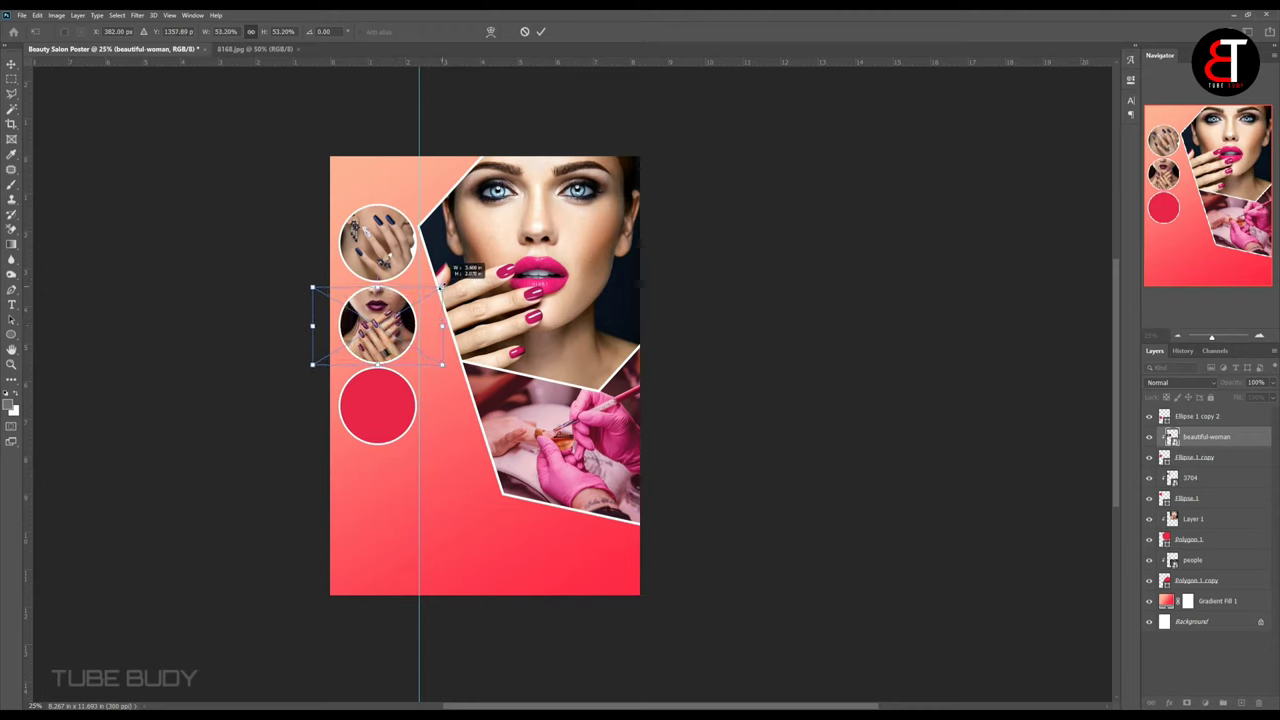
key("Return")
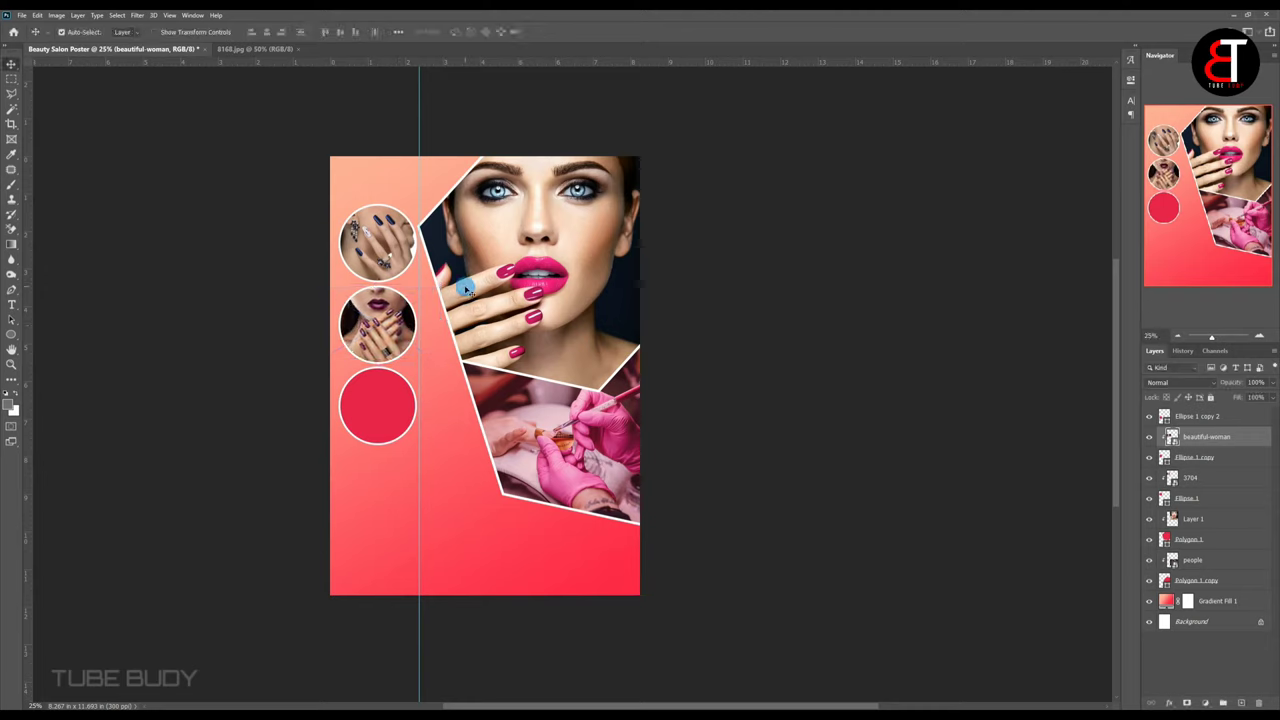
Select the bottom circle's layer and place the nail photo as an embedded image.
right_click(368, 396)
left_click(390, 401)
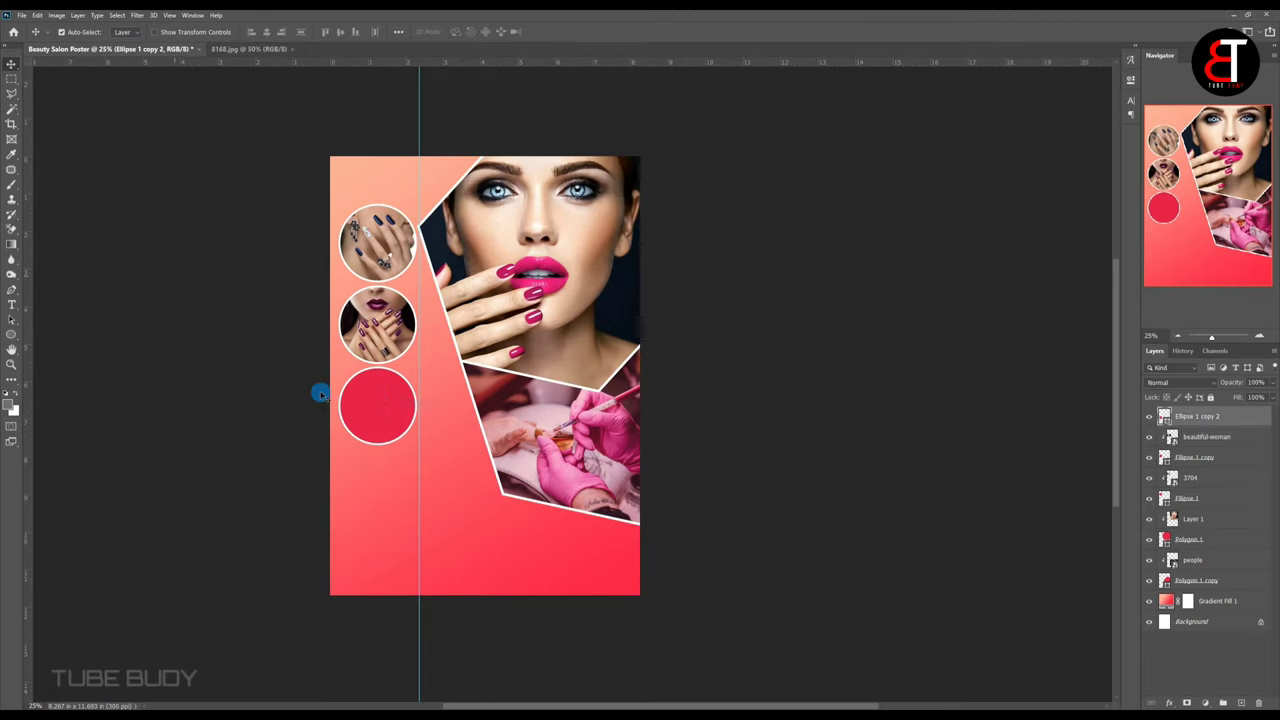
left_click(20, 15)
left_click(48, 213)
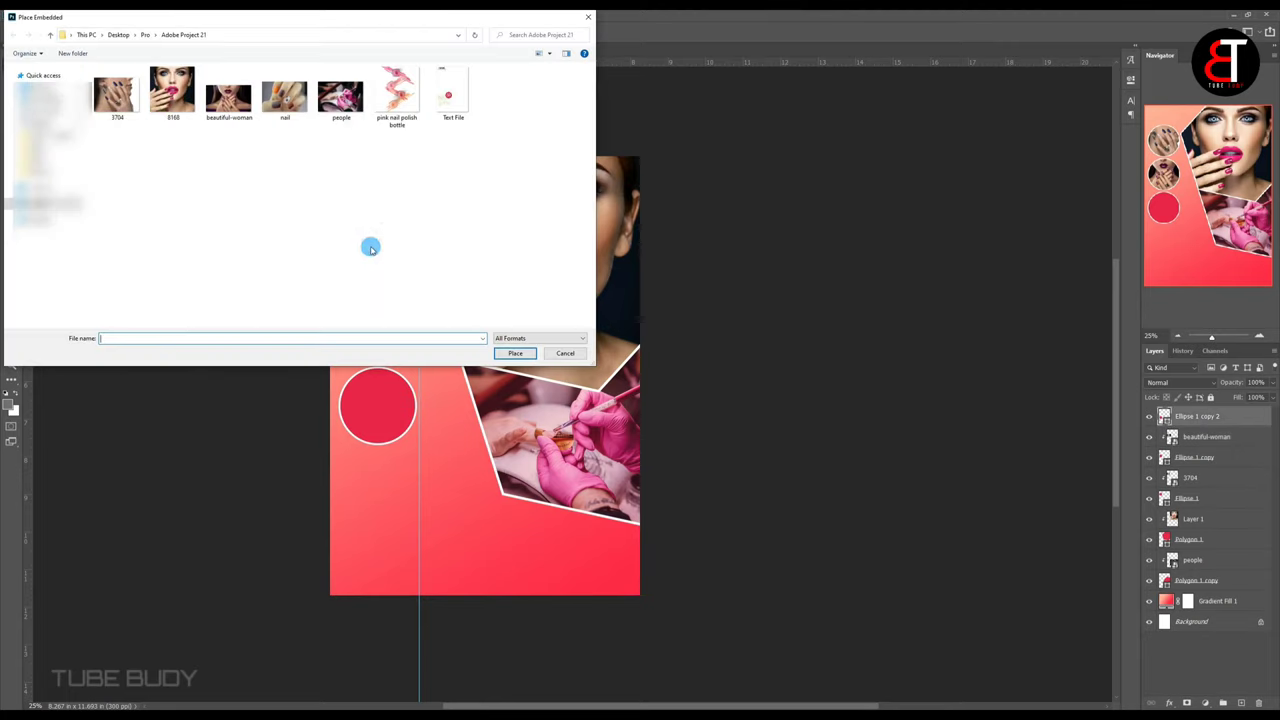
left_click(285, 95)
left_click(515, 353)
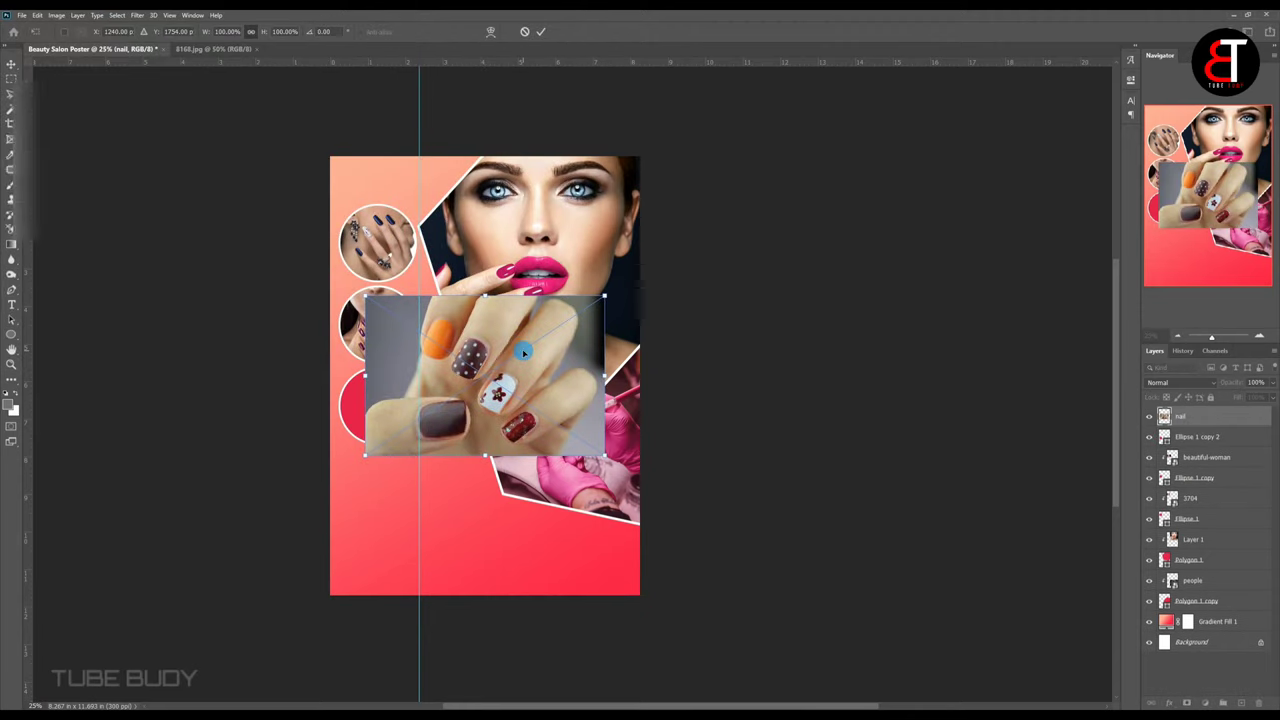
left_click(541, 32)
Clip the nail photo into the bottom circle and shrink it to about 48%.
right_click(1192, 418)
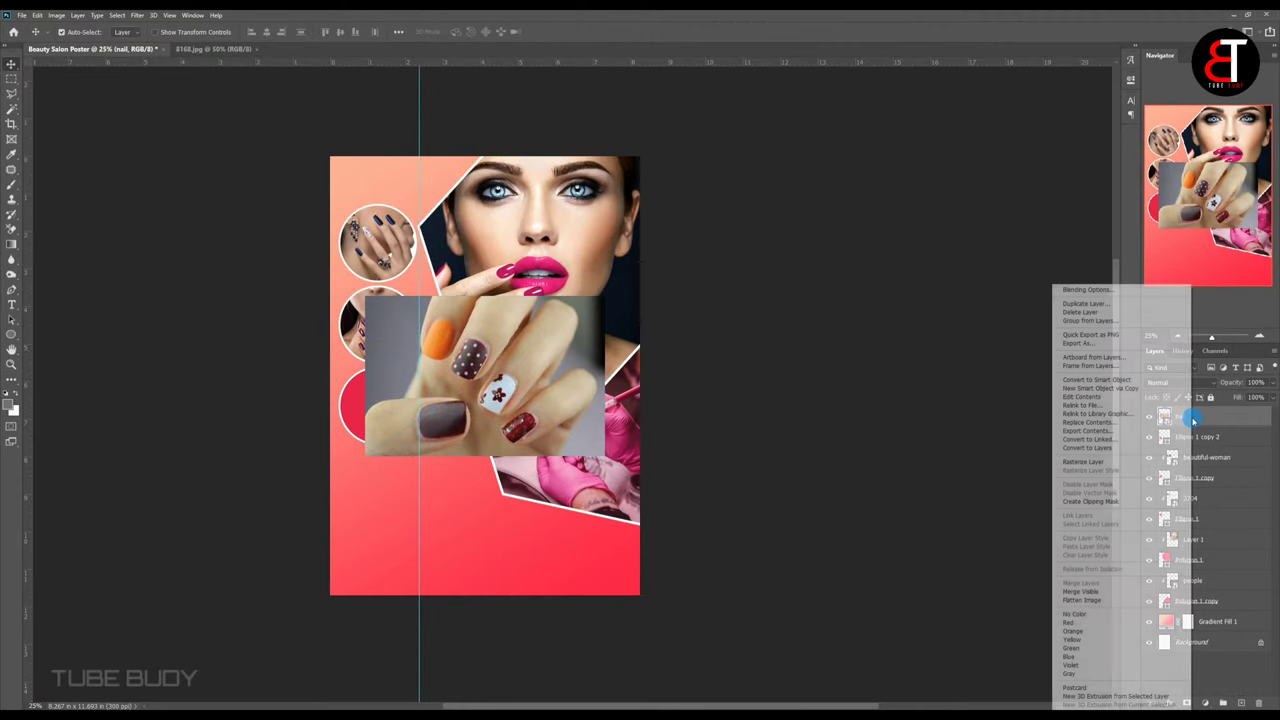
left_click(1142, 506)
key("ctrl+t")
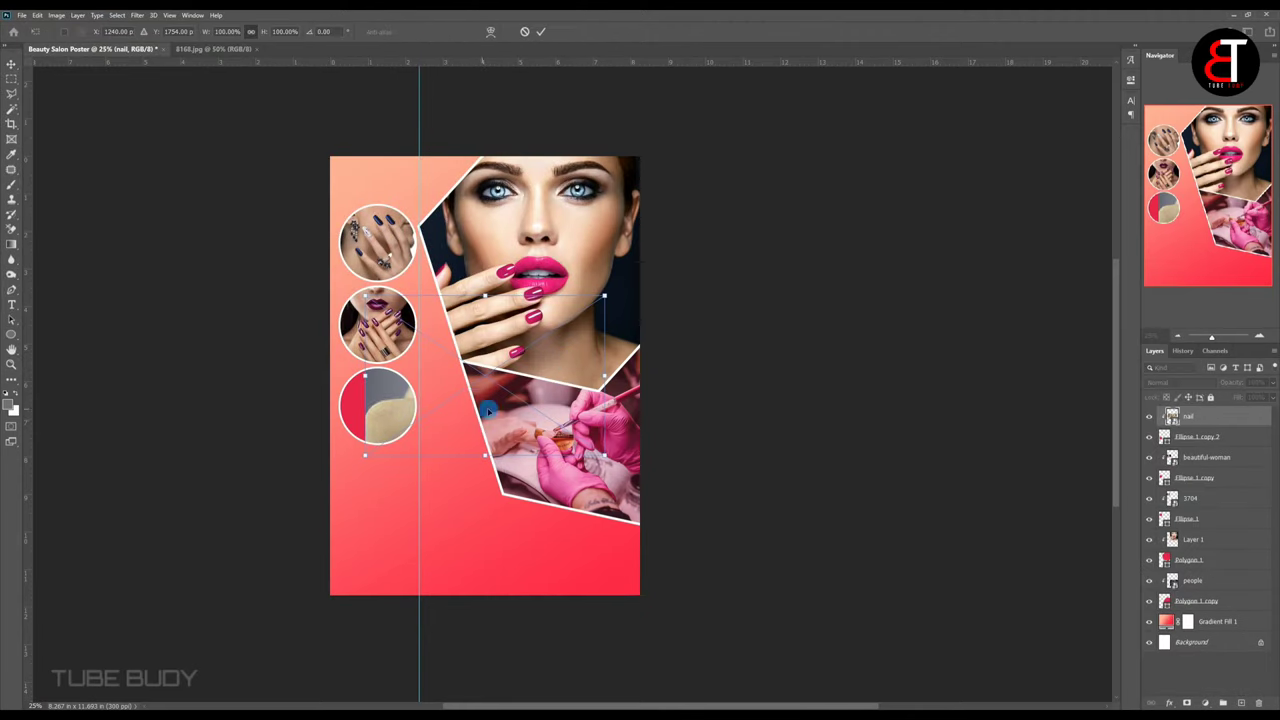
mouse_move(423, 405)
left_mouse_down()
mouse_move(455, 352)
mouse_move(434, 369)
left_mouse_up()
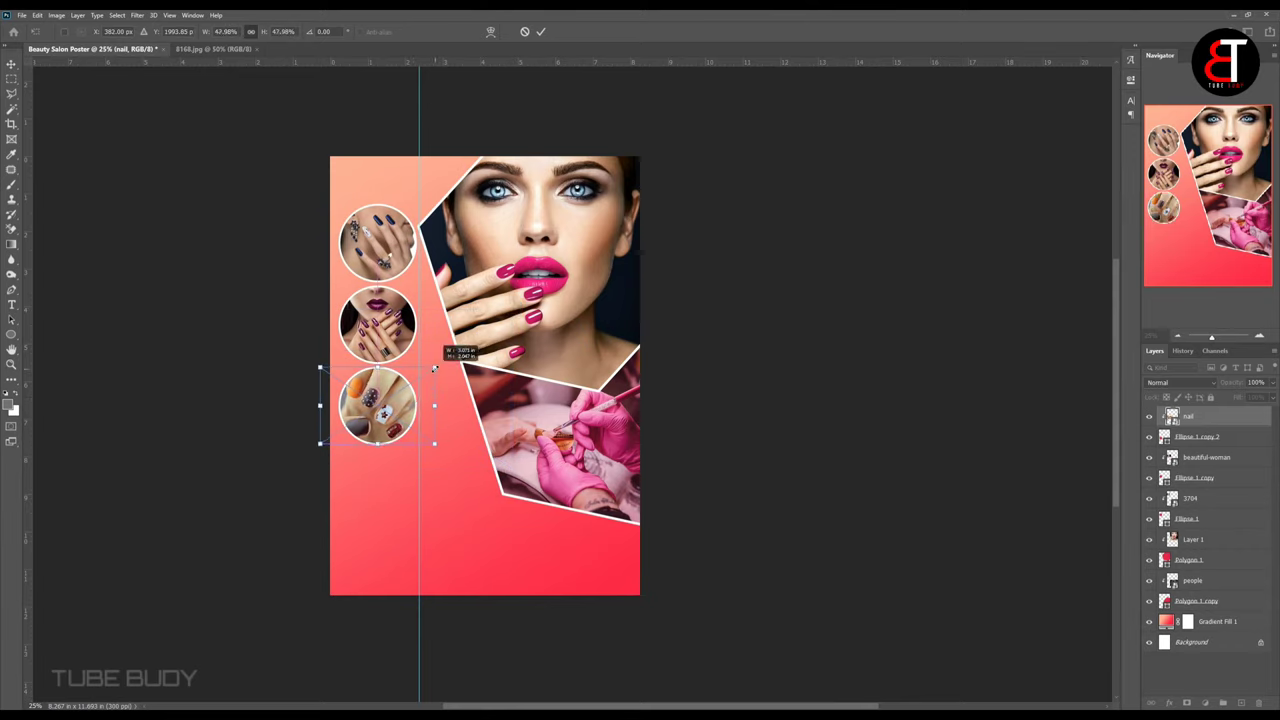
key("Down")
key("Down")
key("Down")
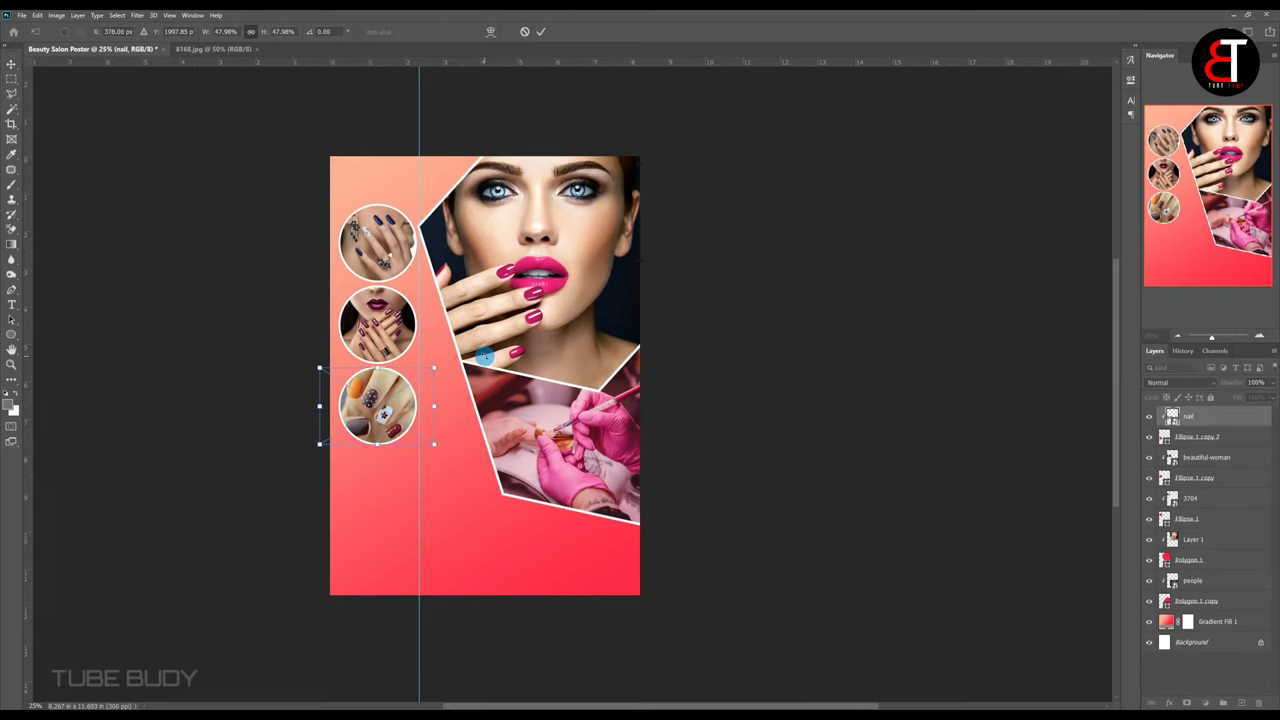
key("Return")
key("ctrl+t")
key("Return")
Scale all three circles and their photos together to about 103.91%, then select the nail photo layer.
scroll(480, 380, "down", 1)
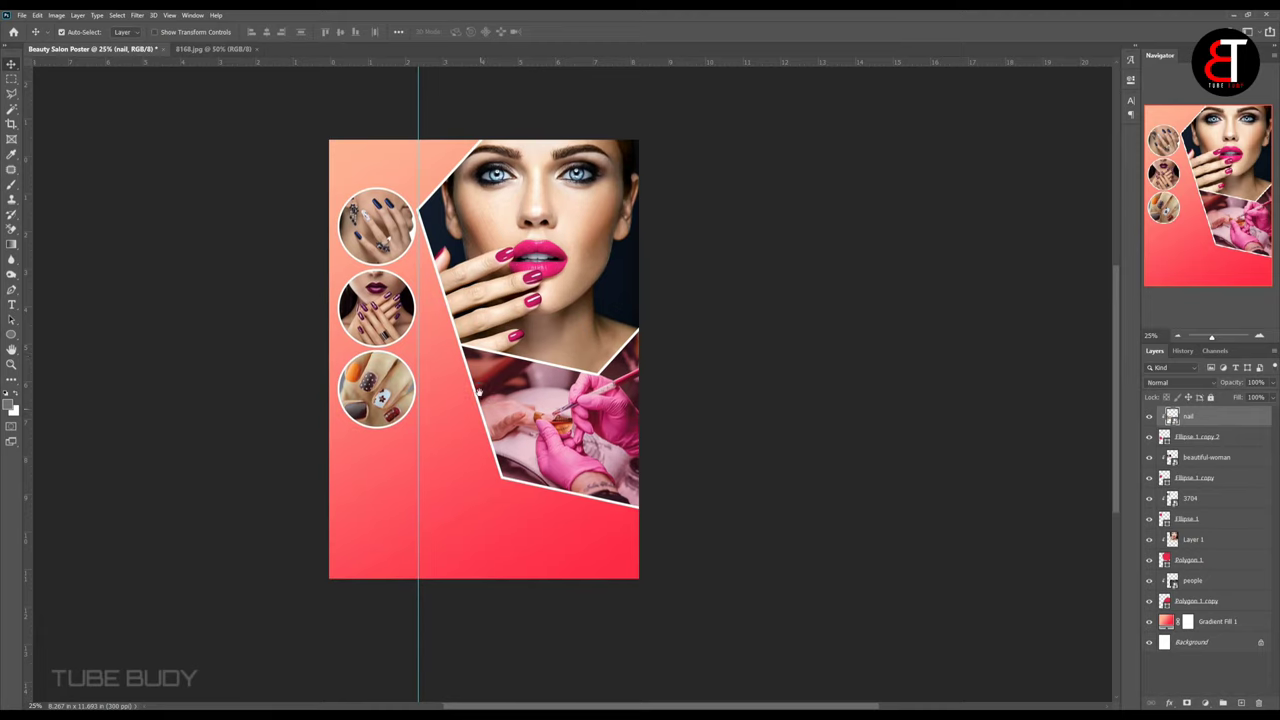
left_click(1200, 437, "ctrl")
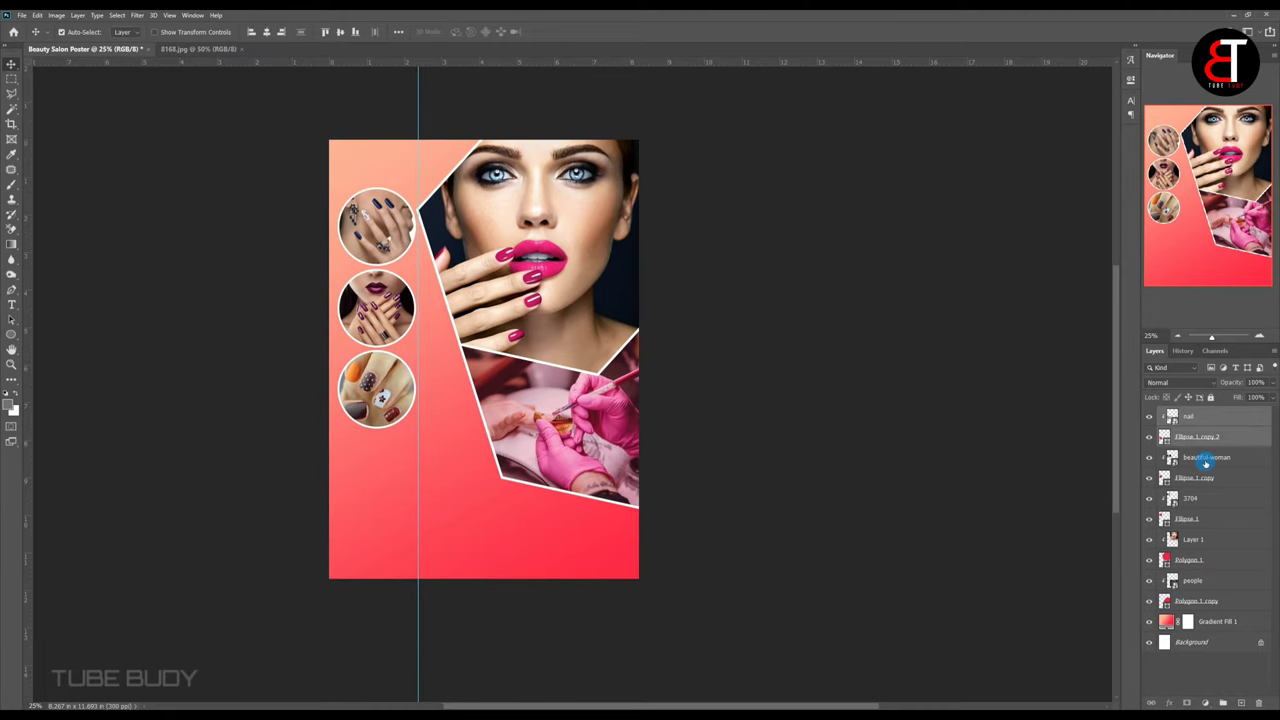
left_click(1205, 457, "ctrl")
left_click(1200, 478, "ctrl")
left_click(1195, 498, "ctrl")
left_click(1195, 518, "ctrl")
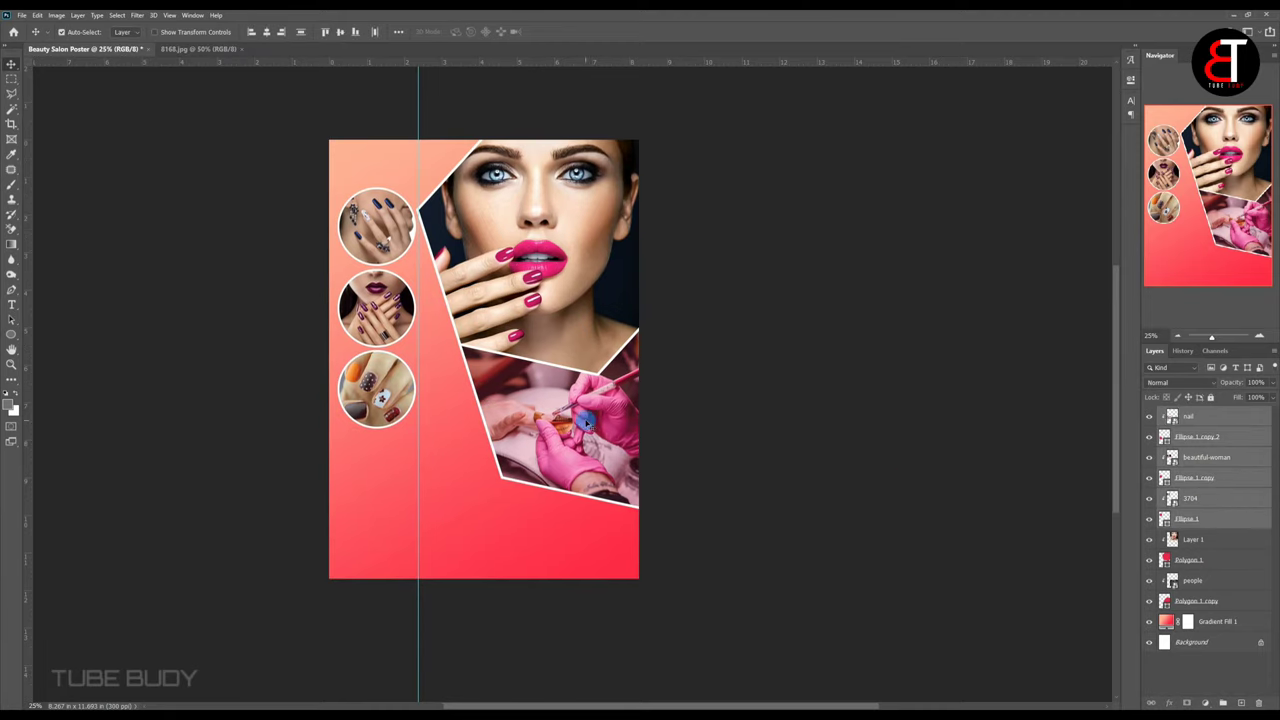
key("ctrl+t")
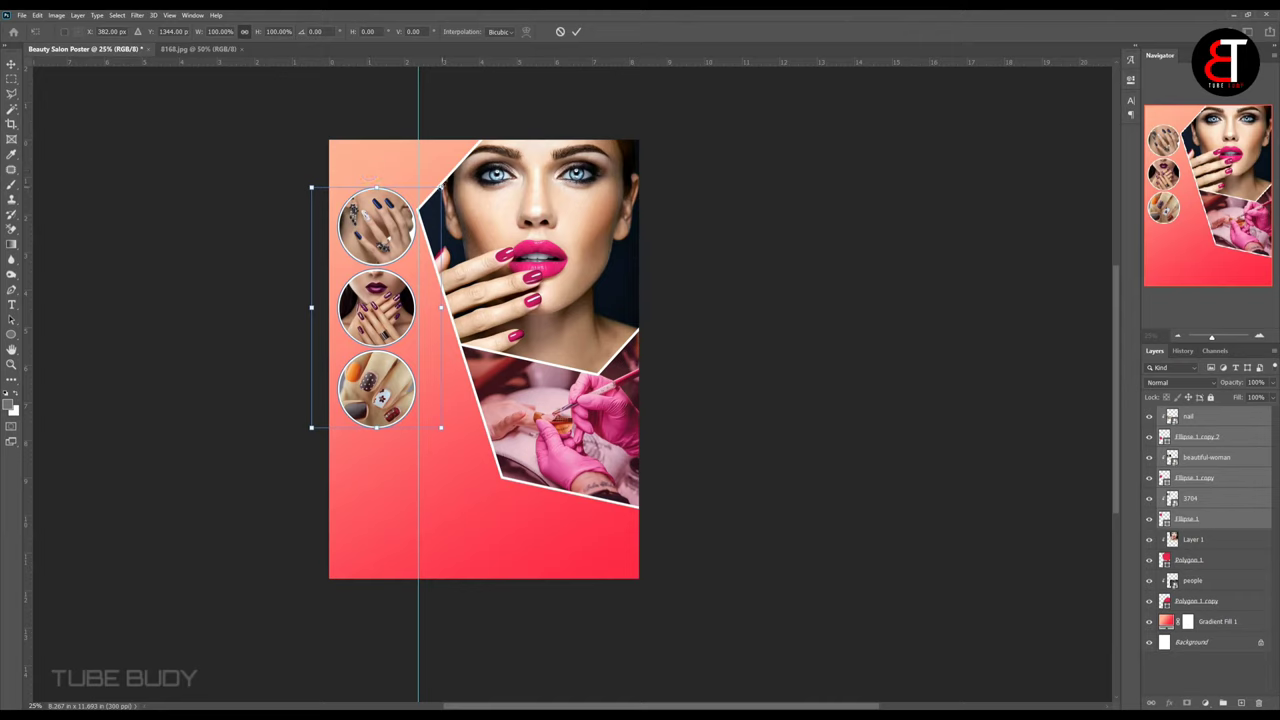
left_click_drag(311, 307, 307, 307)
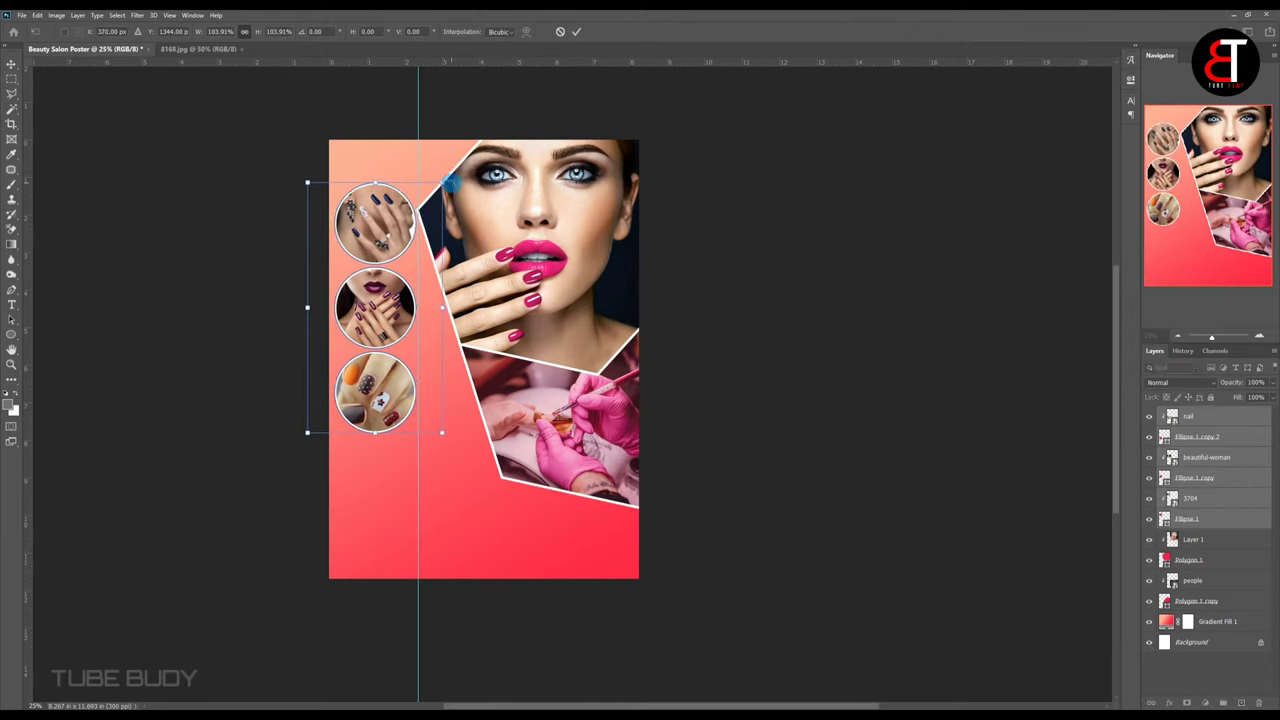
key("Return")
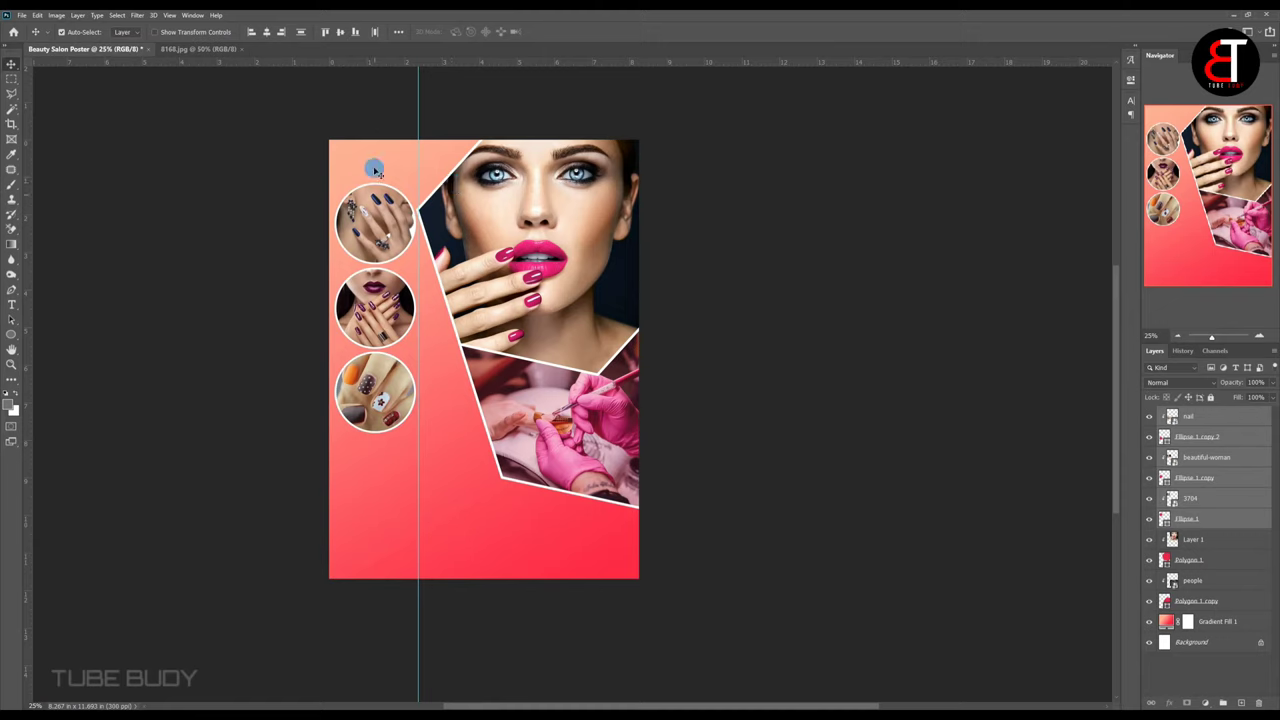
left_click(1209, 418)
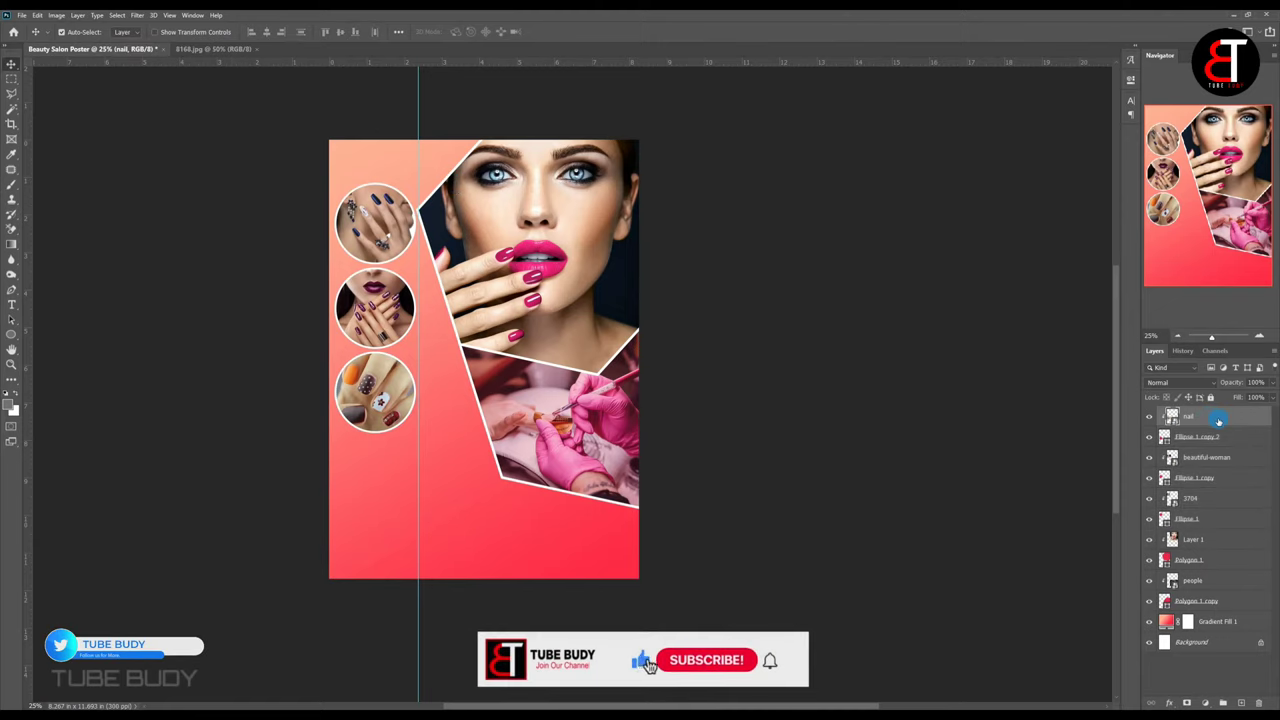
Place the pink nail polish bottle image, enlarge it and flip it horizontally.
left_click(21, 15)
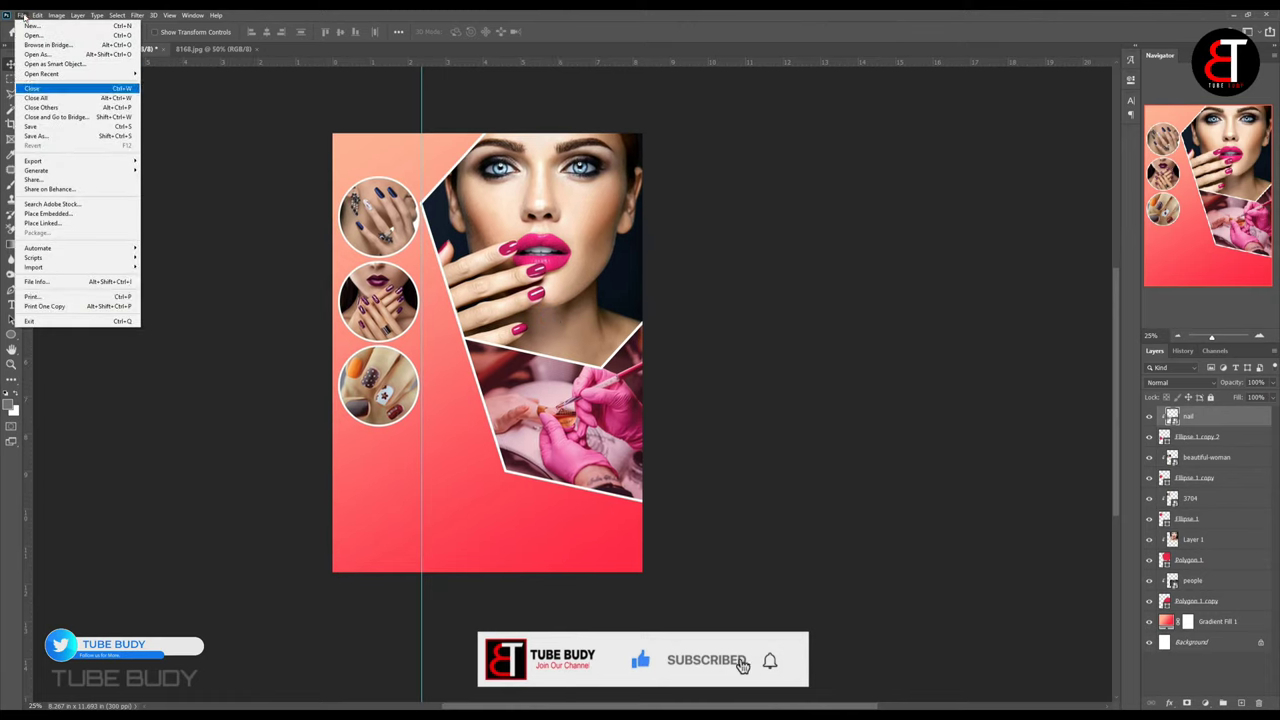
left_click(90, 214)
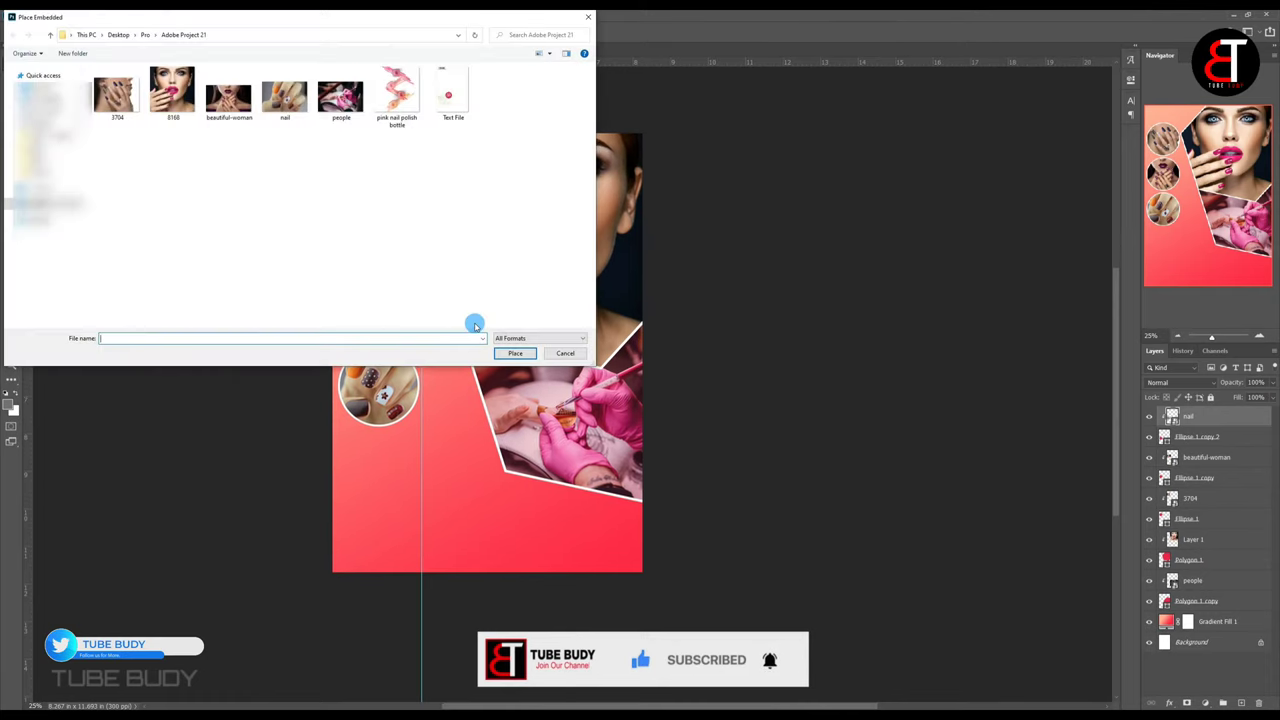
left_click(398, 100)
left_click(515, 353)
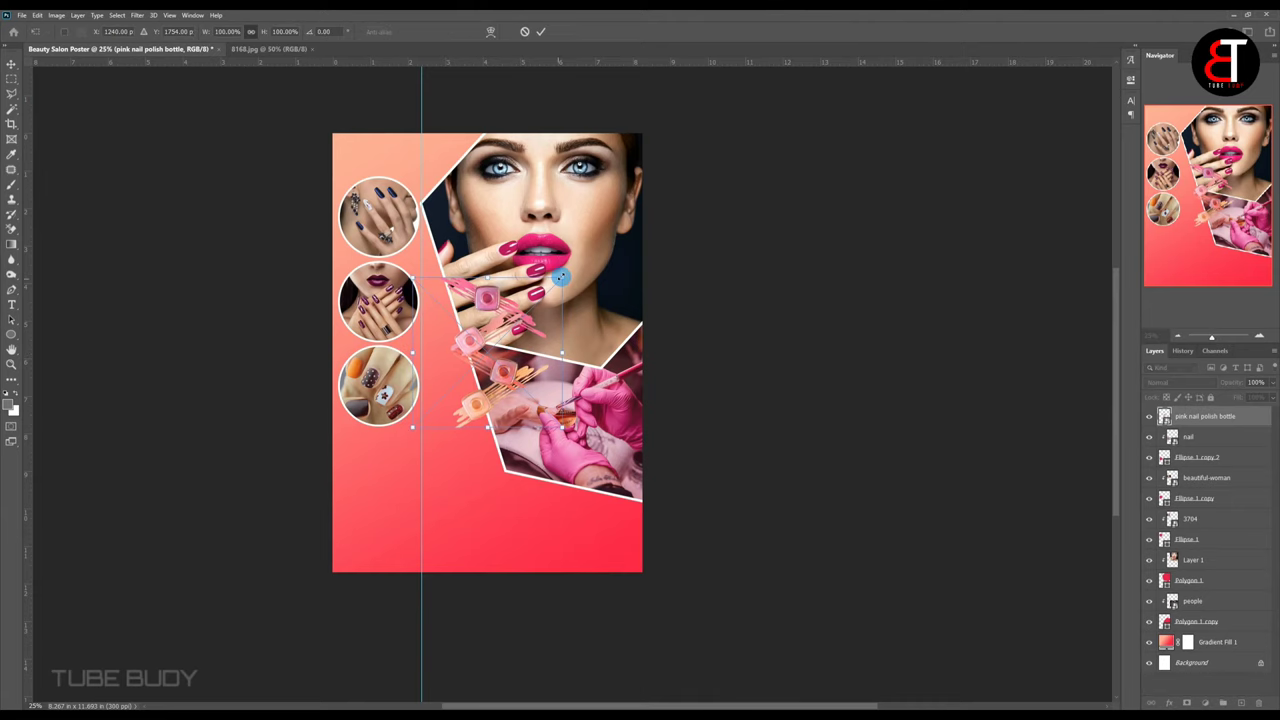
left_click_drag(563, 278, 634, 205)
right_click(569, 328)
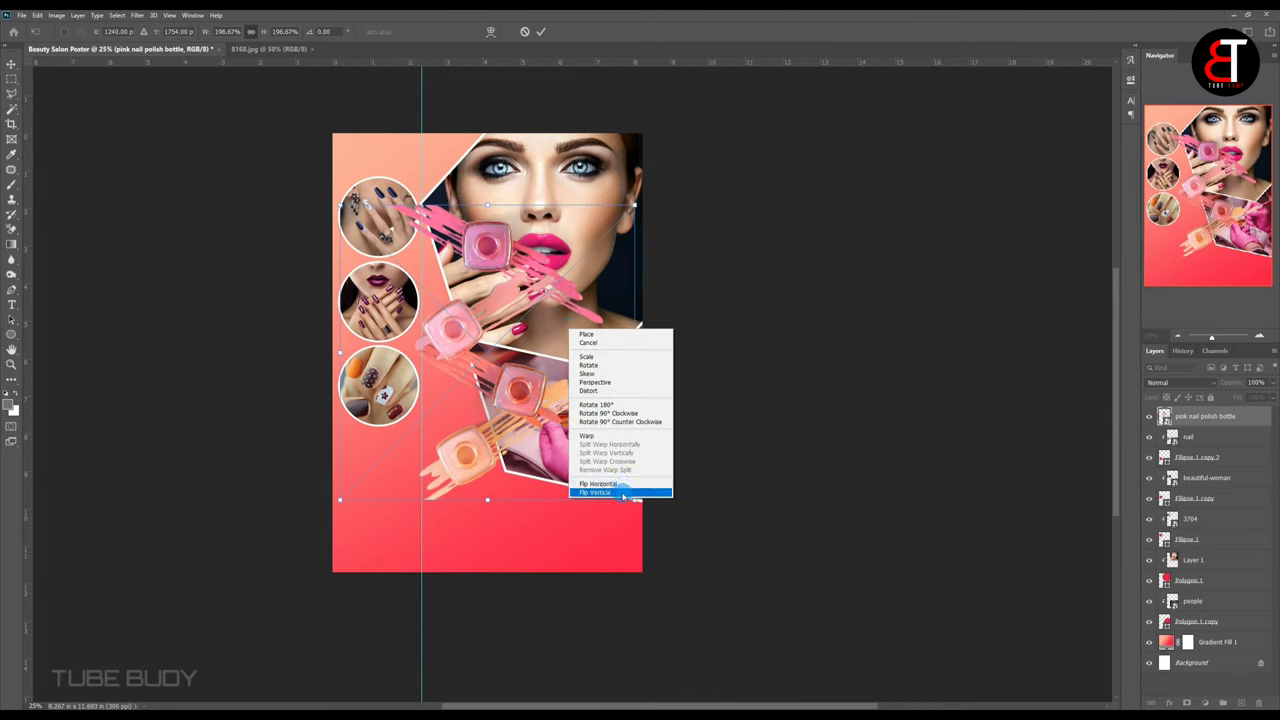
left_click(600, 484)
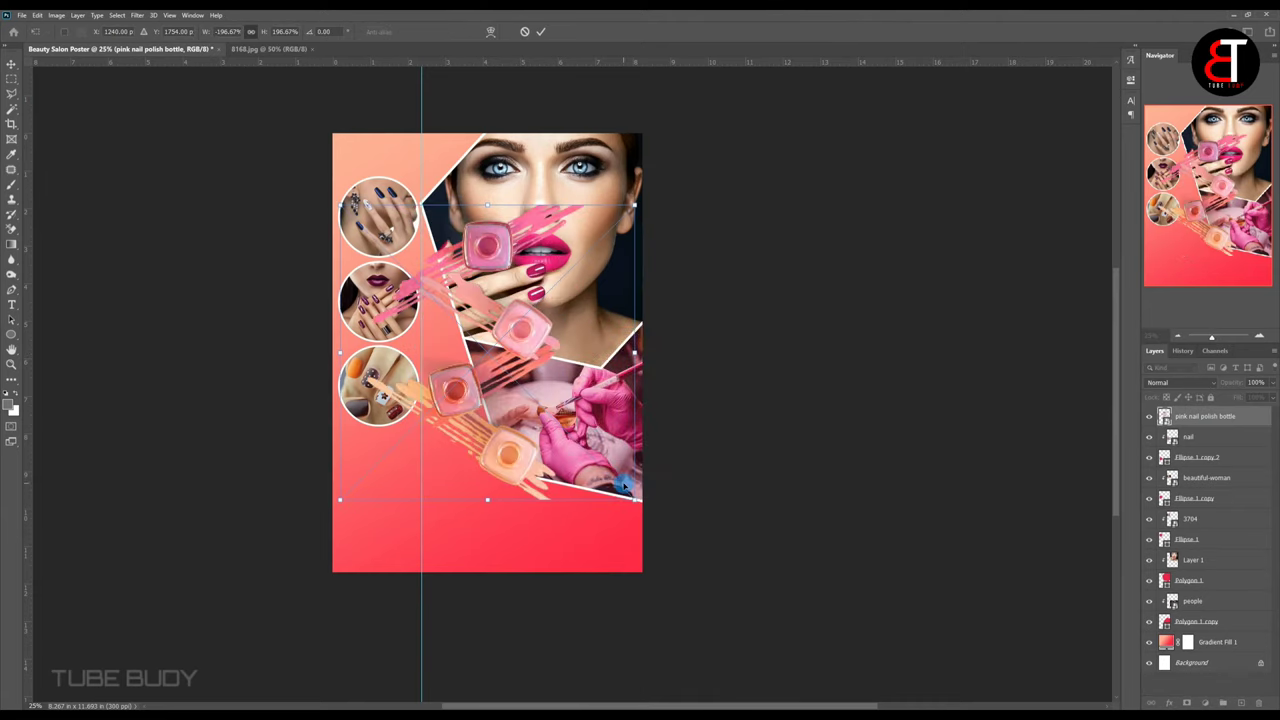
Move the bottle layer just above Gradient Fill 1 and scale it to about 301%.
left_click_drag(565, 223, 568, 209)
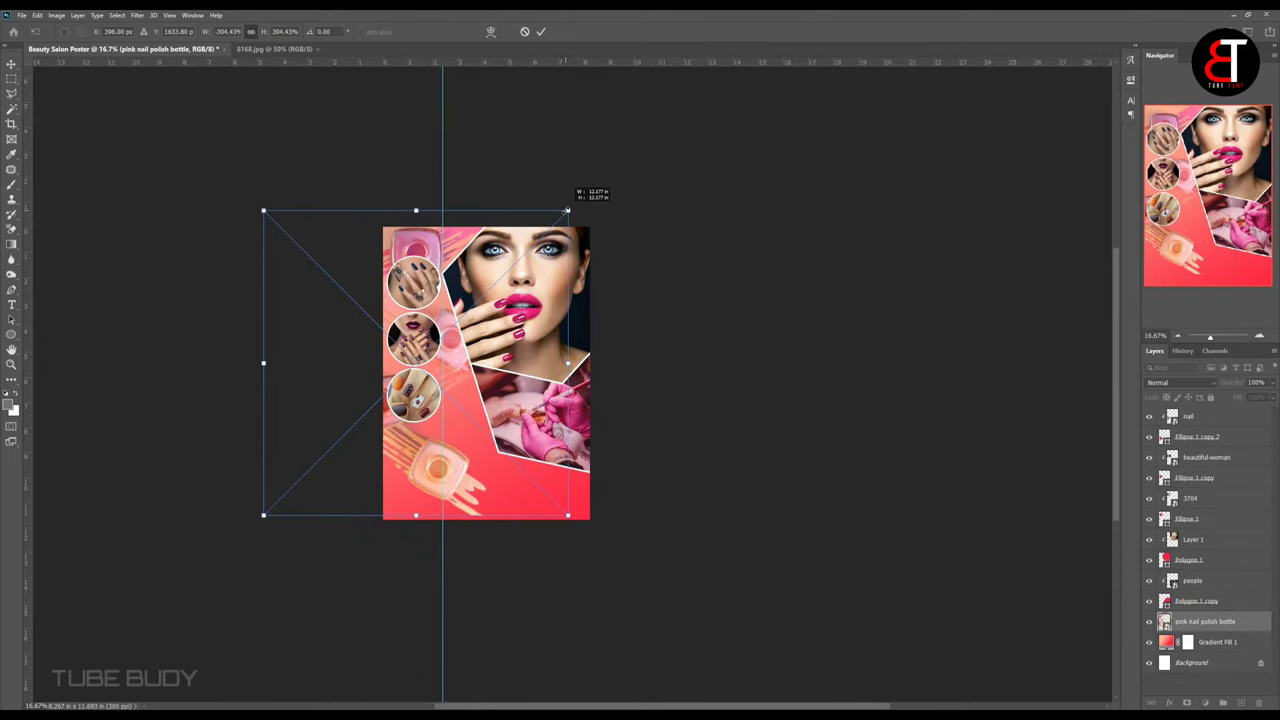
left_click_drag(497, 317, 493, 324)
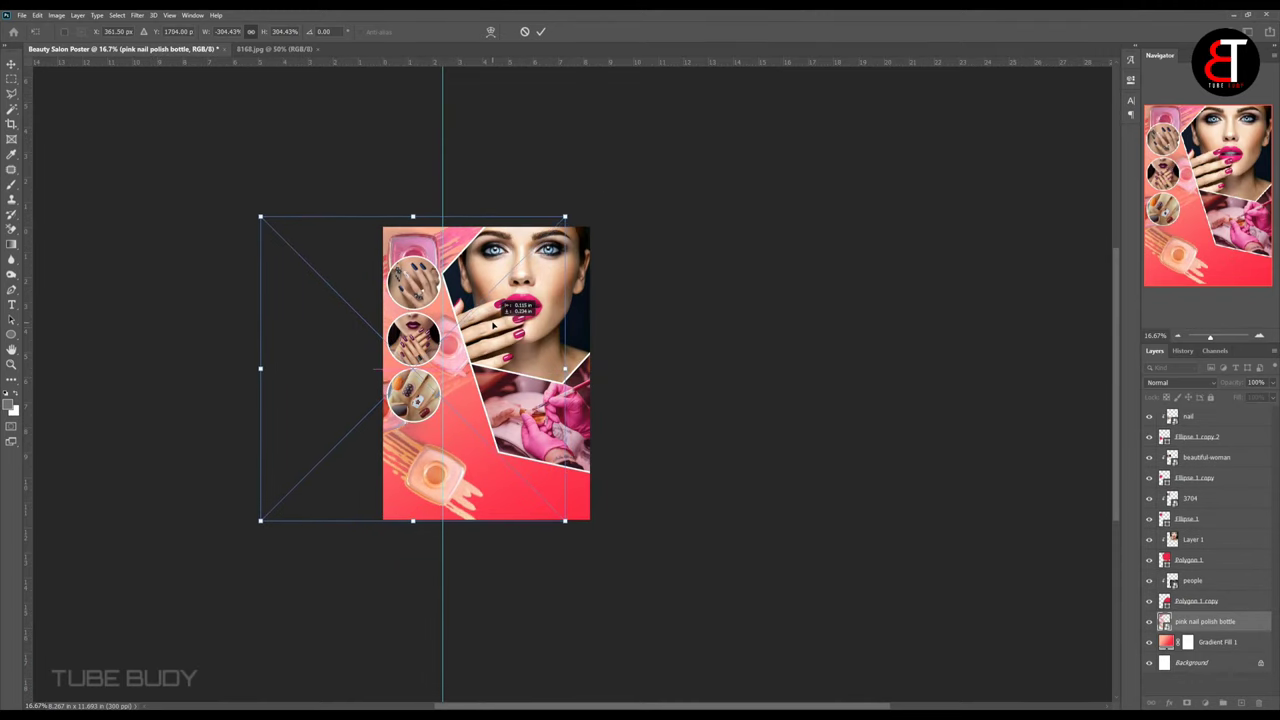
left_click_drag(566, 215, 563, 218)
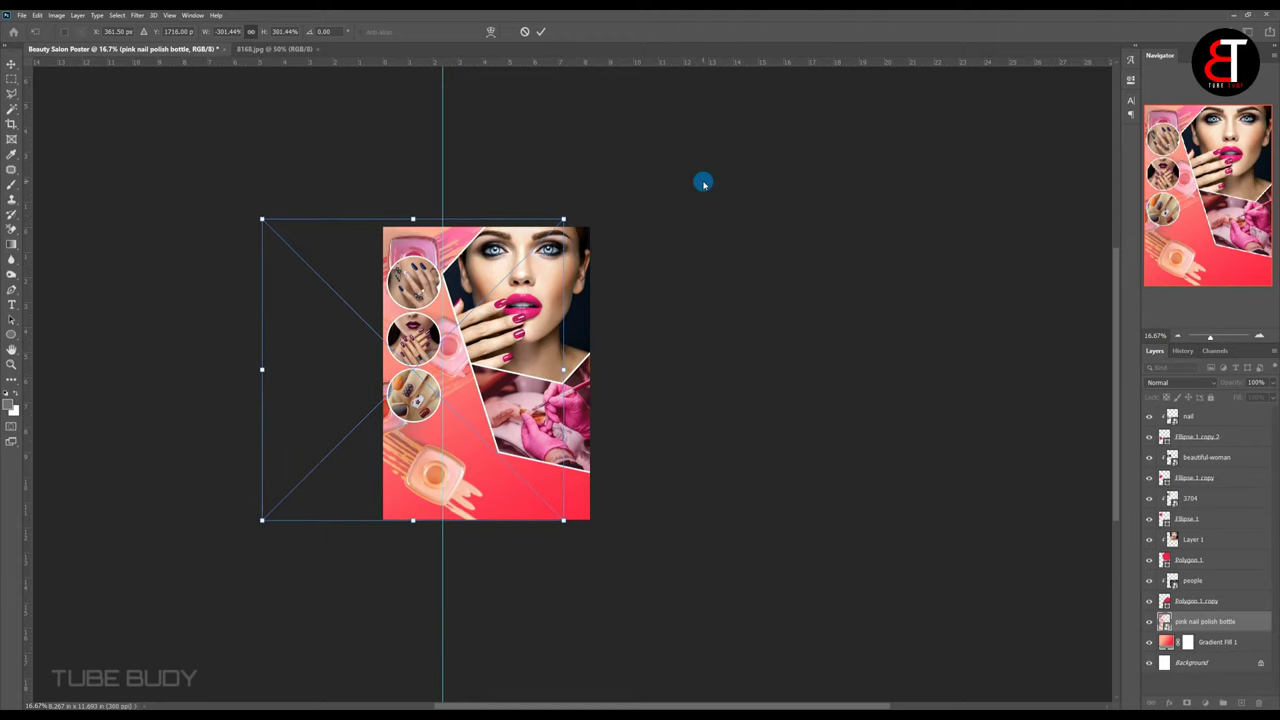
key("Return")
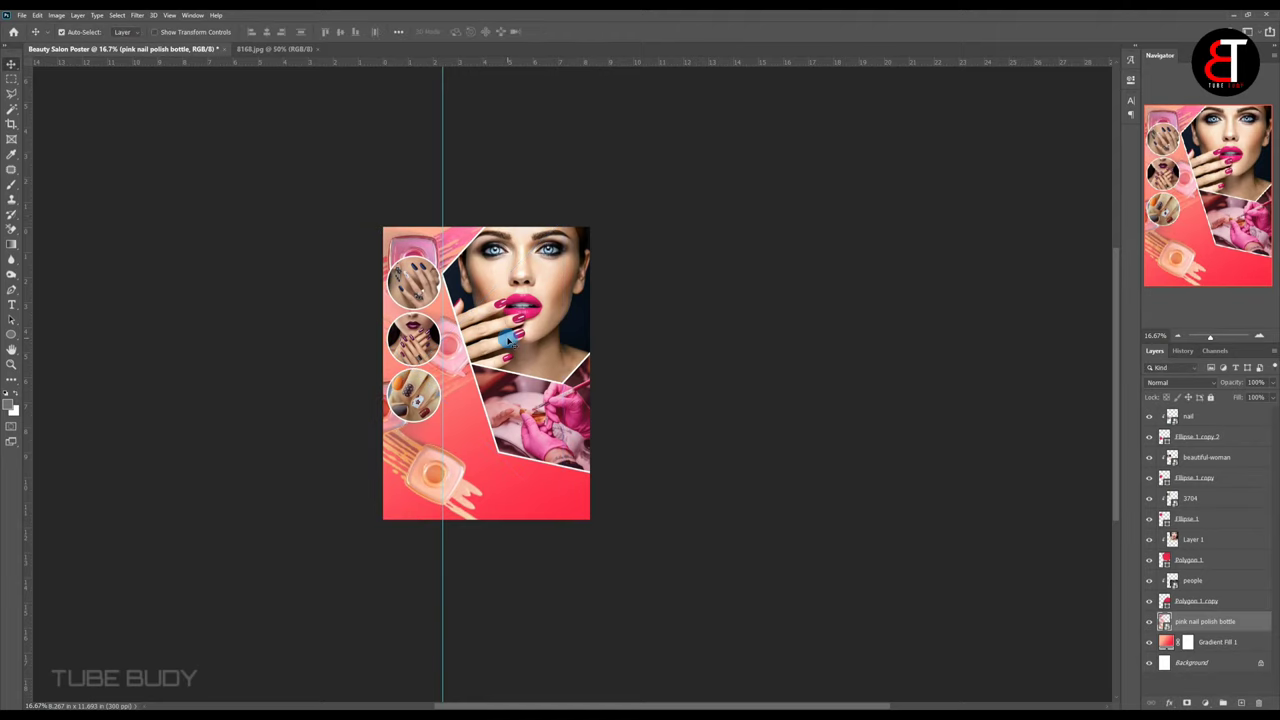
key("ctrl+t")
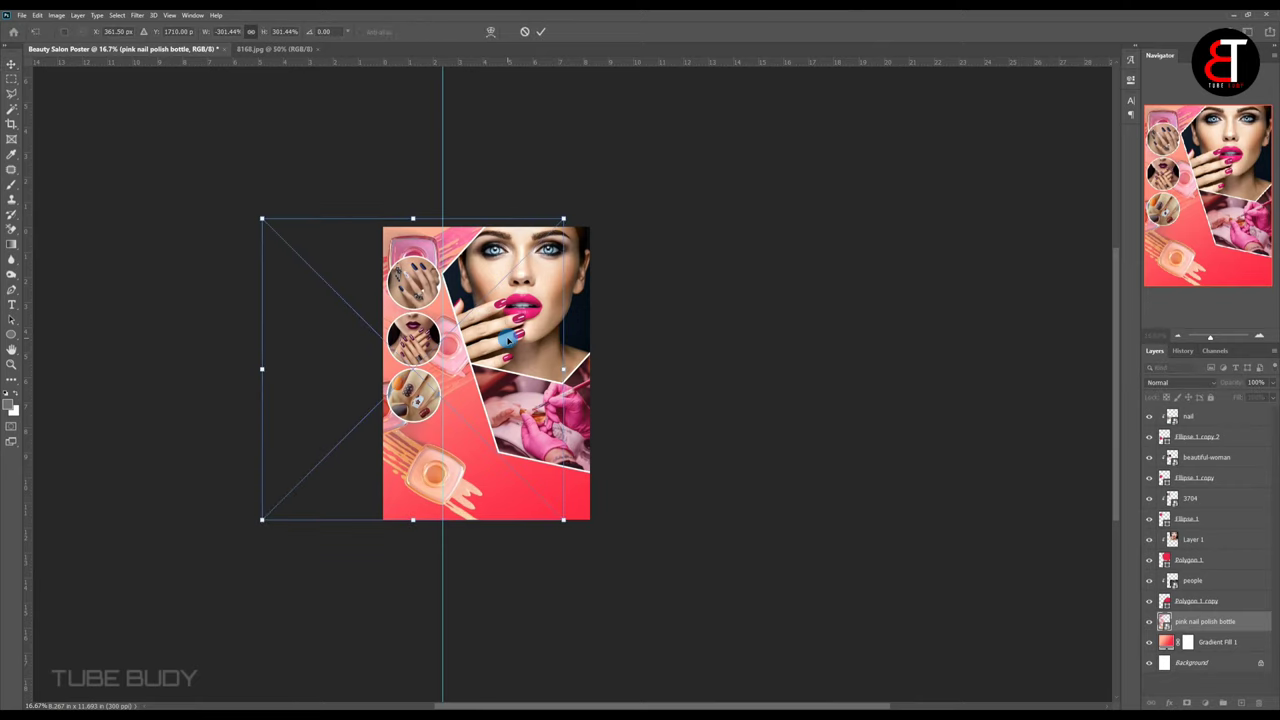
key("Return")
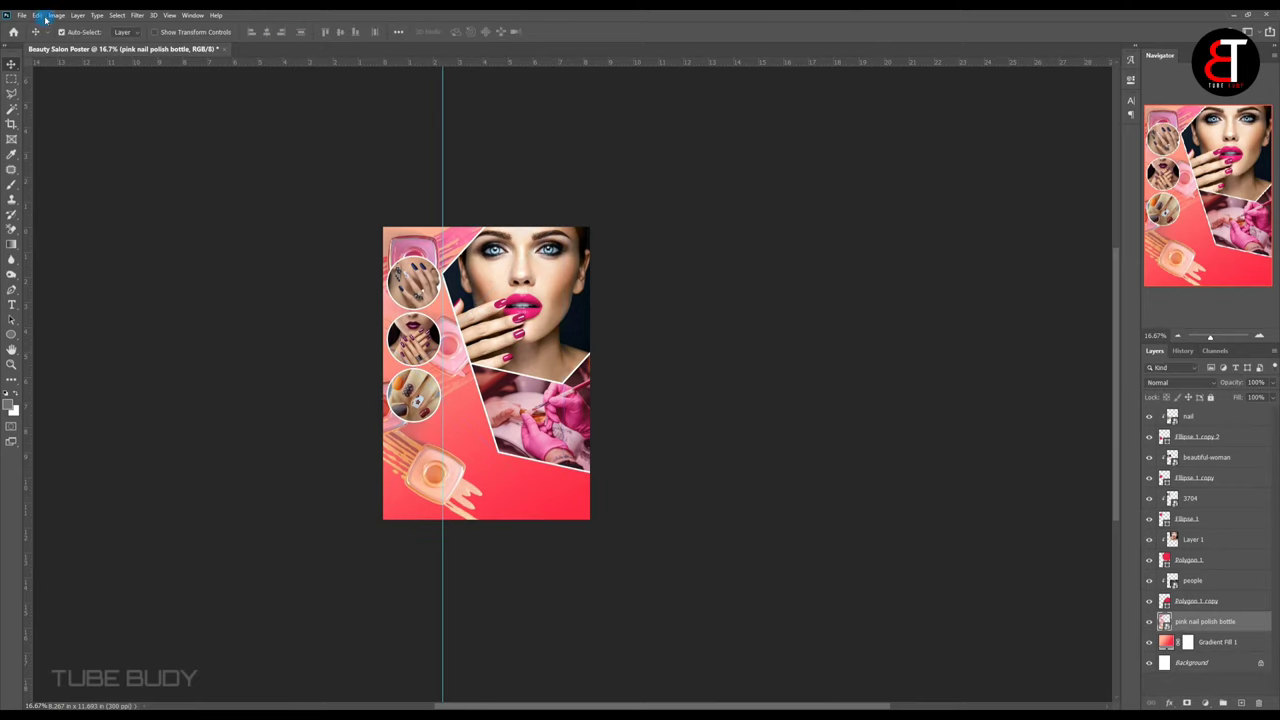
Open Text File.psd and copy its Logo & Tagline group to the top of the poster.
left_click(20, 14)
left_click(40, 44)
left_click(451, 92)
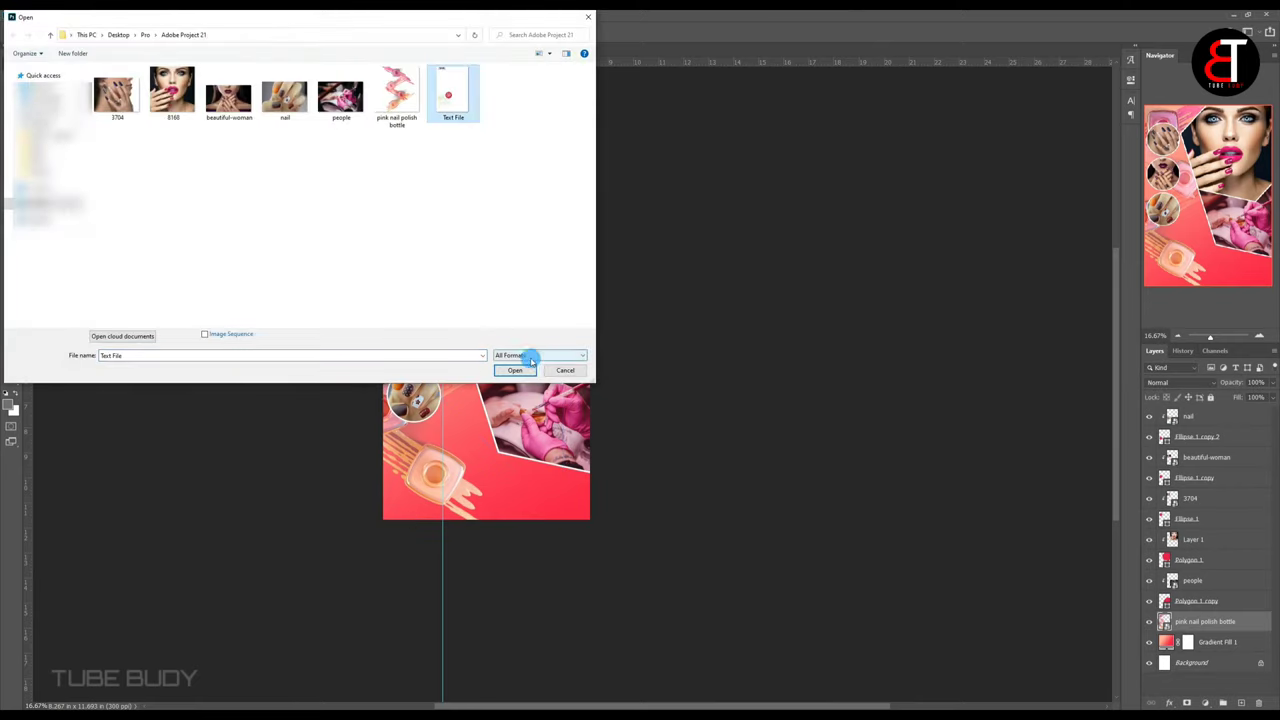
left_click(529, 365)
left_click(191, 49)
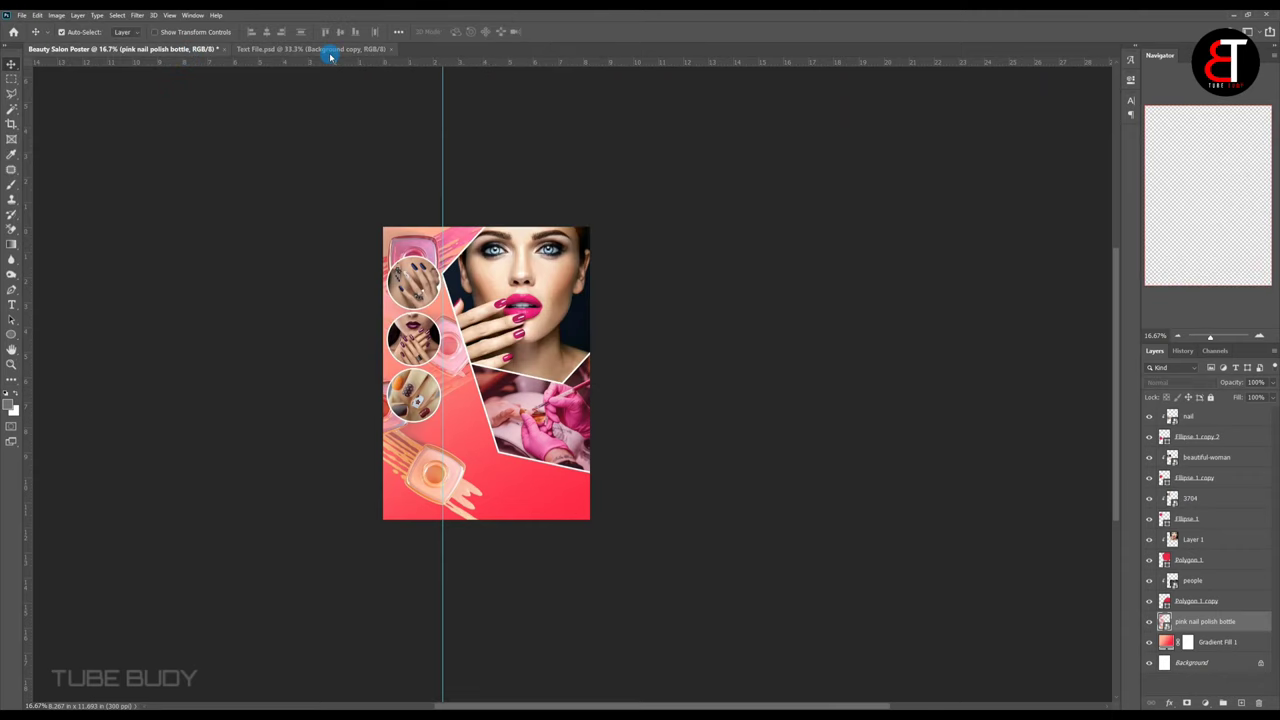
left_click(320, 48)
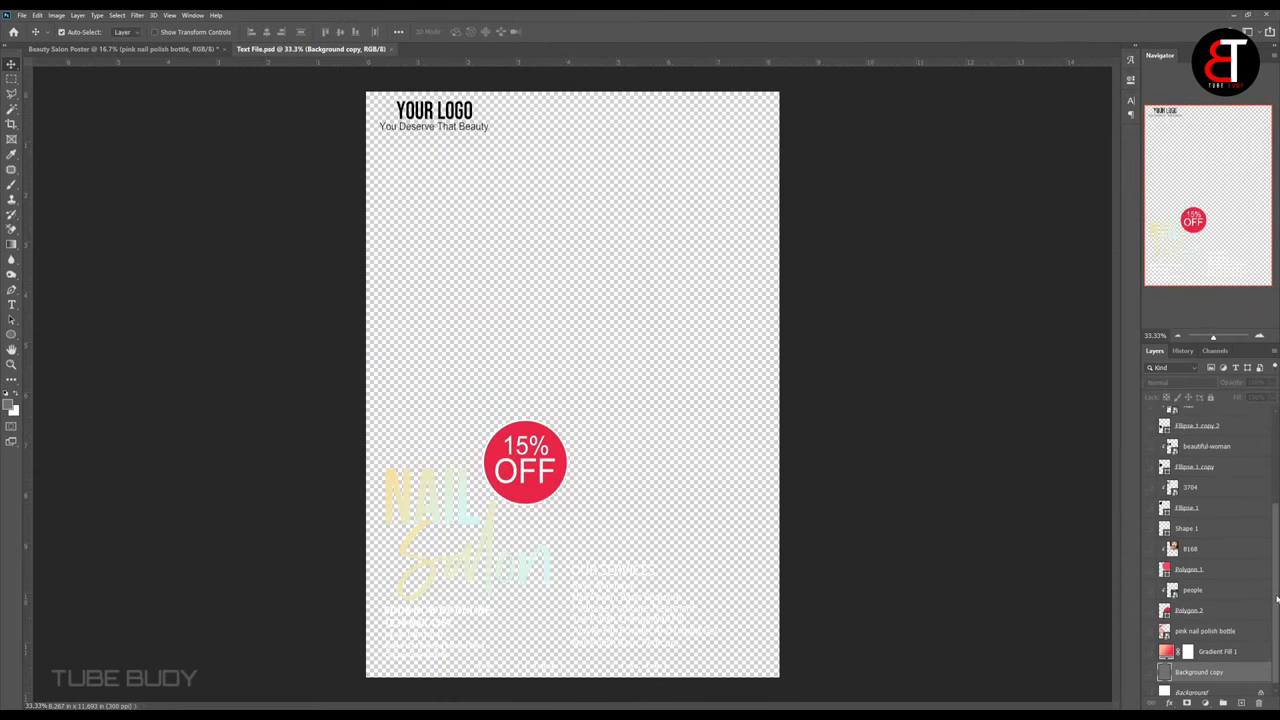
scroll(1184, 462, "up", 3)
left_click(1184, 460)
left_click_drag(177, 37, 415, 241)
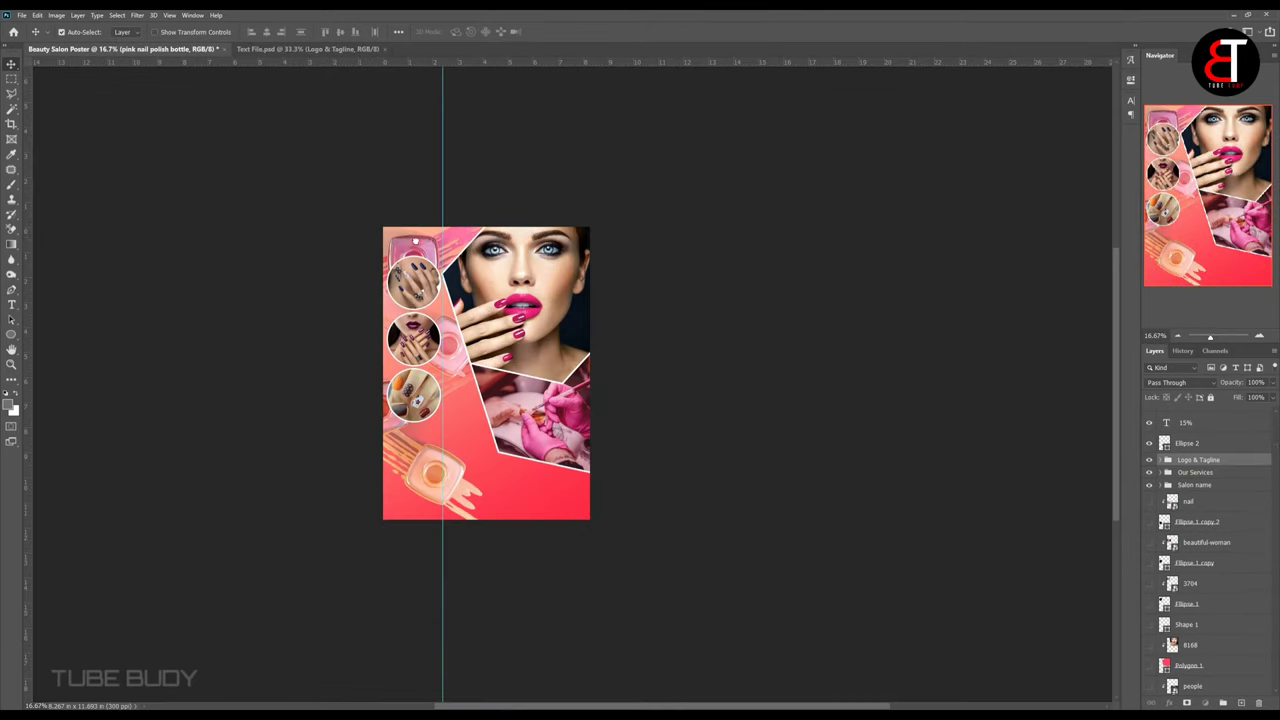
left_click_drag(1252, 626, 1226, 414)
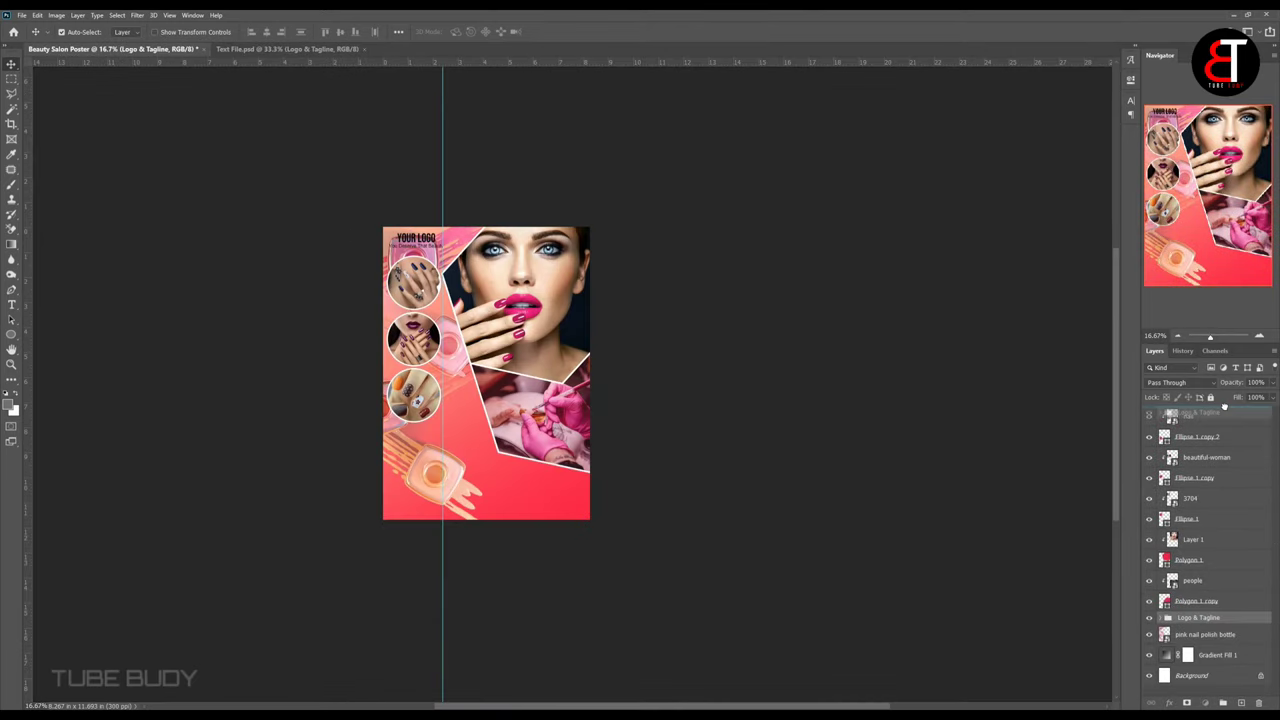
Fade the nail polish bottles to 30% opacity and adjust the logo's size and position.
key("ctrl+plus")
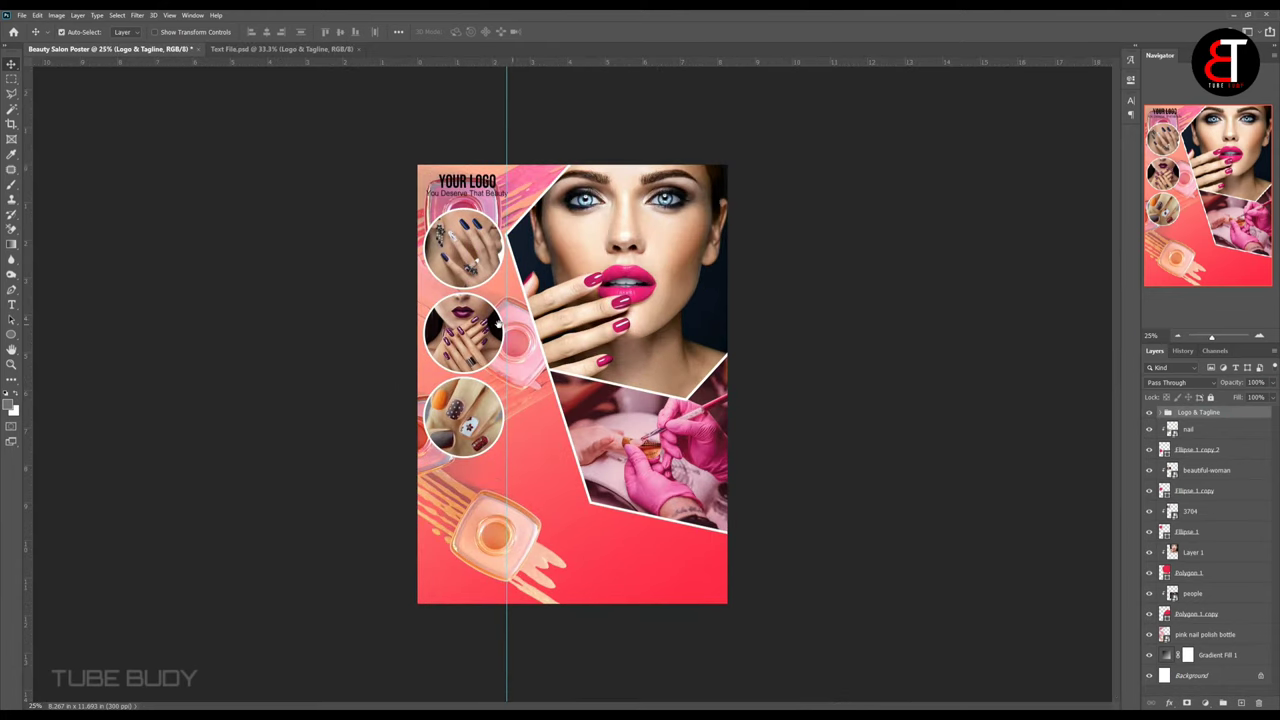
left_click(1183, 635)
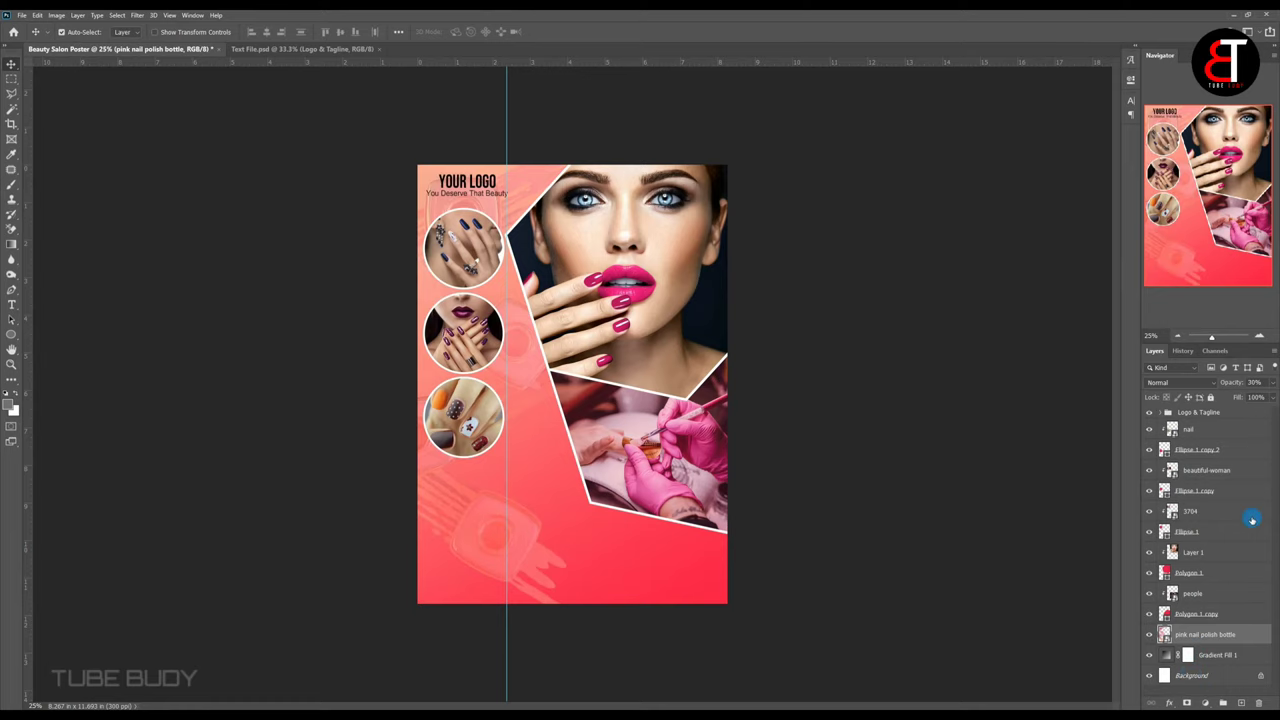
left_click(1190, 414)
key("ctrl+plus")
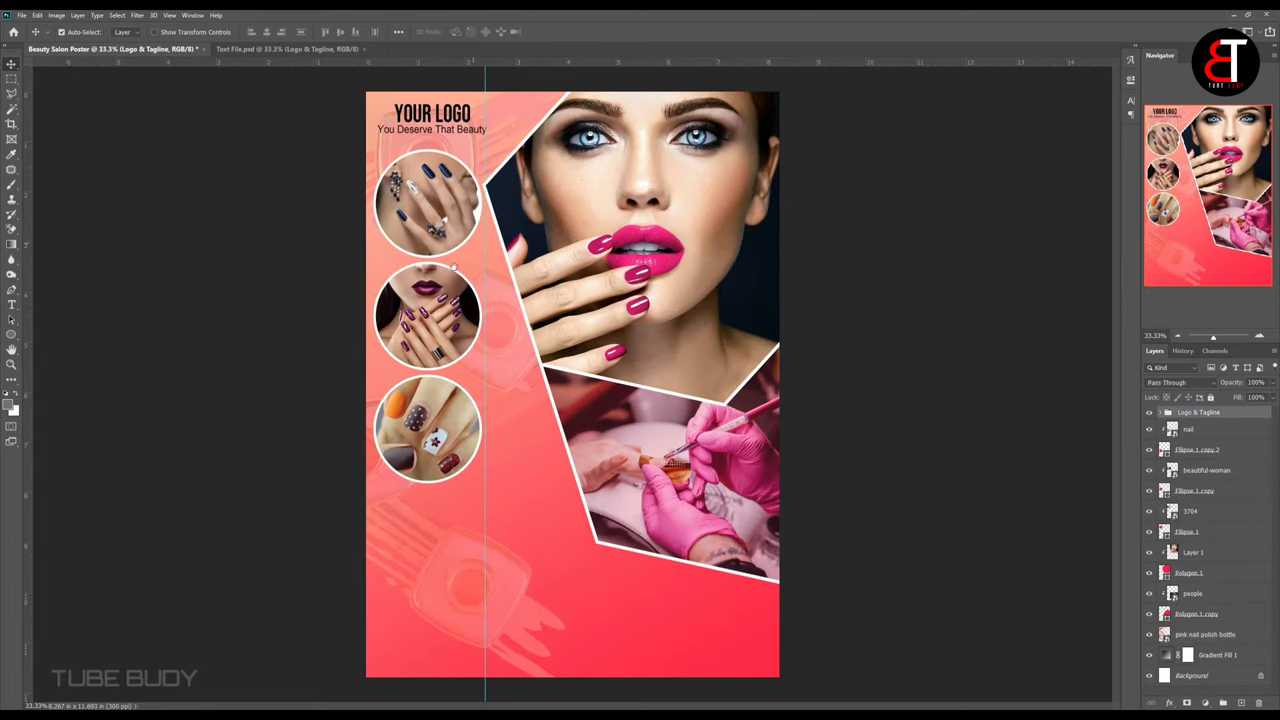
key("ctrl+t")
key("Return")
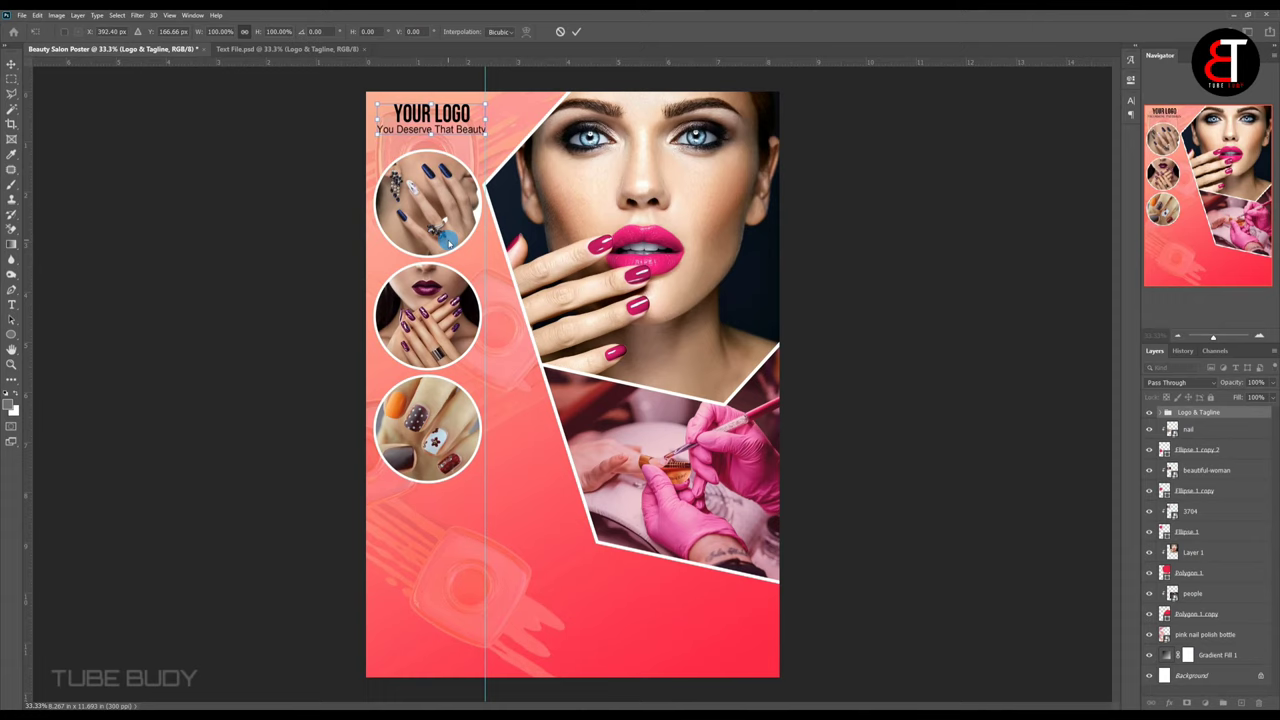
key("ctrl+t")
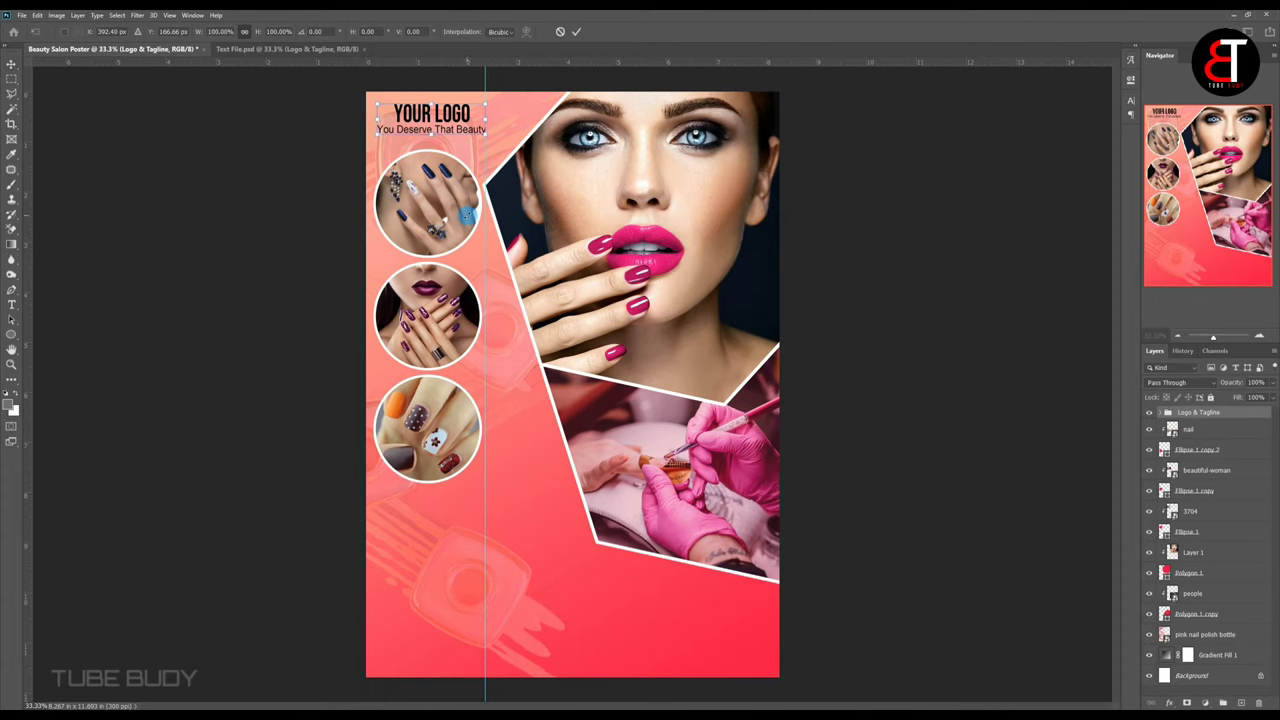
key("ctrl+minus")
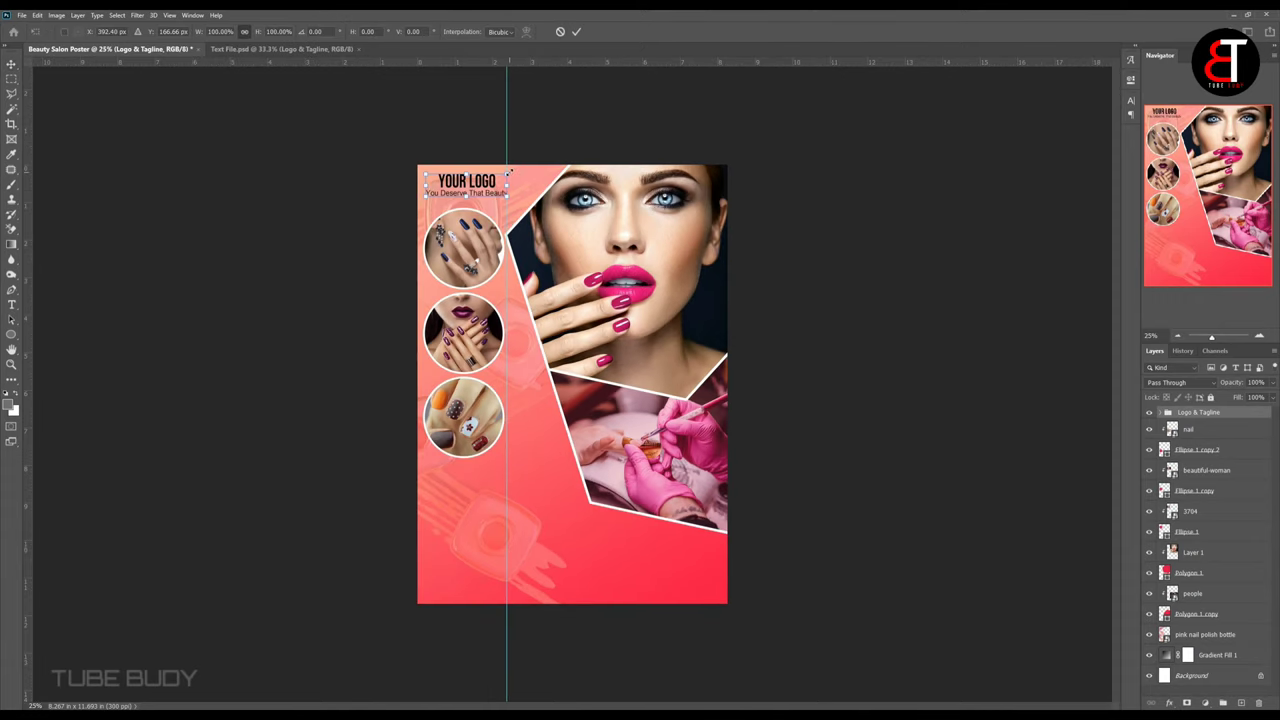
key("Return")
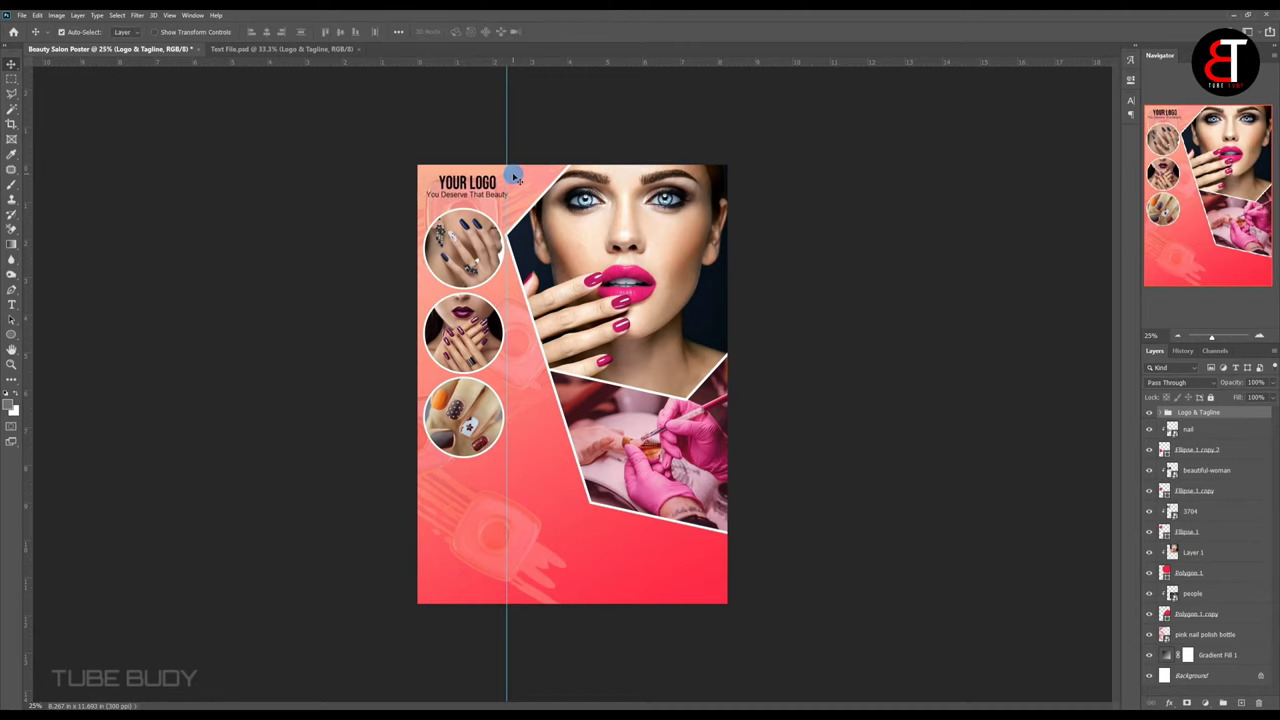
Copy the Salon name group from Text File onto the poster's lower left.
left_click(270, 49)
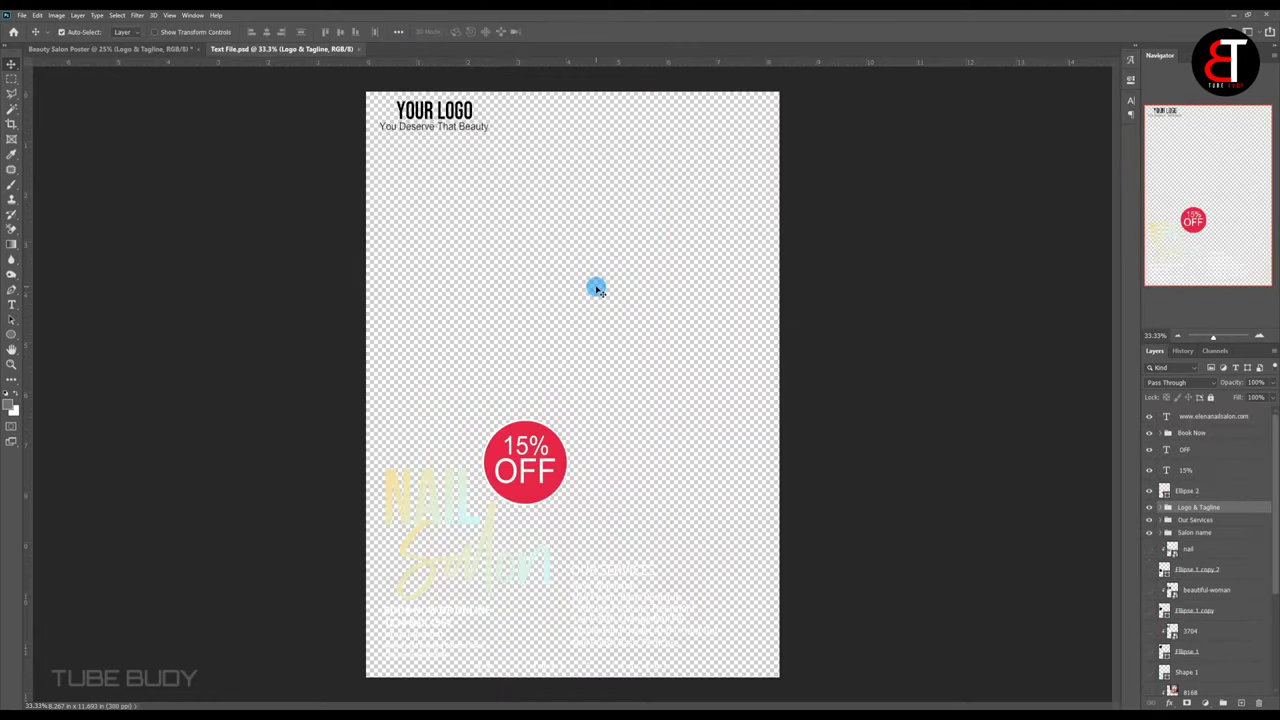
scroll(1200, 500, "down", 1)
left_click(1198, 497)
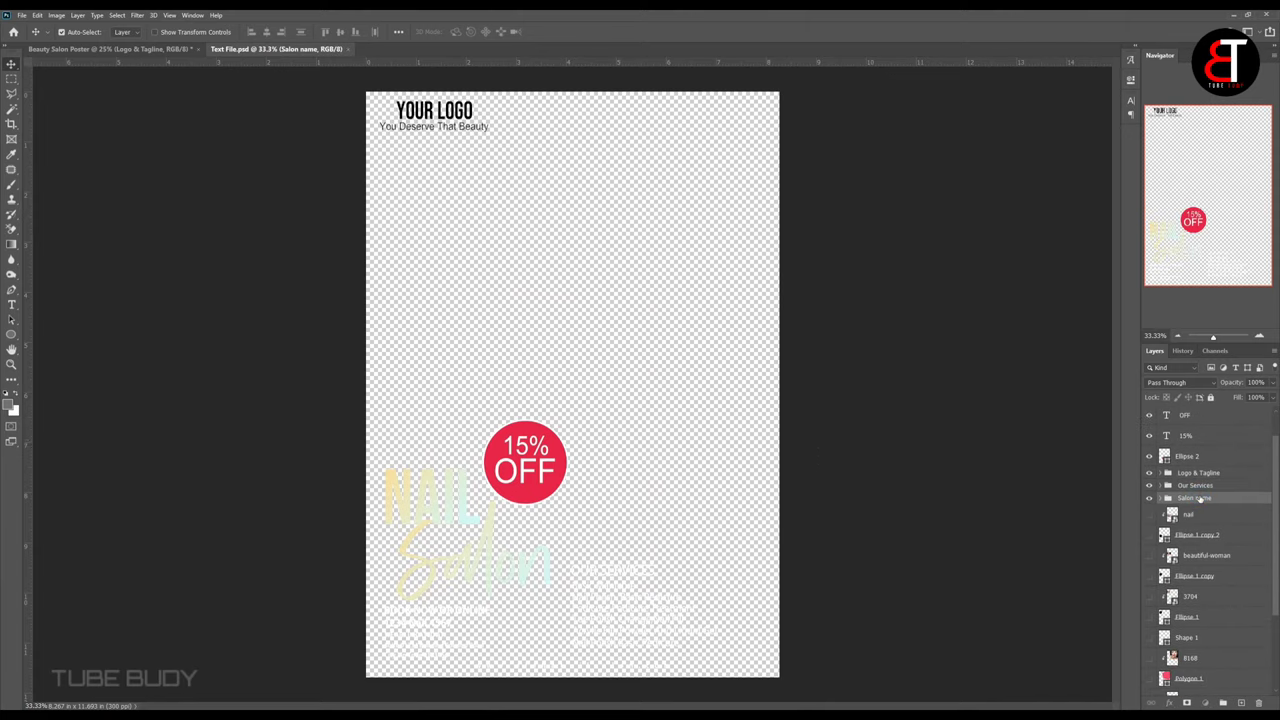
left_click_drag(1187, 499, 476, 508)
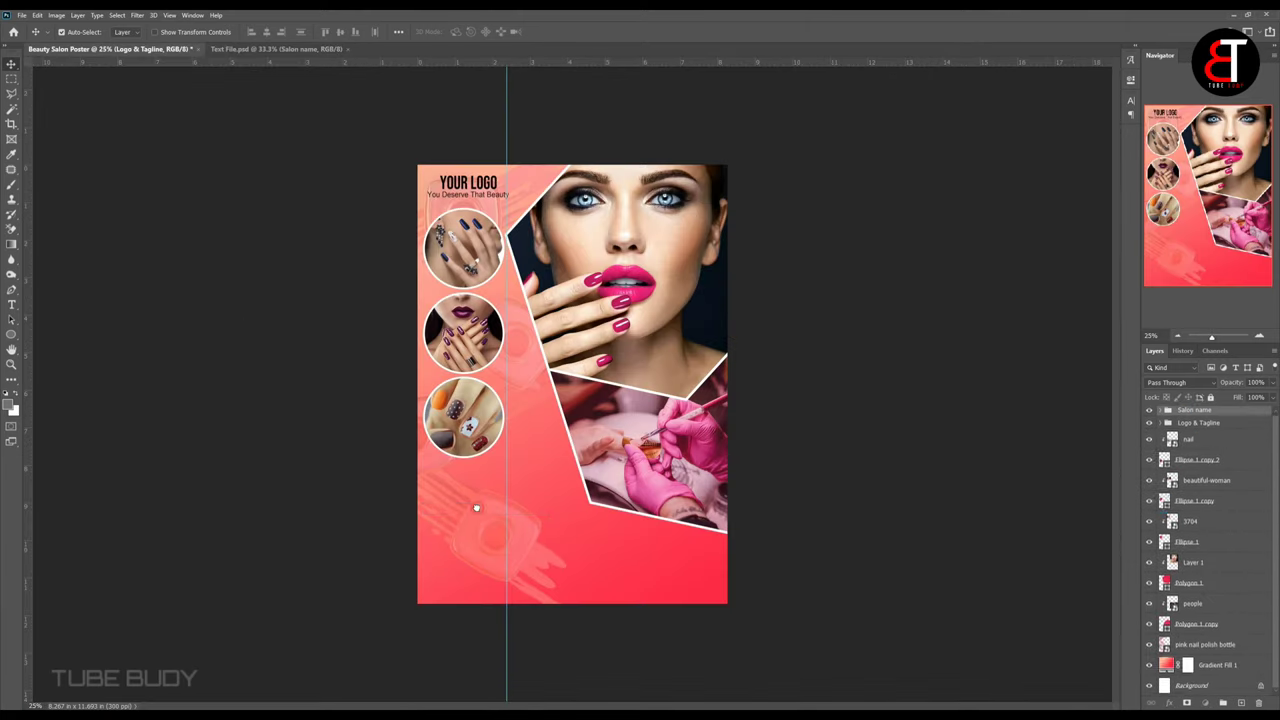
key("ctrl+t")
left_click_drag(454, 483, 485, 491)
key("Return")
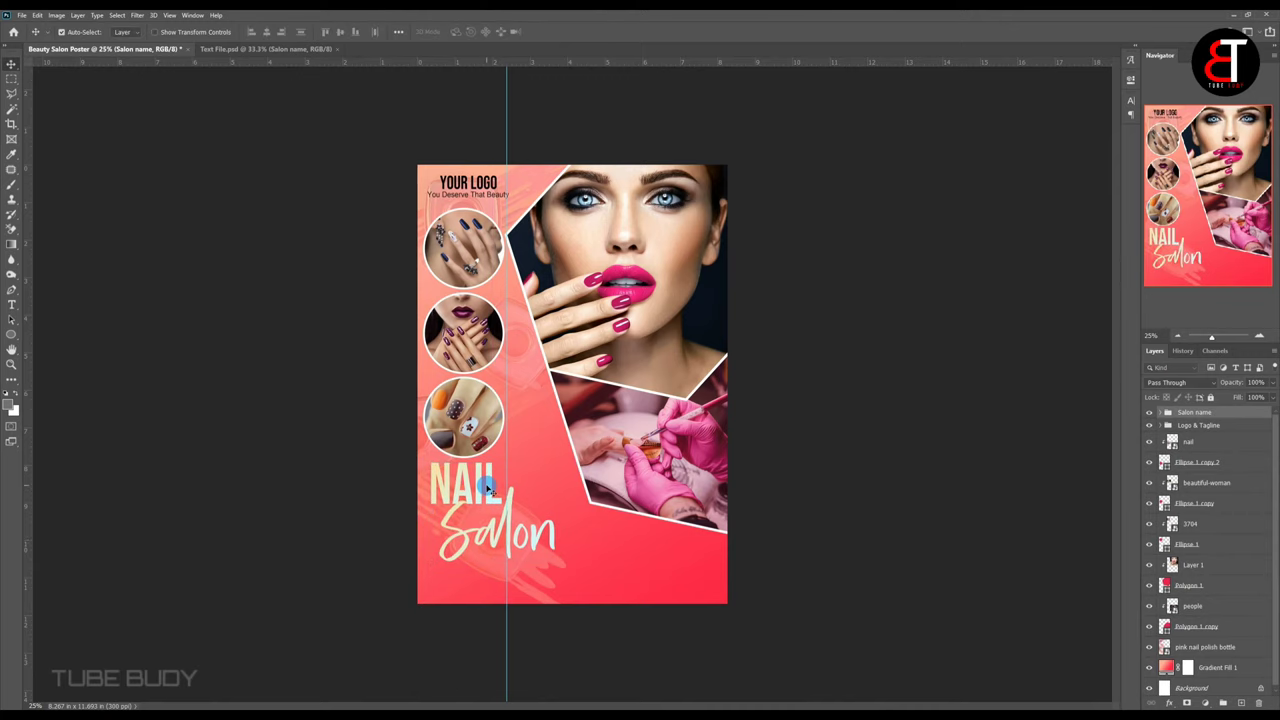
Shrink the NAIL Salon title to about 92% and return to the Text File document.
key("ctrl+plus")
key("ctrl+t")
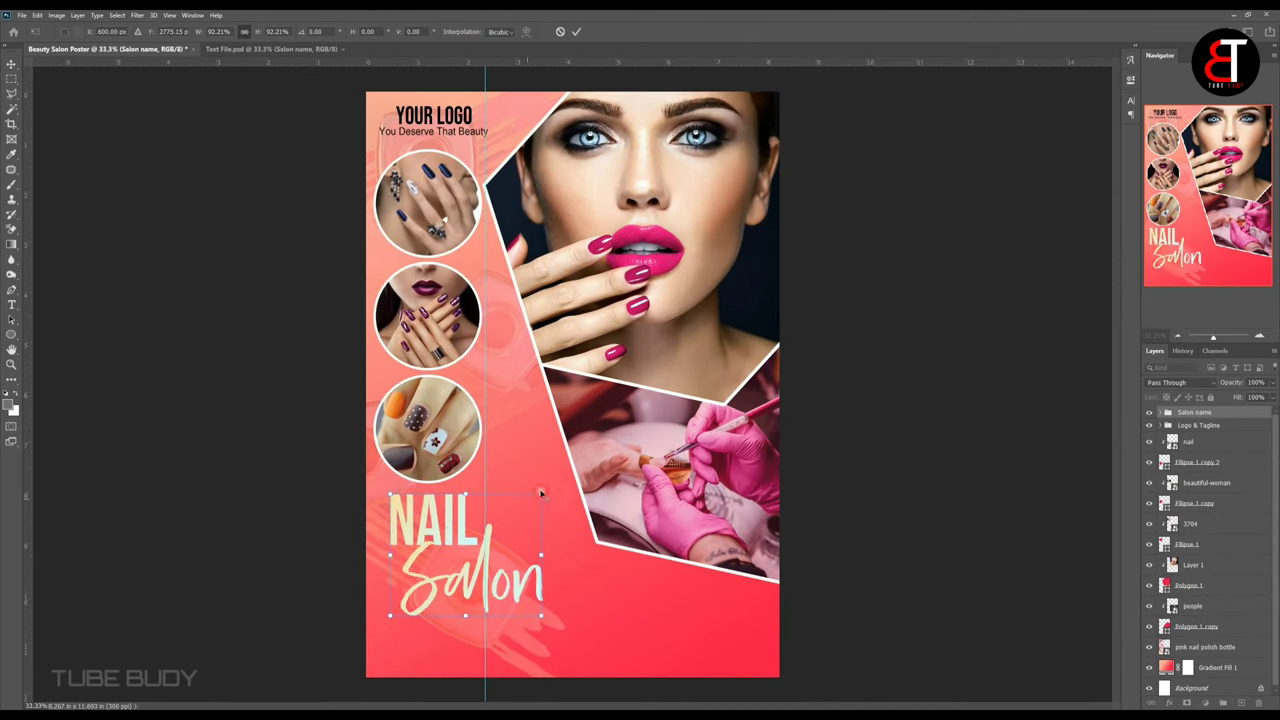
left_click_drag(540, 493, 537, 505)
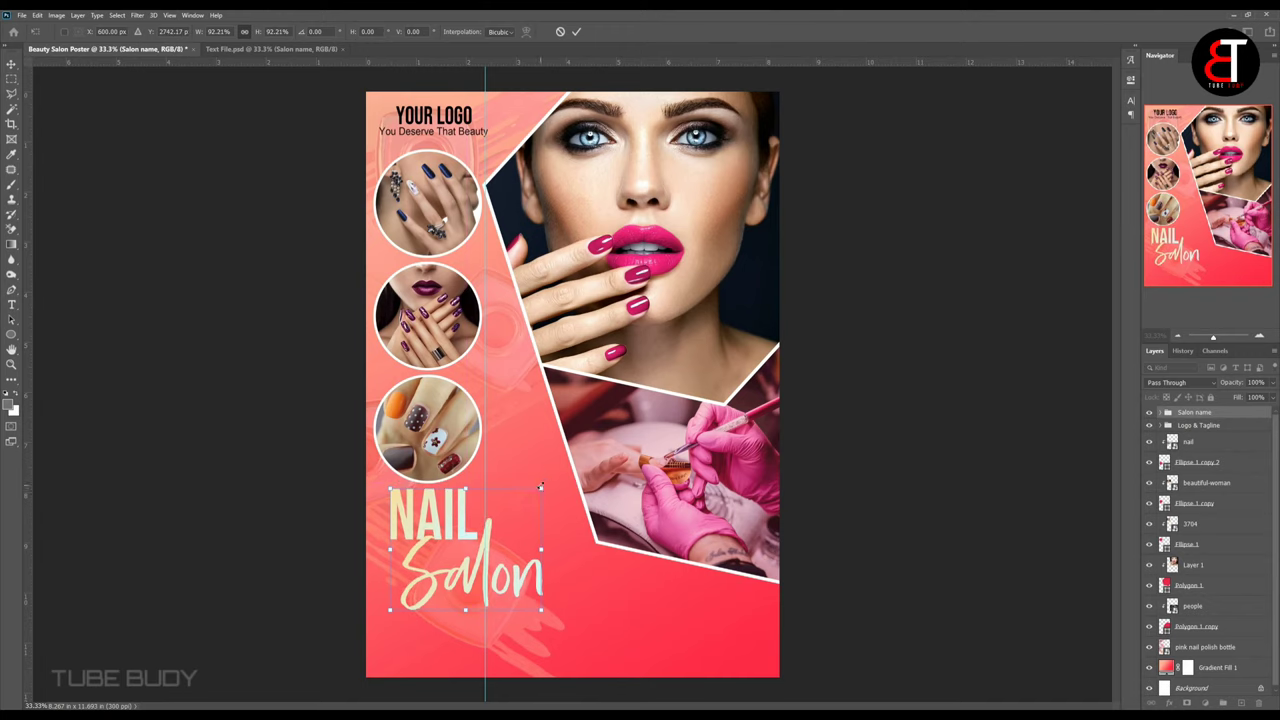
left_click_drag(465, 488, 466, 493)
key("Return")
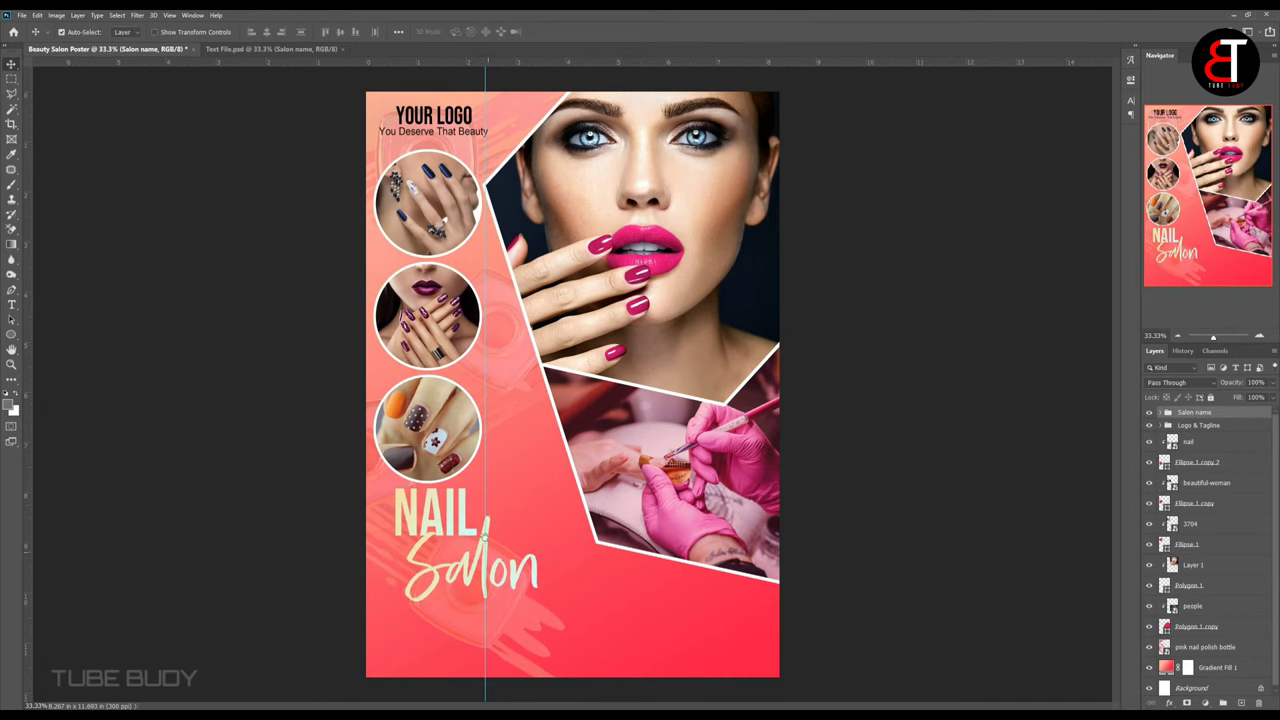
key("ctrl+plus")
left_click_drag(500, 543, 500, 486)
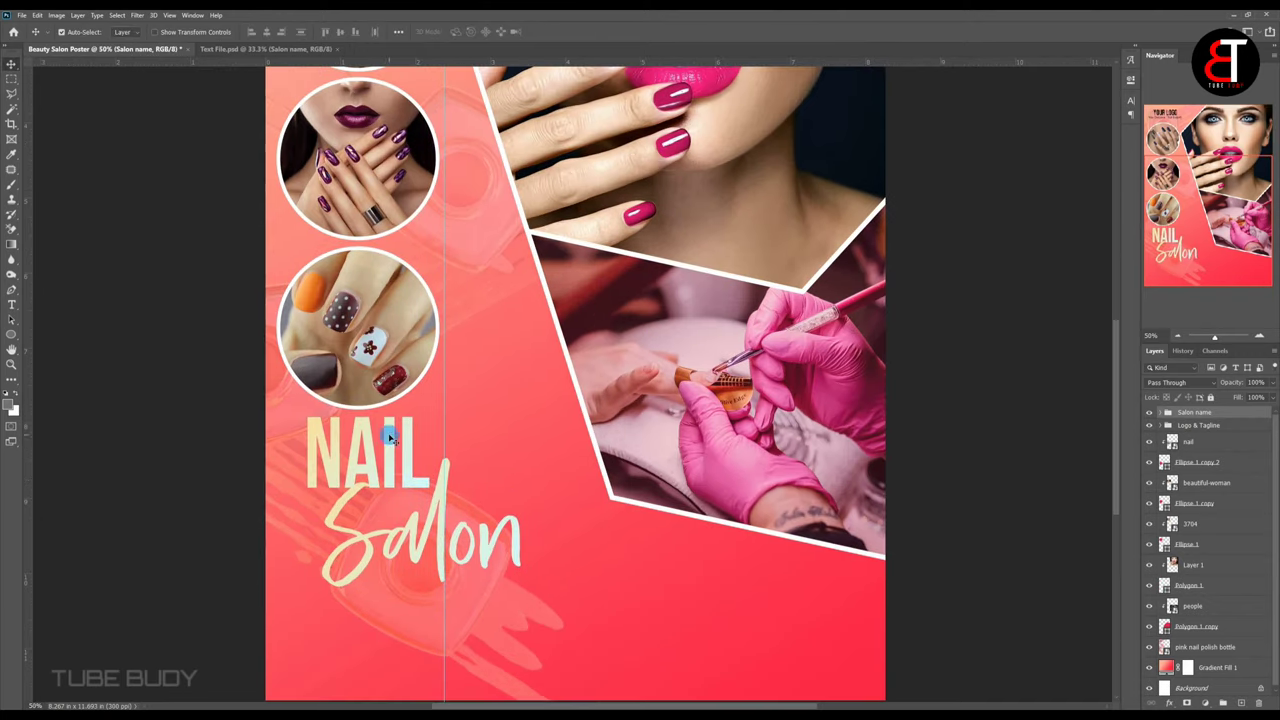
key("ctrl+minus")
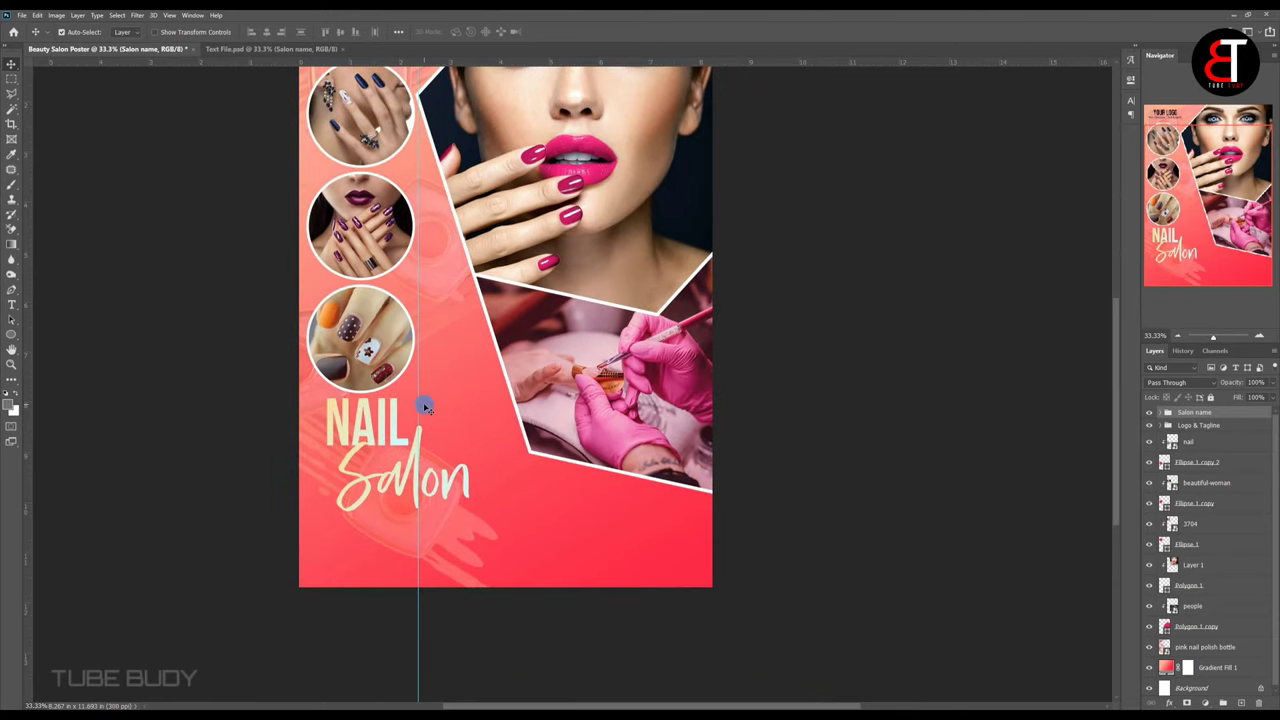
left_click_drag(377, 424, 437, 497)
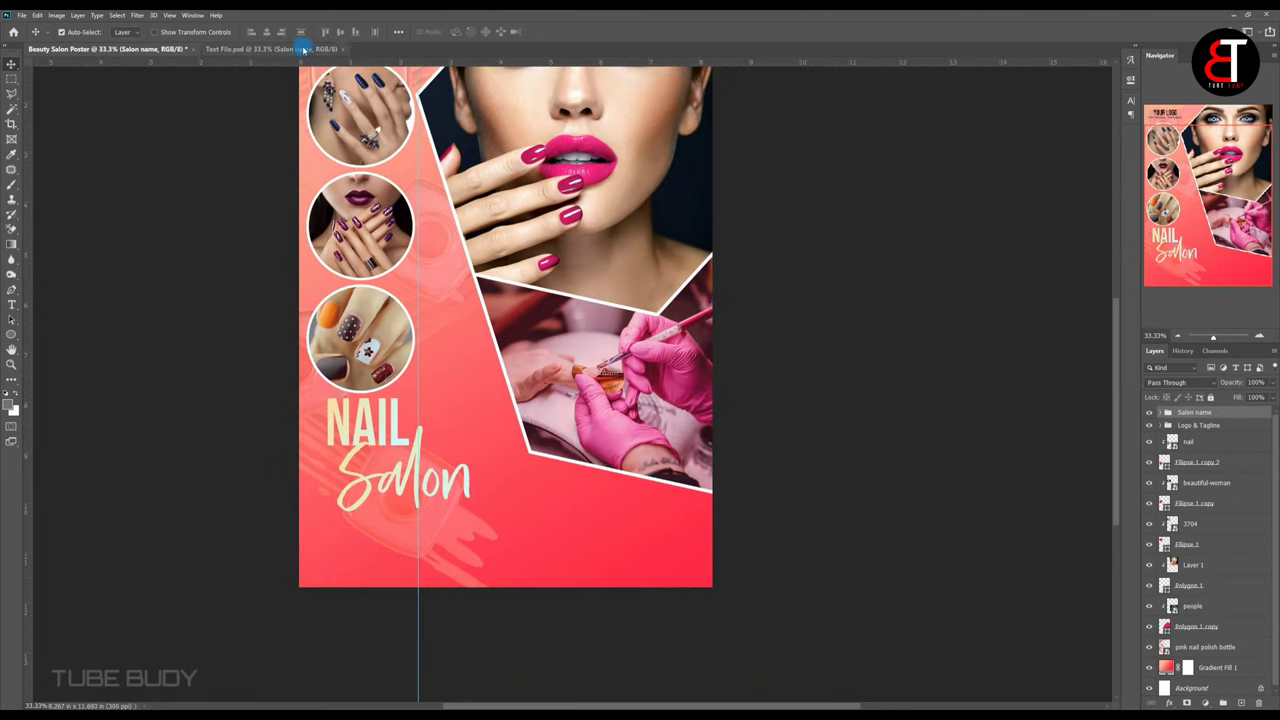
scroll(1277, 558, "down", 2)
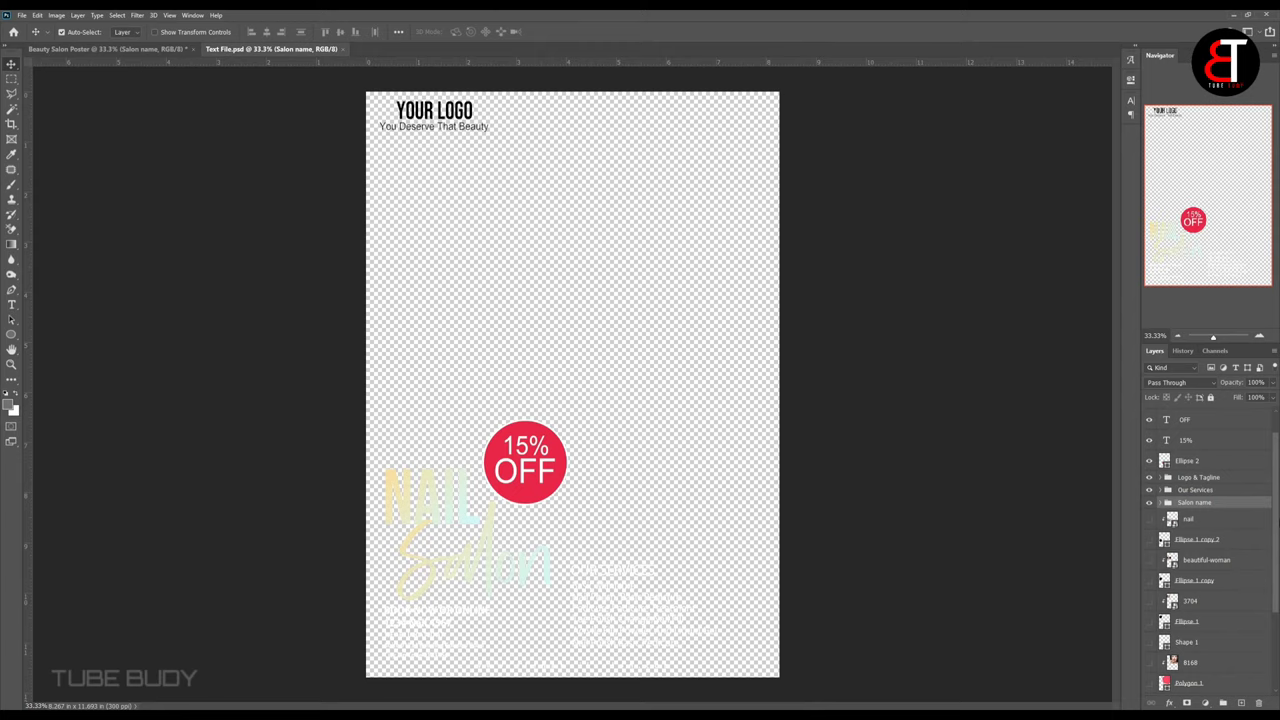
Copy the Our Services group onto the poster's lower right, scaled to about 105%.
left_click(1200, 491)
mouse_move(1193, 492)
left_mouse_down()
mouse_move(1004, 553)
mouse_move(540, 519)
mouse_move(571, 577)
mouse_move(579, 564)
left_mouse_up()
key("ctrl+t")
key("Return")
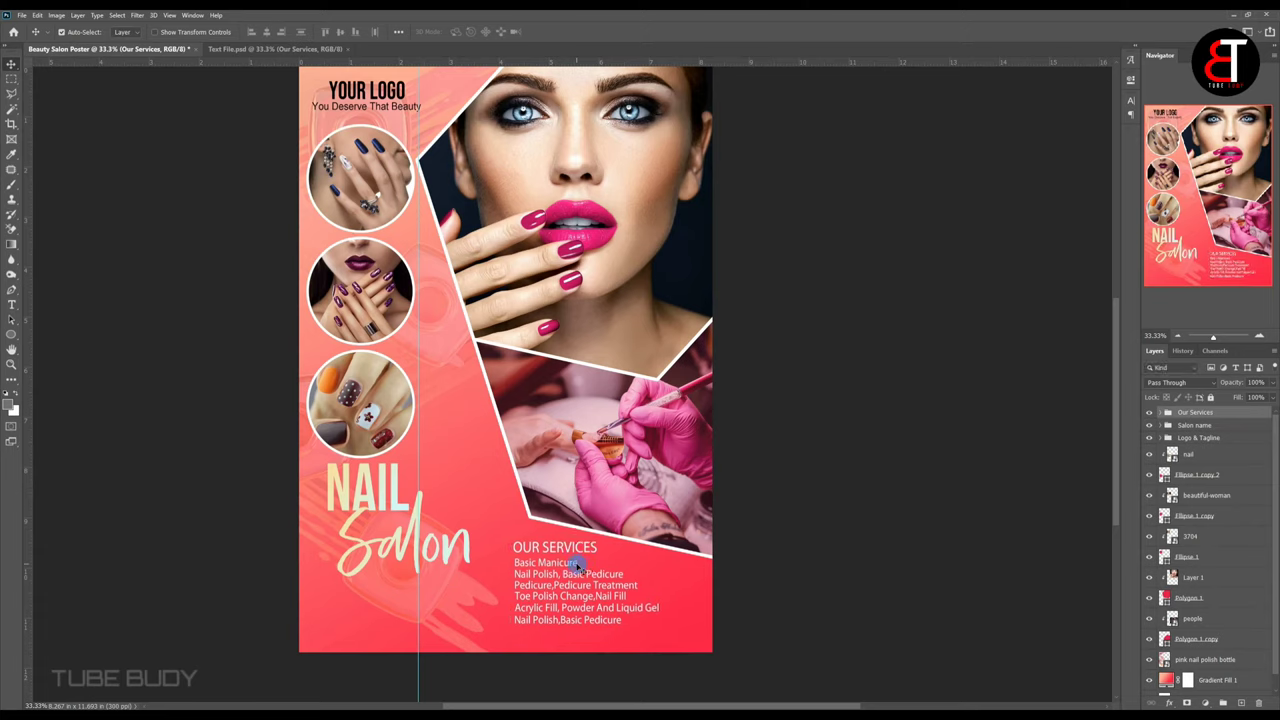
key("ctrl+t")
left_click_drag(658, 541, 680, 547)
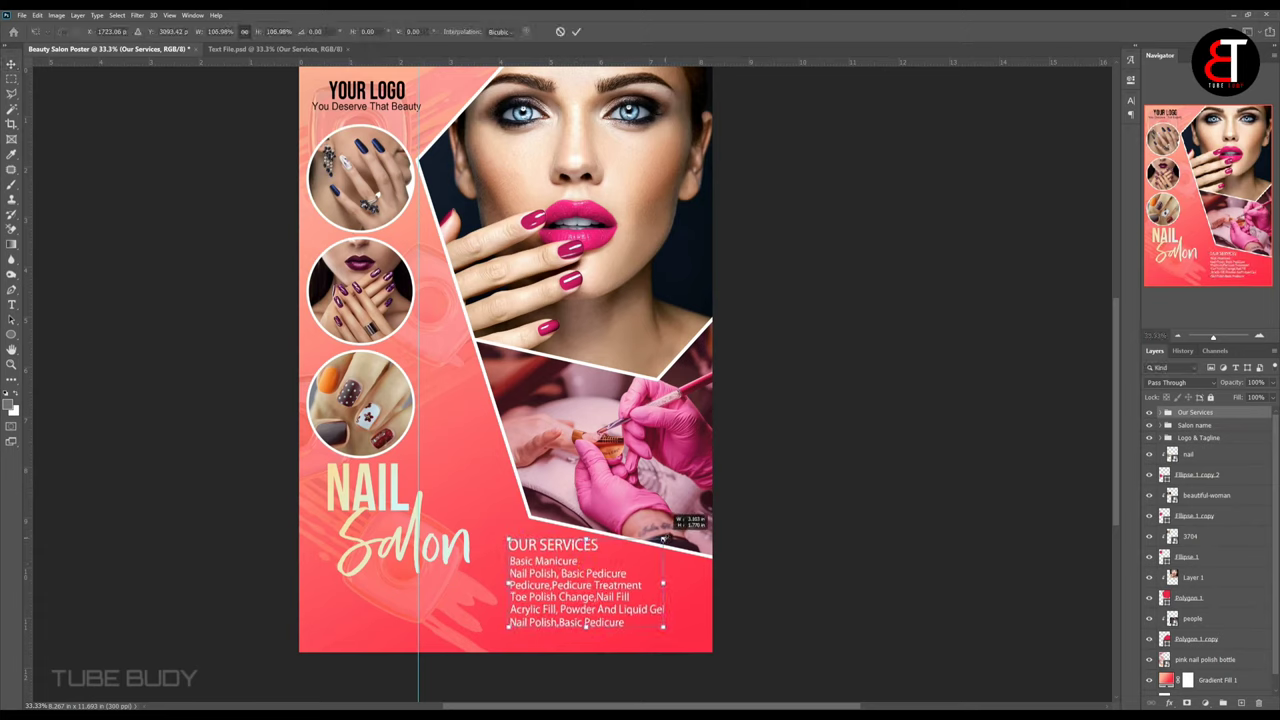
key("Return")
Enlarge the NAIL Salon title to about 115% and move it slightly down.
left_click(400, 500)
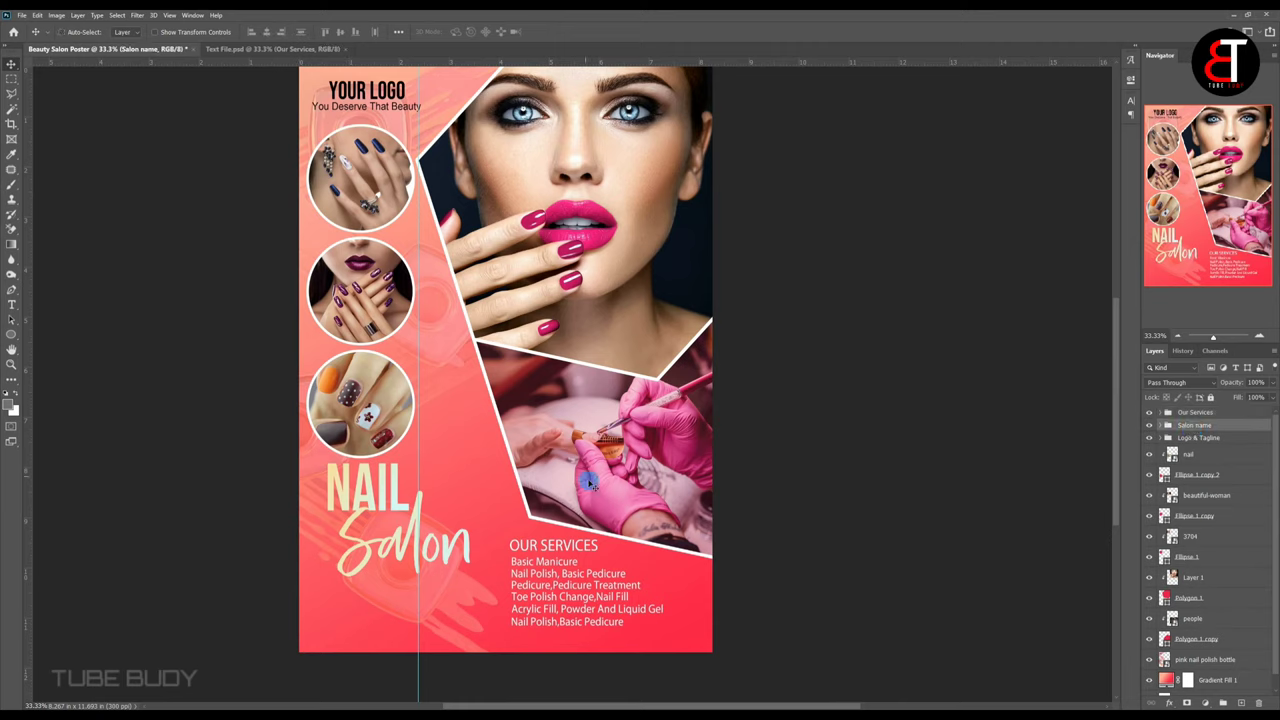
key("ctrl+t")
left_click_drag(462, 462, 484, 452)
left_click_drag(425, 488, 423, 503)
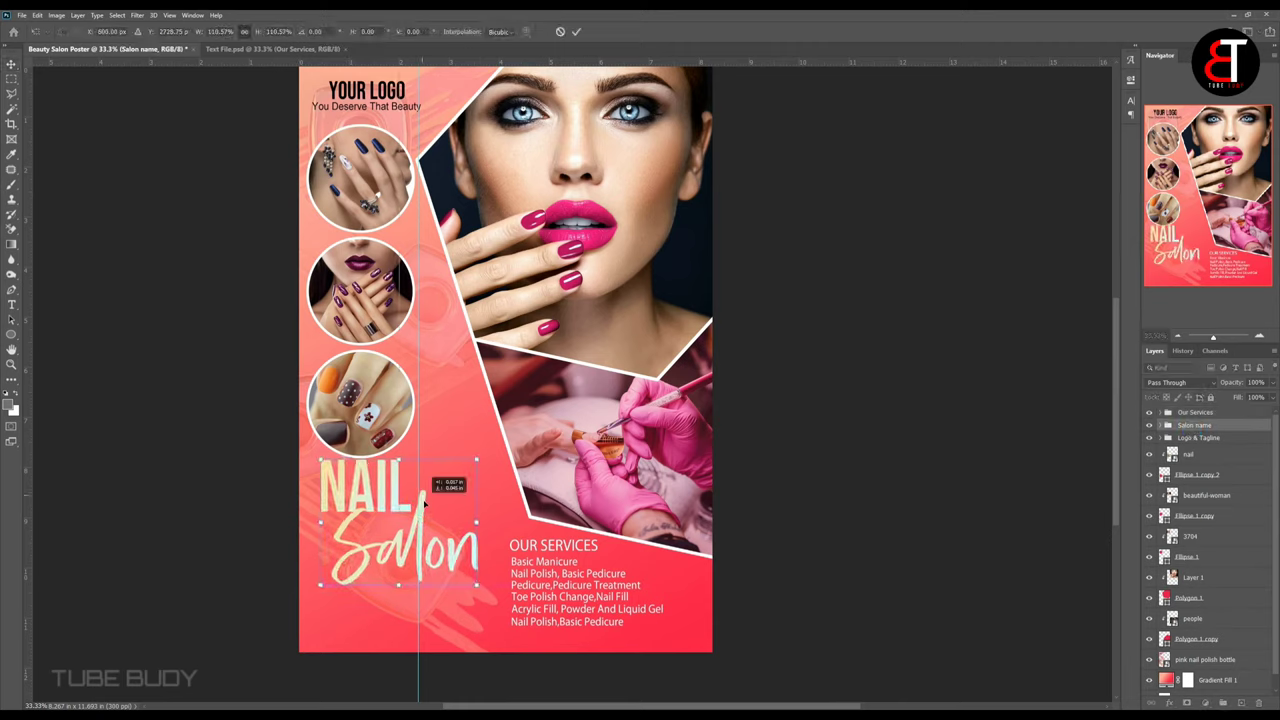
left_click_drag(477, 463, 481, 460)
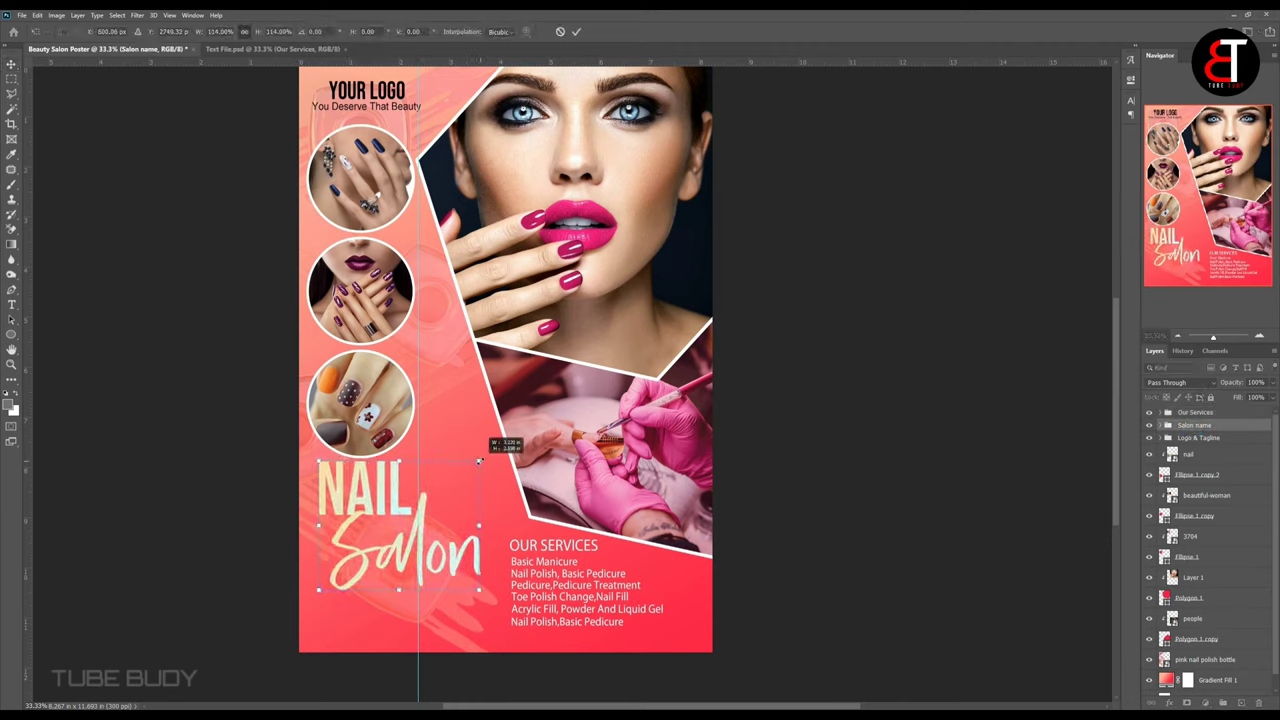
key("Return")
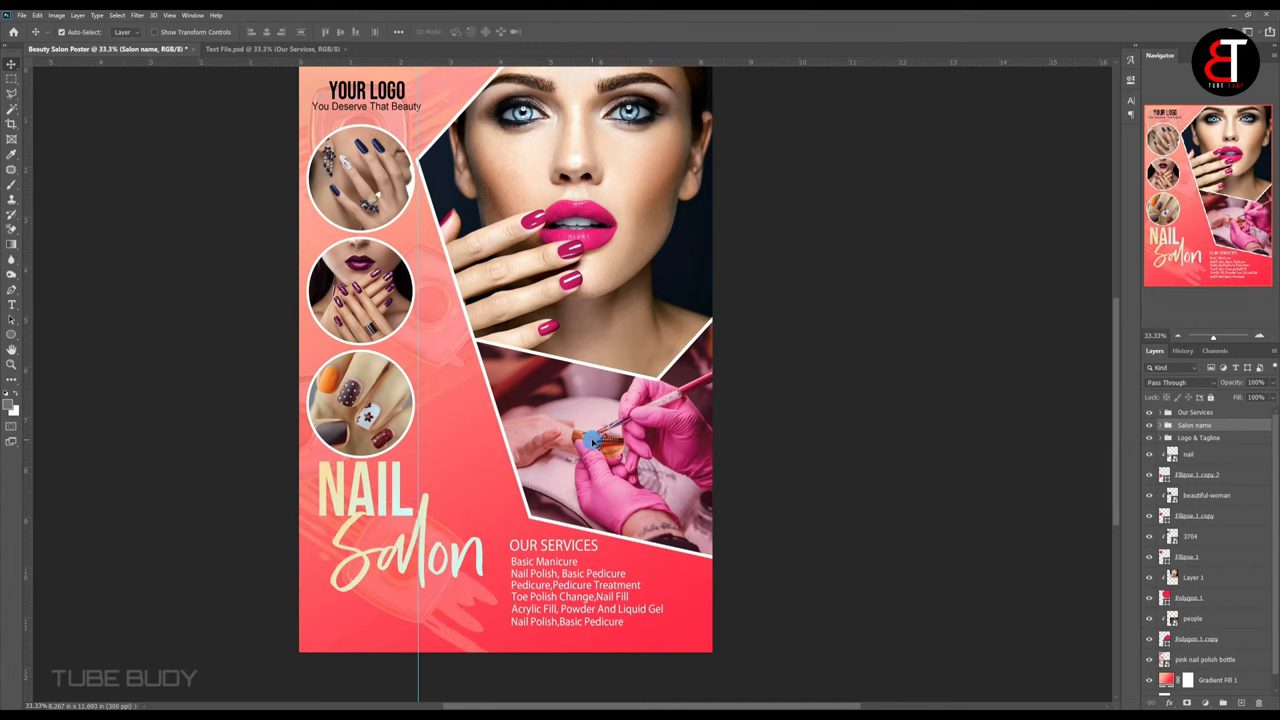
scroll(593, 440, "down", 1)
Copy the Book Now group onto the poster below a slightly smaller NAIL Salon title.
left_click(296, 48)
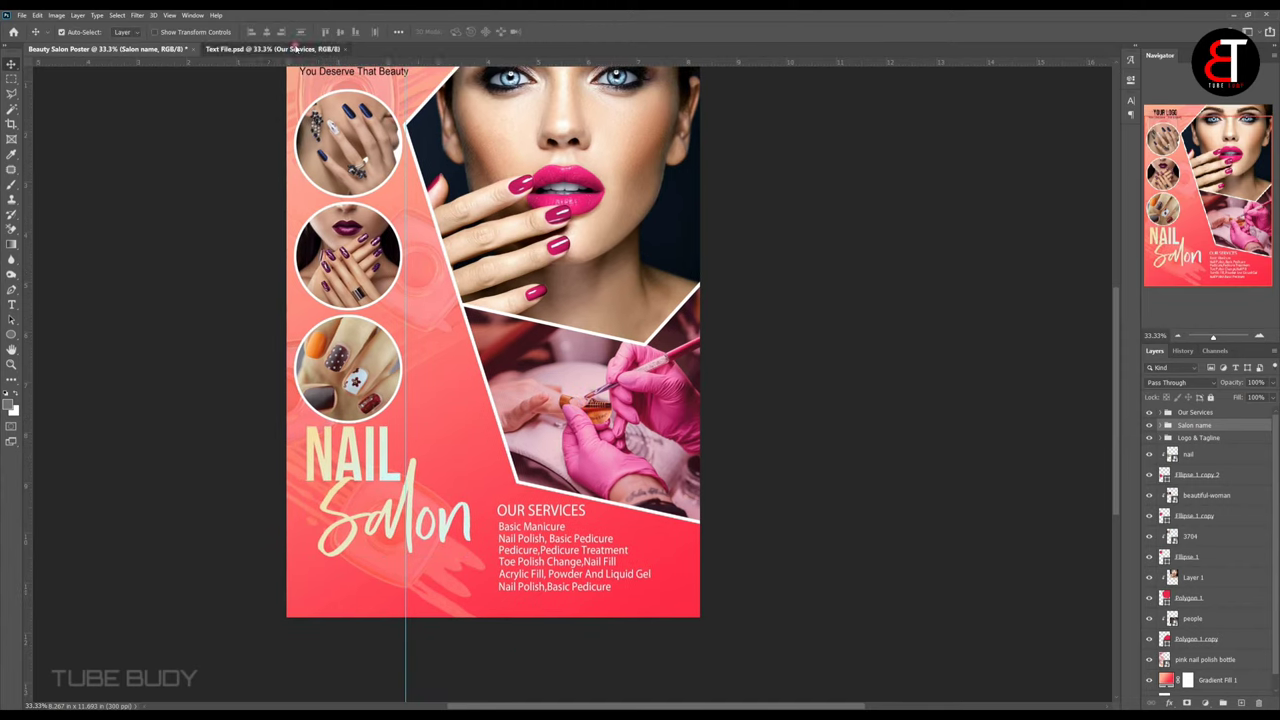
left_click(1201, 434)
left_click_drag(1203, 432, 433, 592)
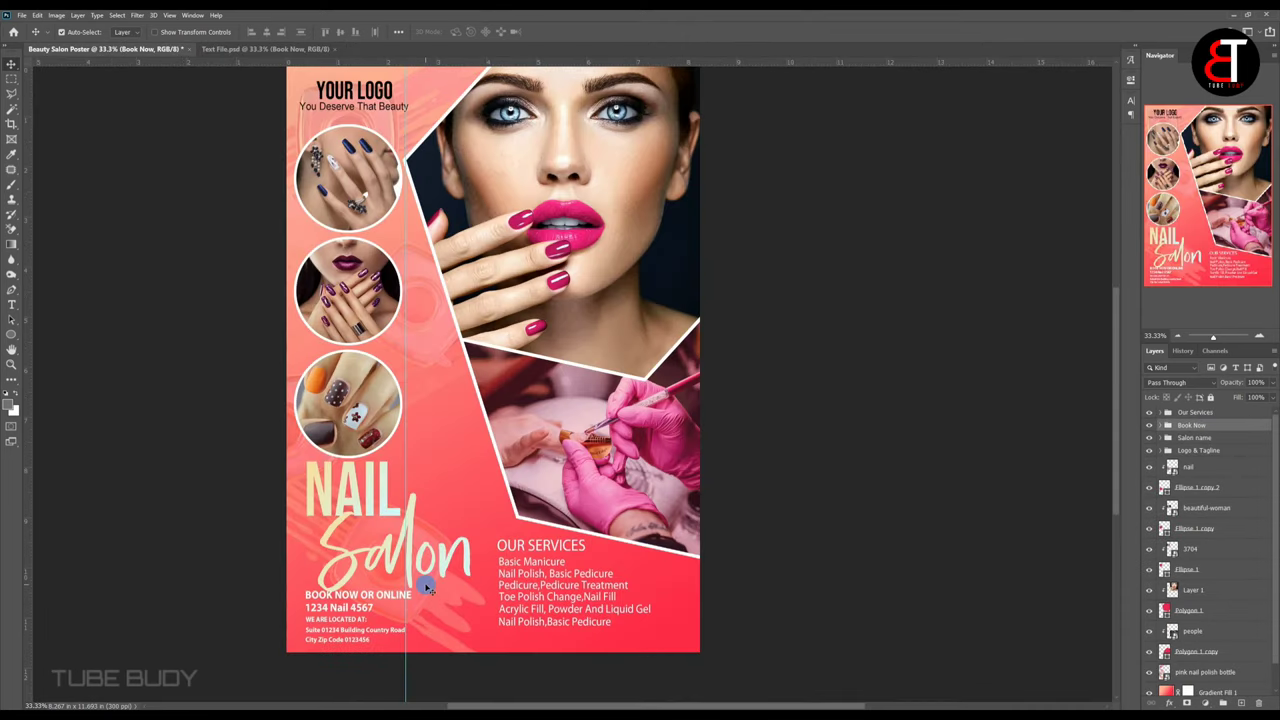
left_click(1196, 438)
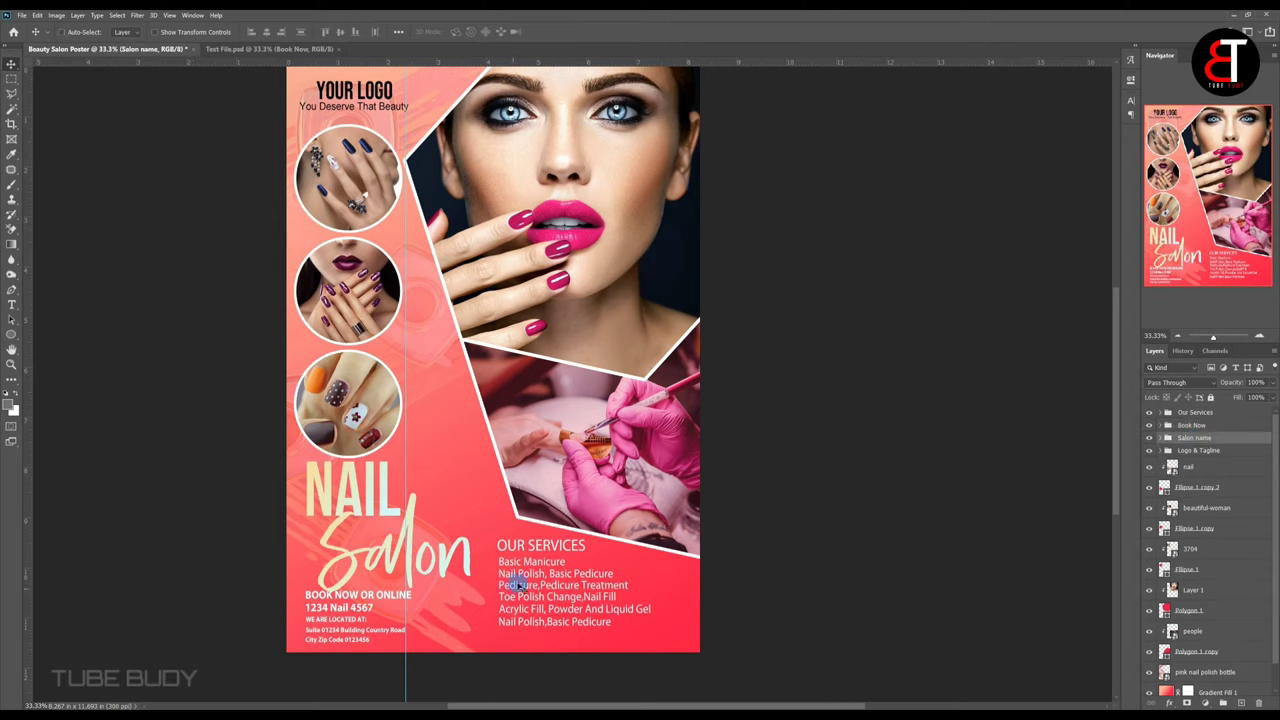
key("ctrl+t")
left_click_drag(468, 461, 463, 467)
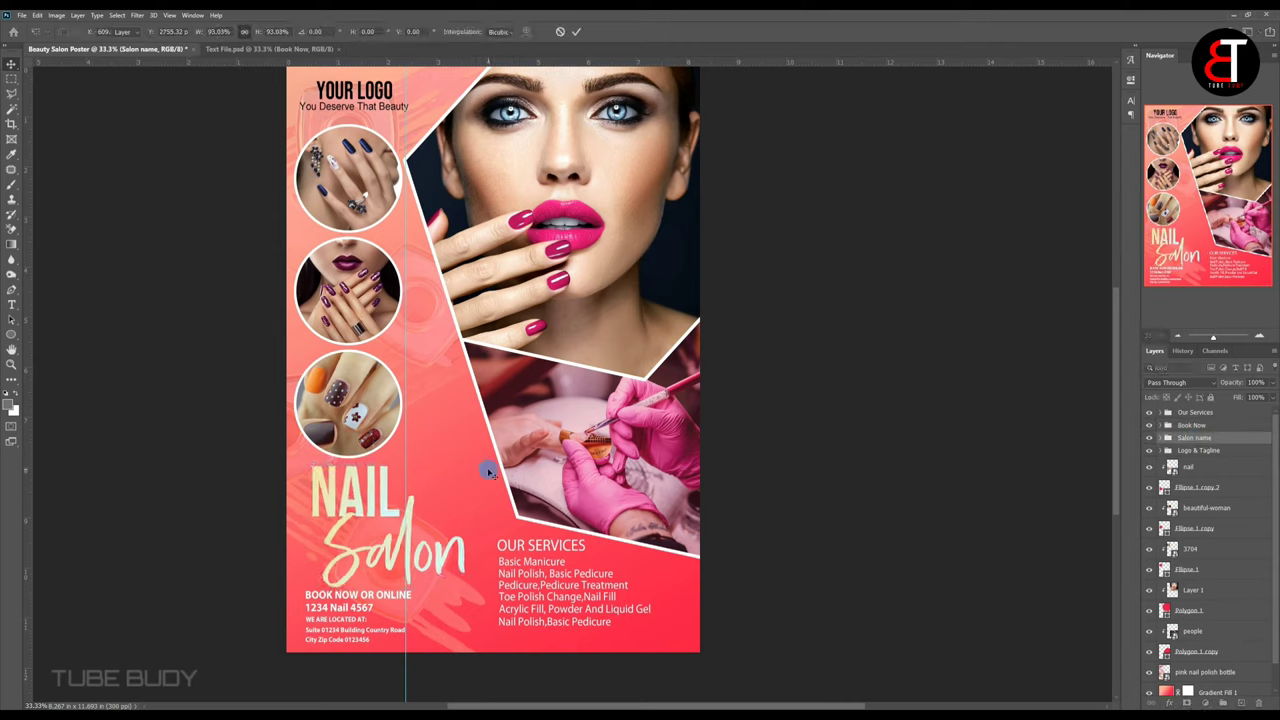
key("Return")
left_click(1183, 425)
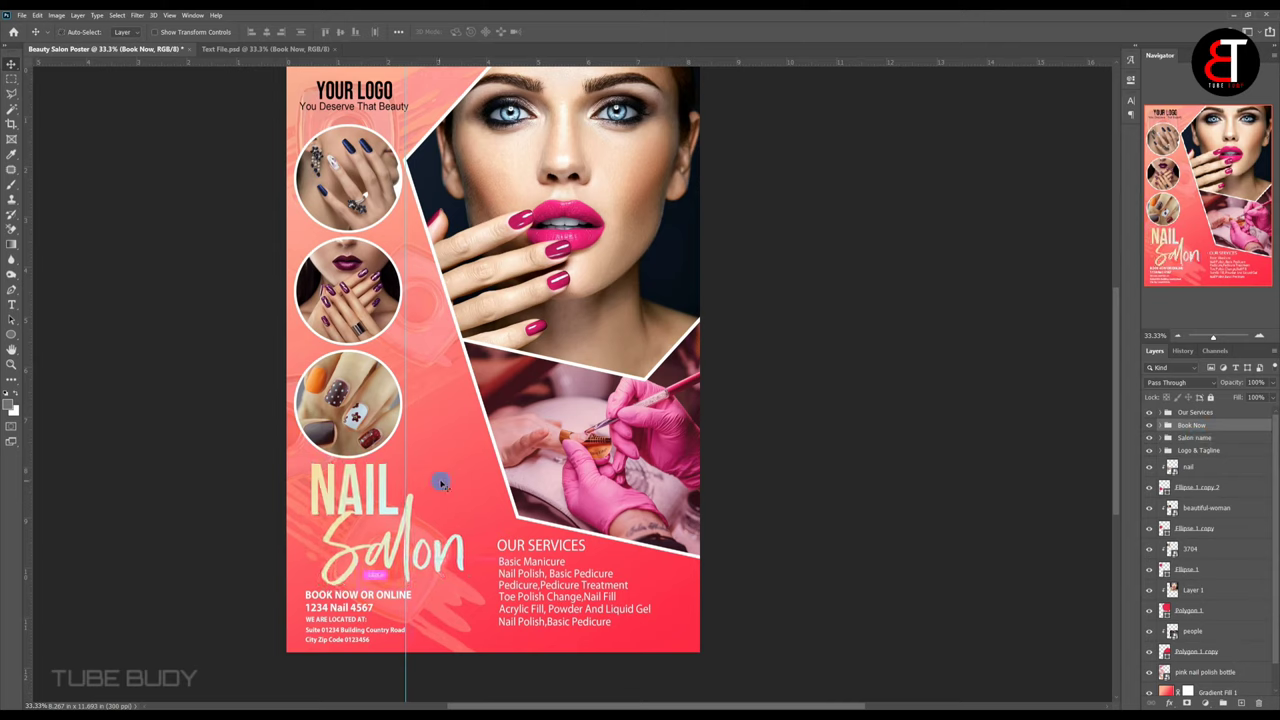
key("ctrl+t")
key("Return")
Left-align NAIL Salon with the Book Now text and nudge Book Now down slightly.
scroll(392, 598, "up", 1)
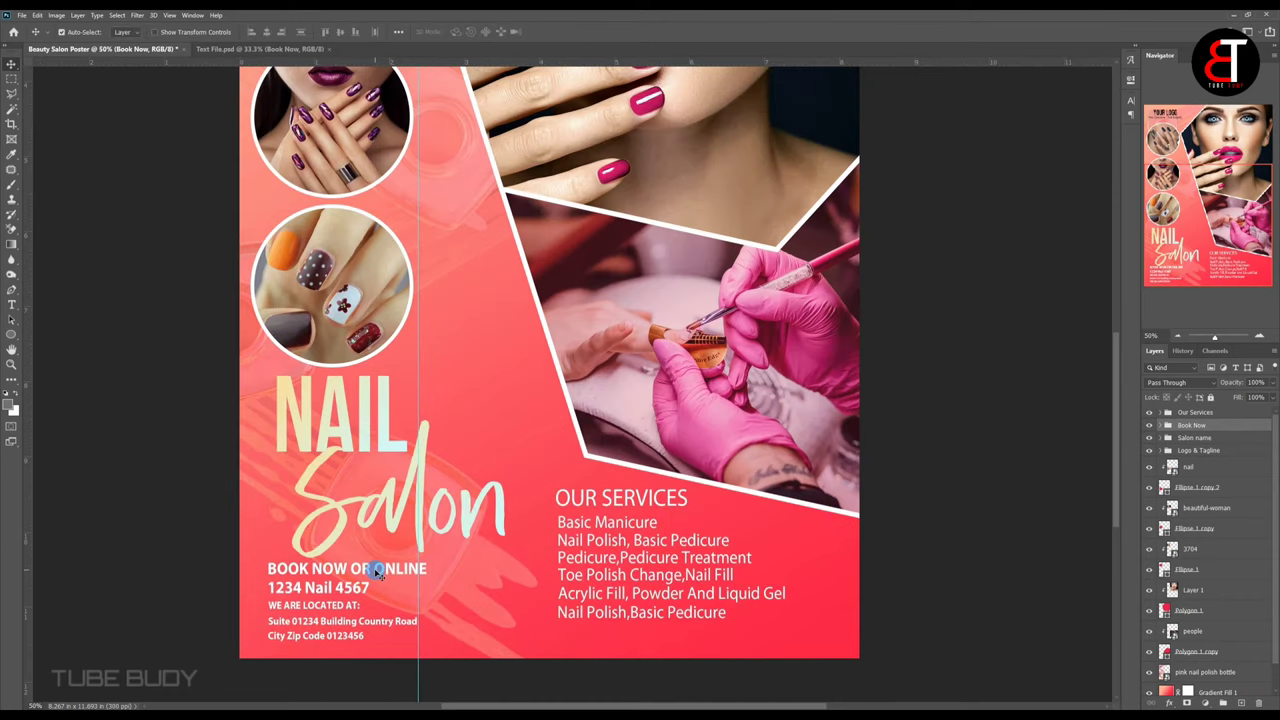
scroll(380, 500, "down", 1)
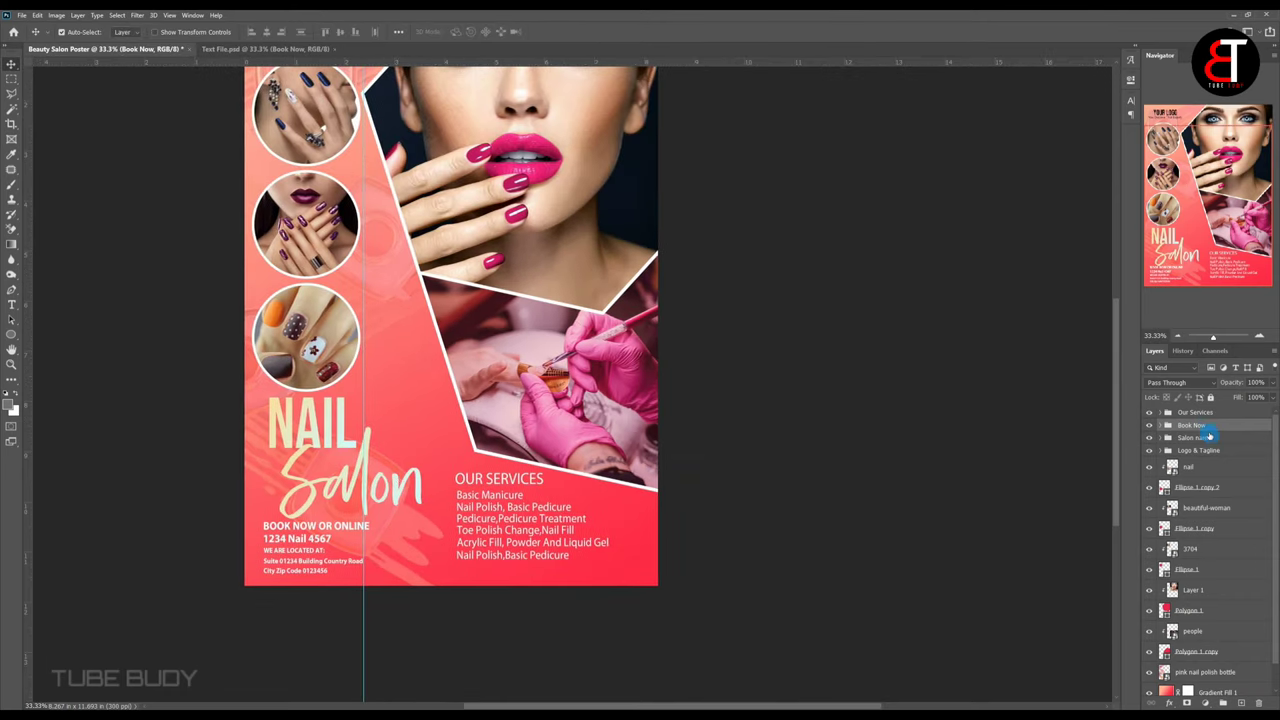
left_click(1209, 437, "ctrl")
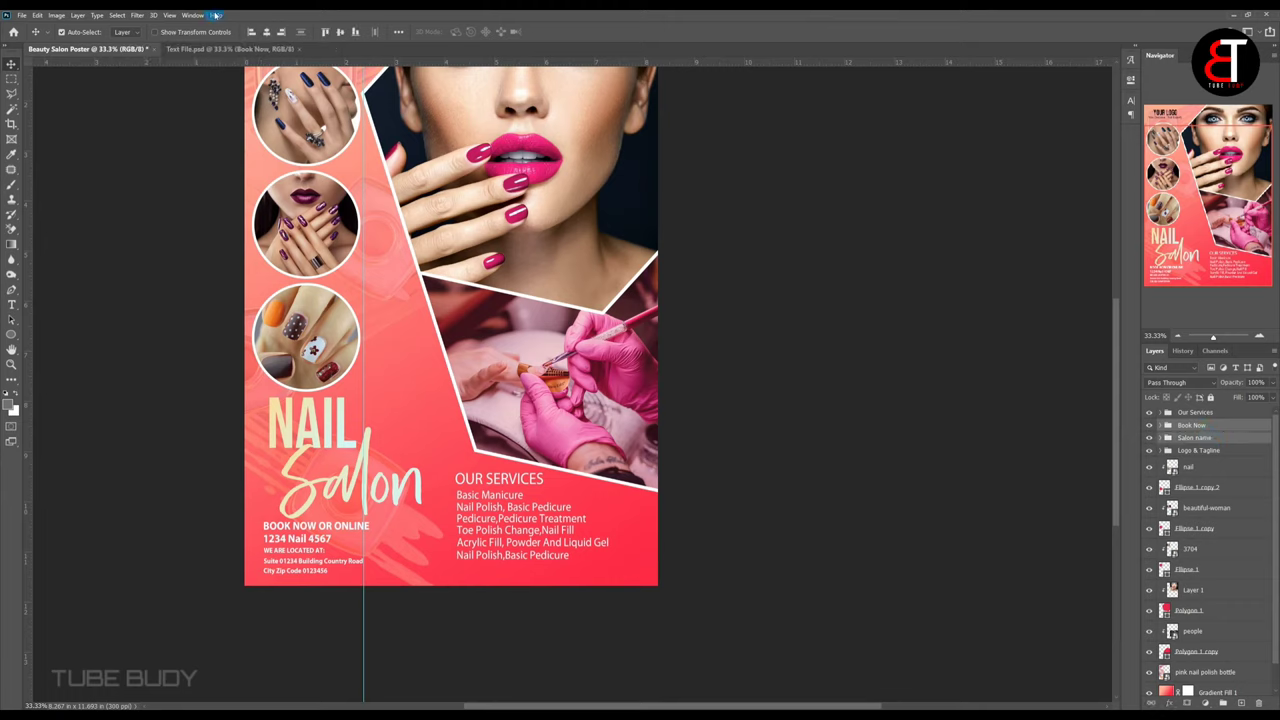
left_click(250, 32)
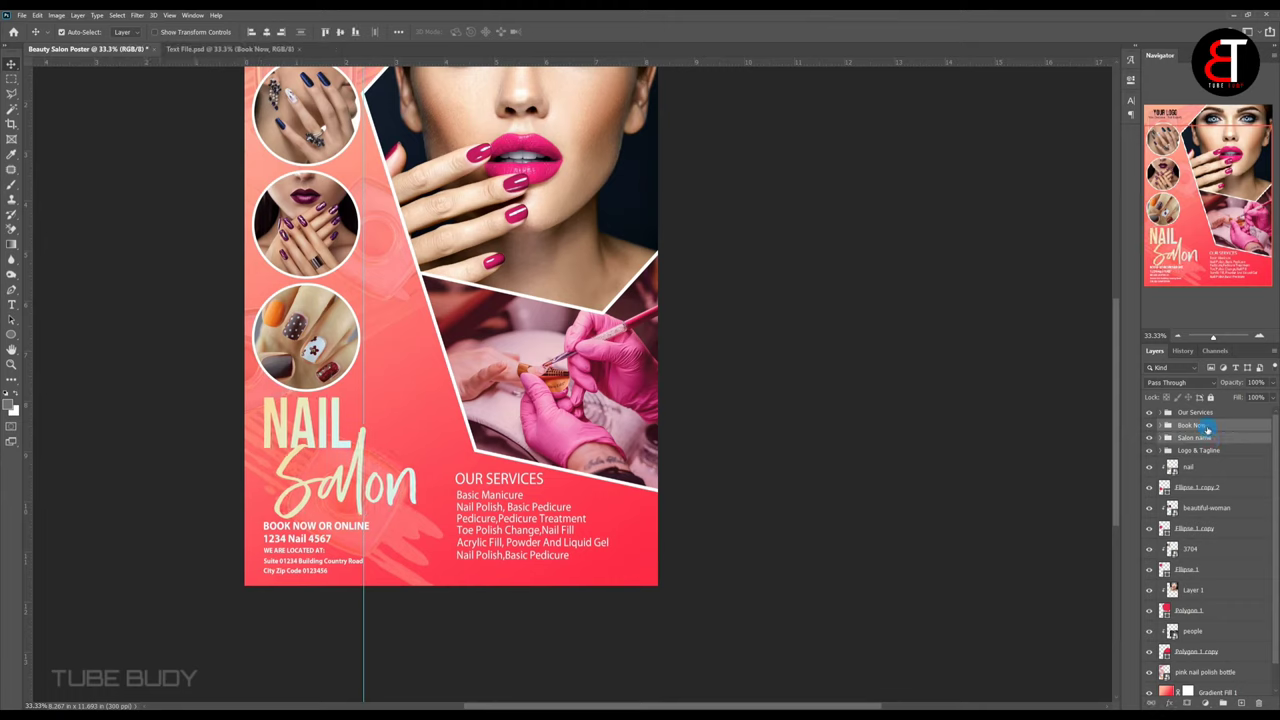
left_click(1200, 438)
left_click(1205, 426)
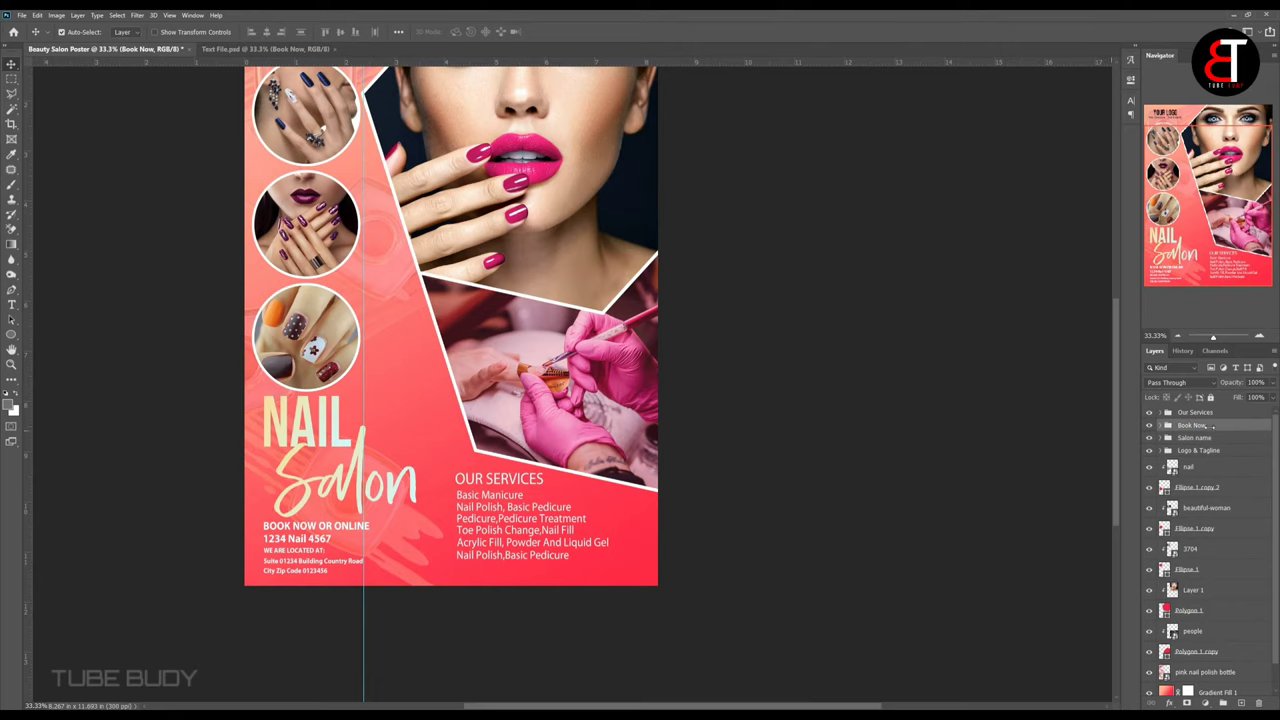
key("Down")
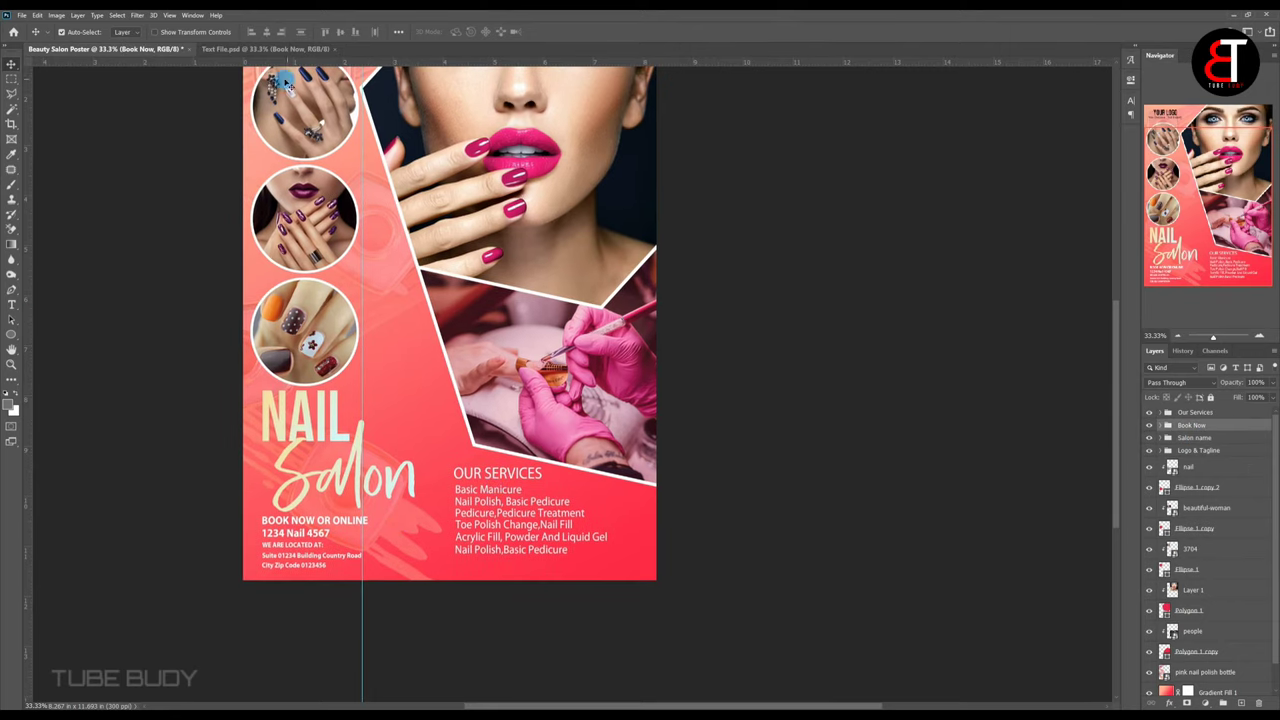
left_click(265, 48)
Copy the website address text layer from Text File onto the poster's bottom edge.
left_click(1214, 415)
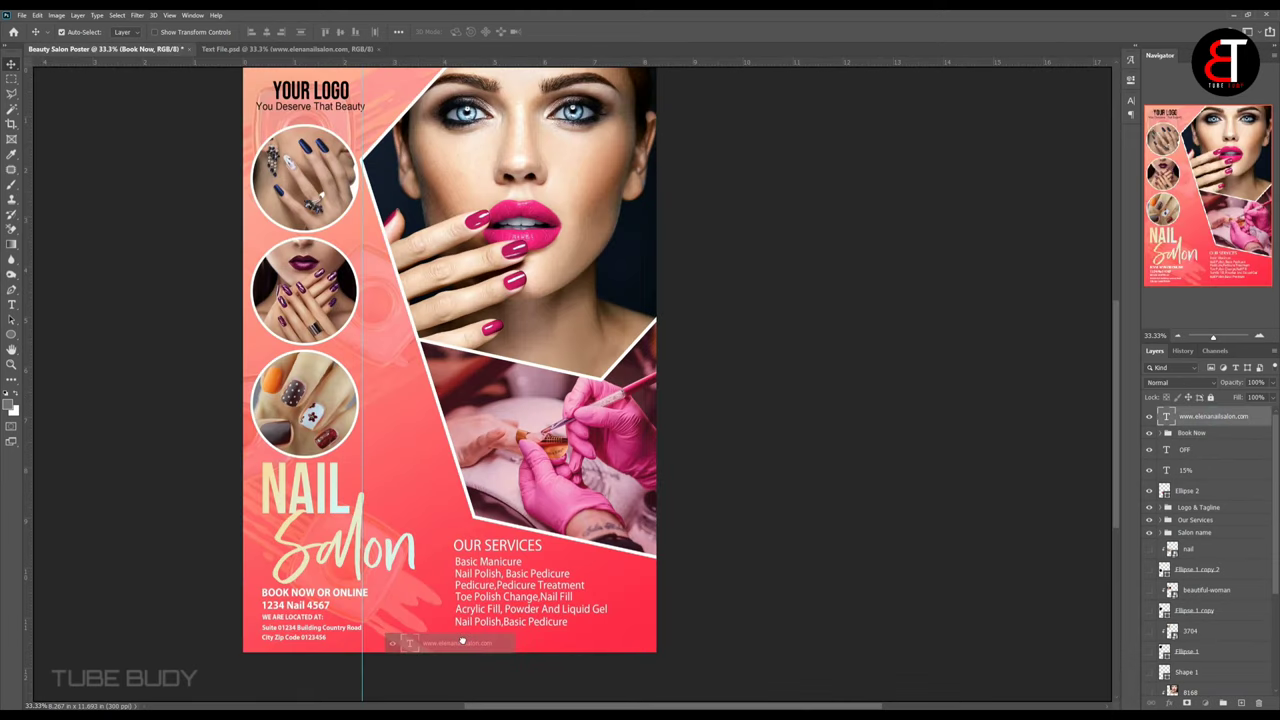
mouse_move(129, 48)
left_mouse_down()
mouse_move(480, 640)
mouse_move(467, 640)
left_mouse_up()
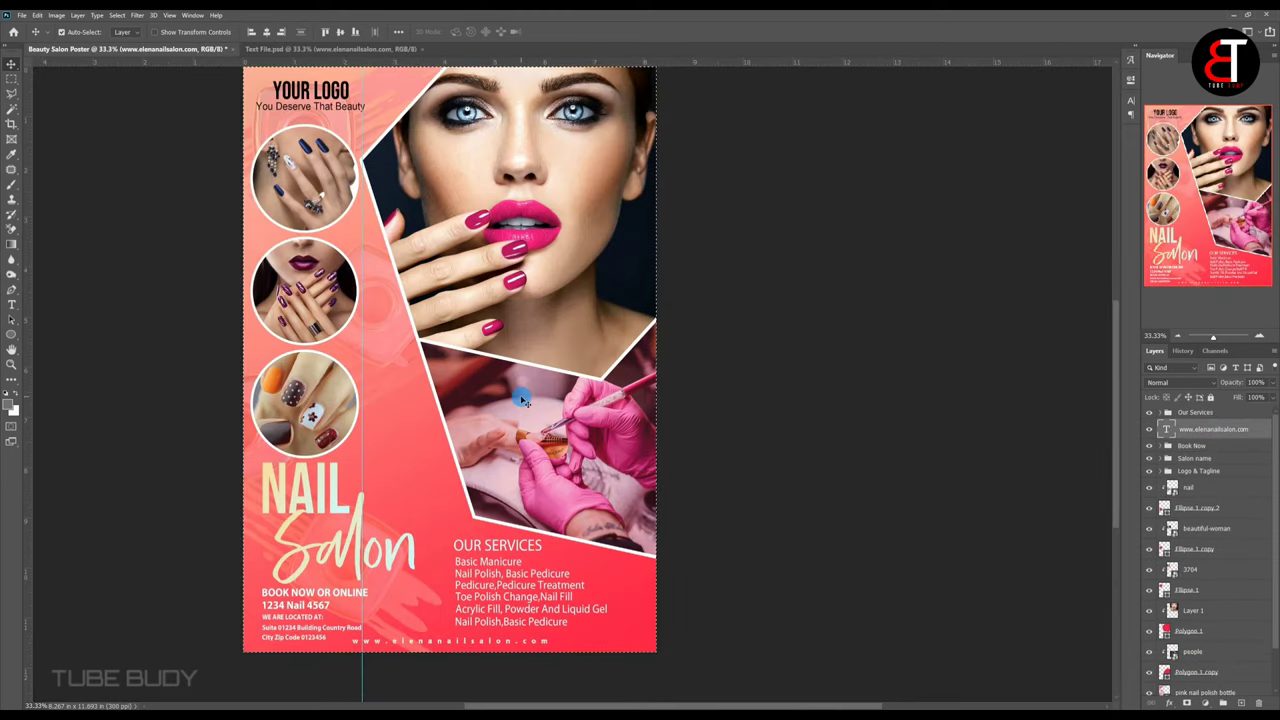
scroll(648, 456, "up", 1)
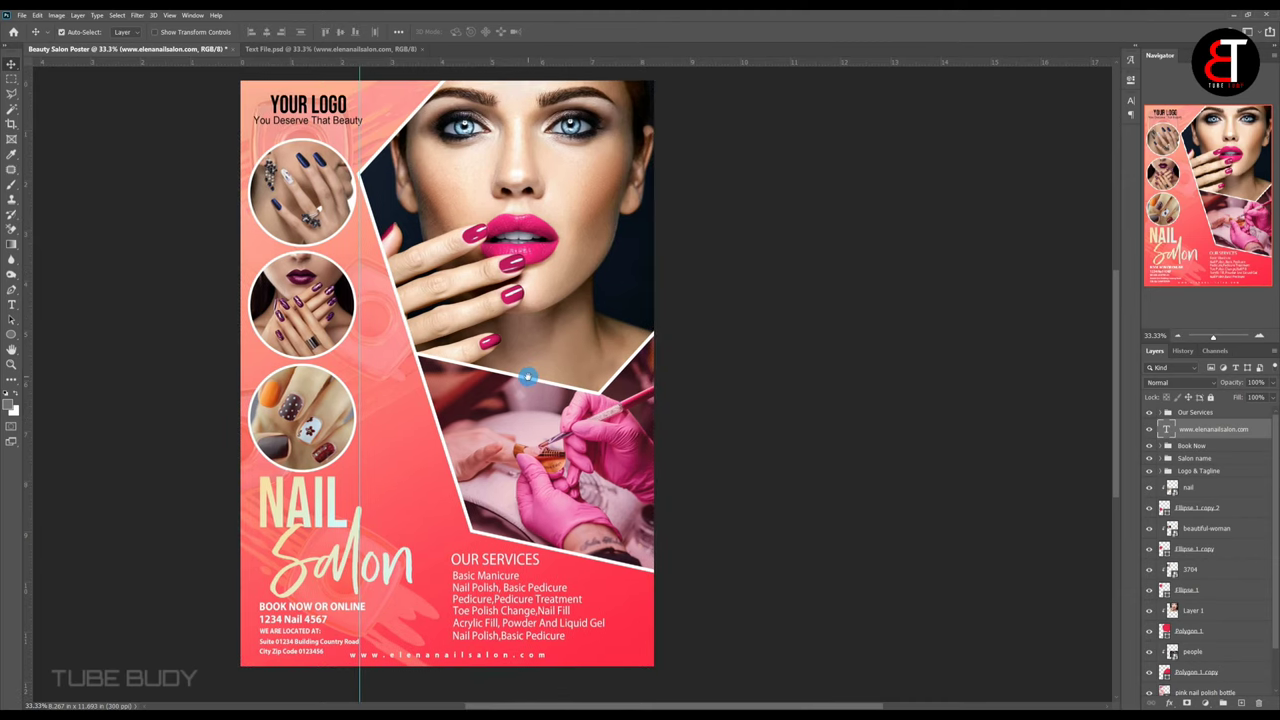
scroll(527, 377, "down", 1)
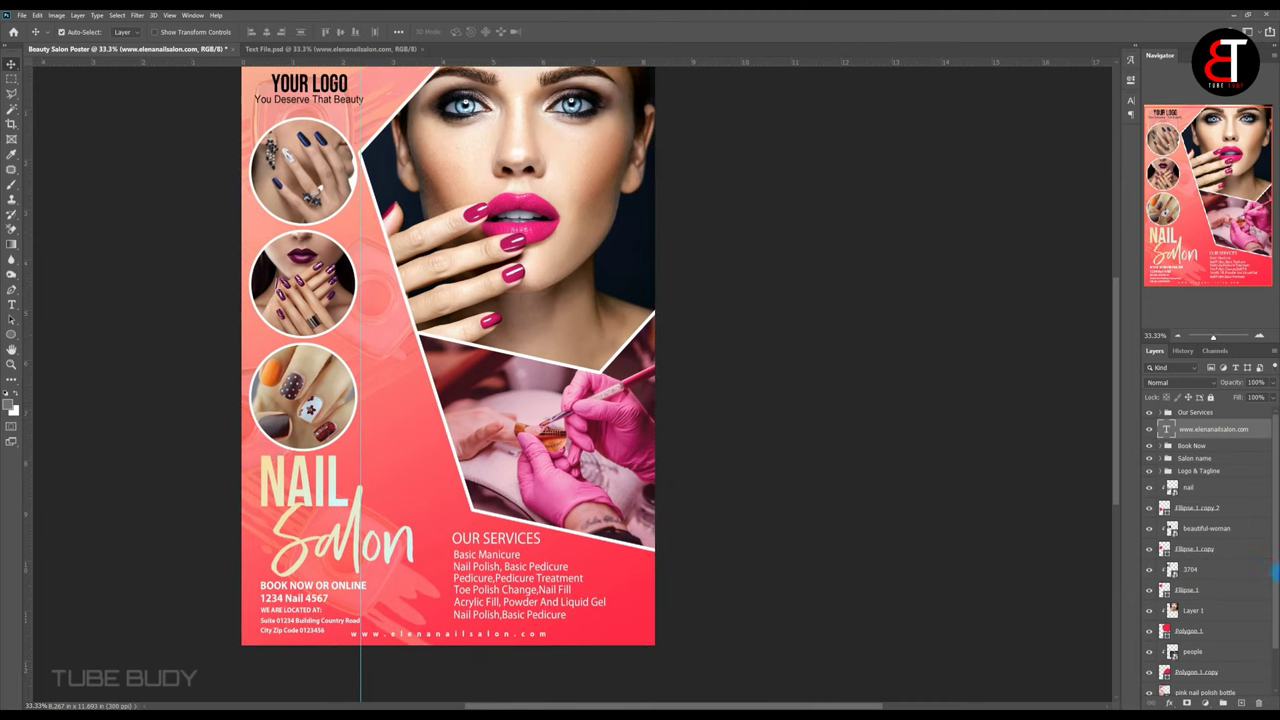
Draw a red circle beside the NAIL Salon title.
left_click(11, 336)
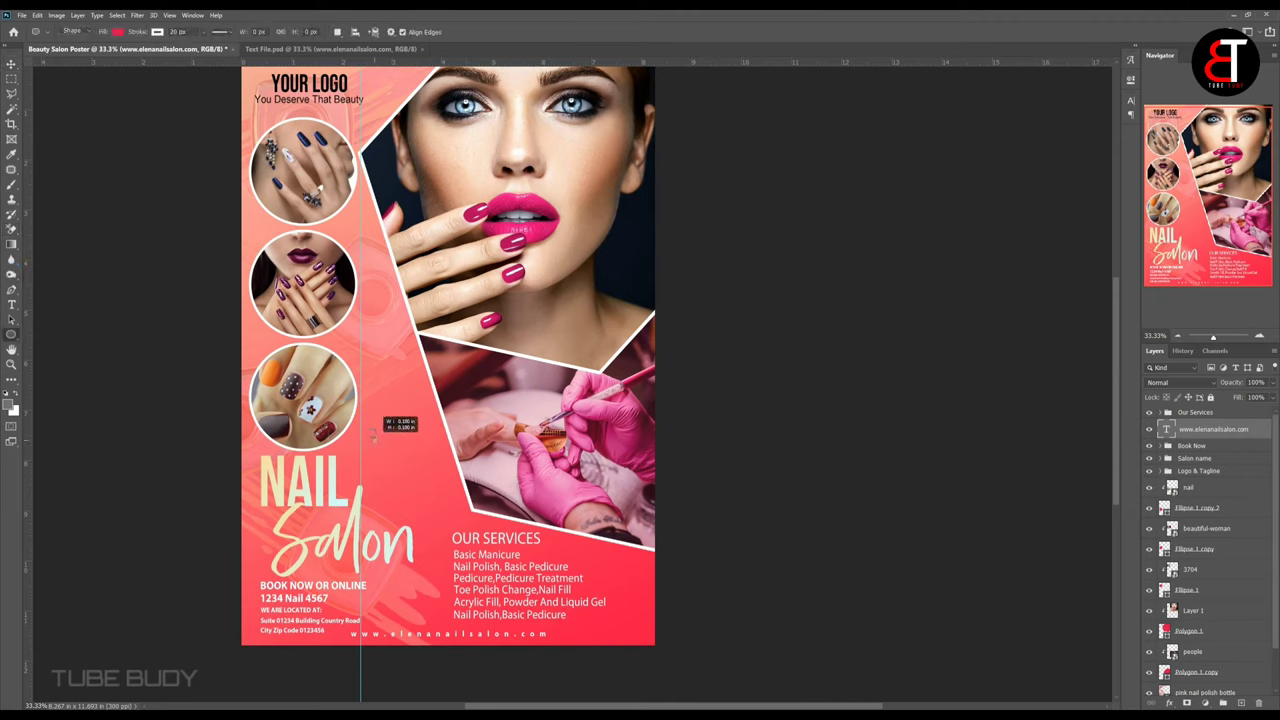
left_click_drag(367, 428, 460, 519)
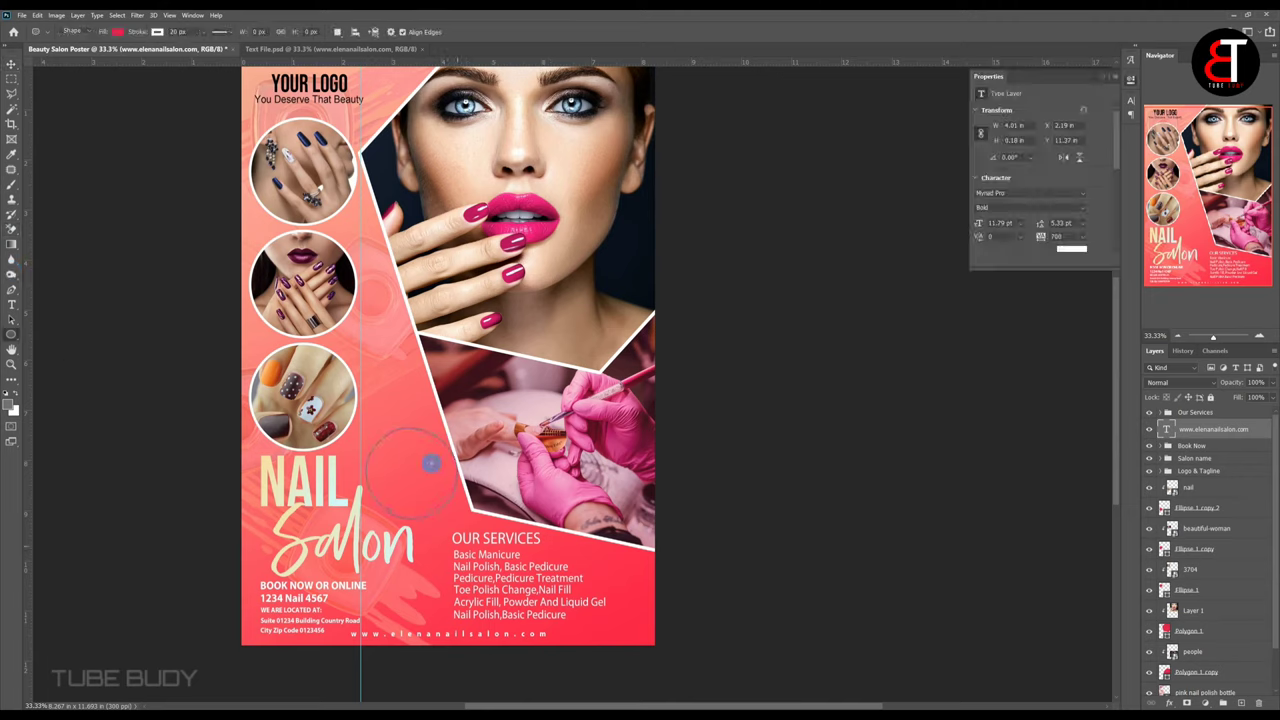
left_click(1100, 87)
Shift the circle up-left and move Ellipse 2 to the top, above Our Services.
key("v")
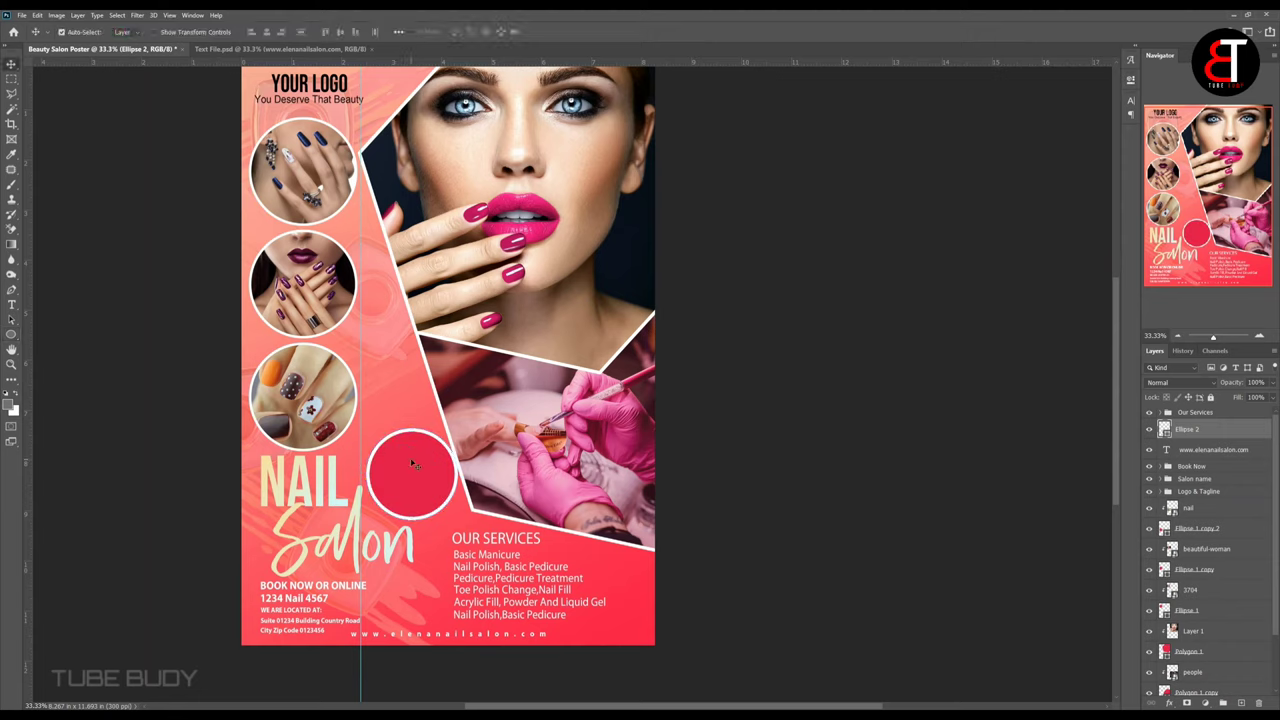
left_click_drag(412, 463, 401, 449)
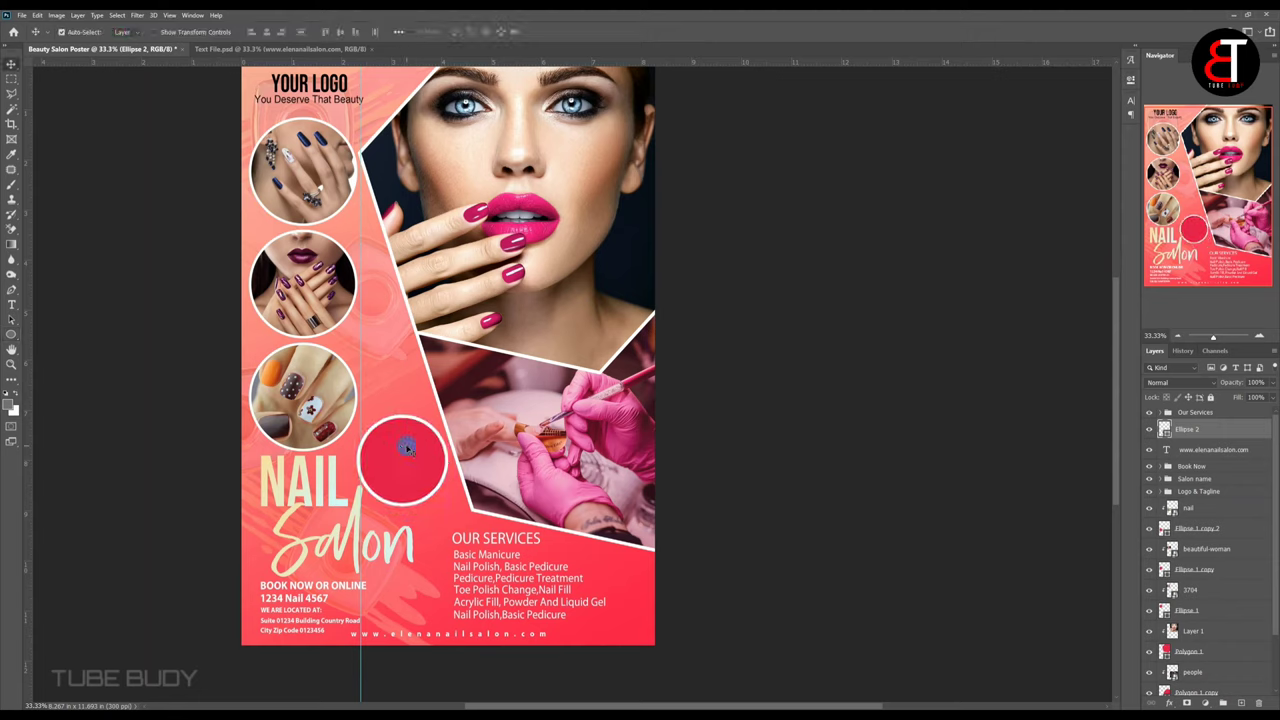
left_click_drag(1209, 432, 1209, 416)
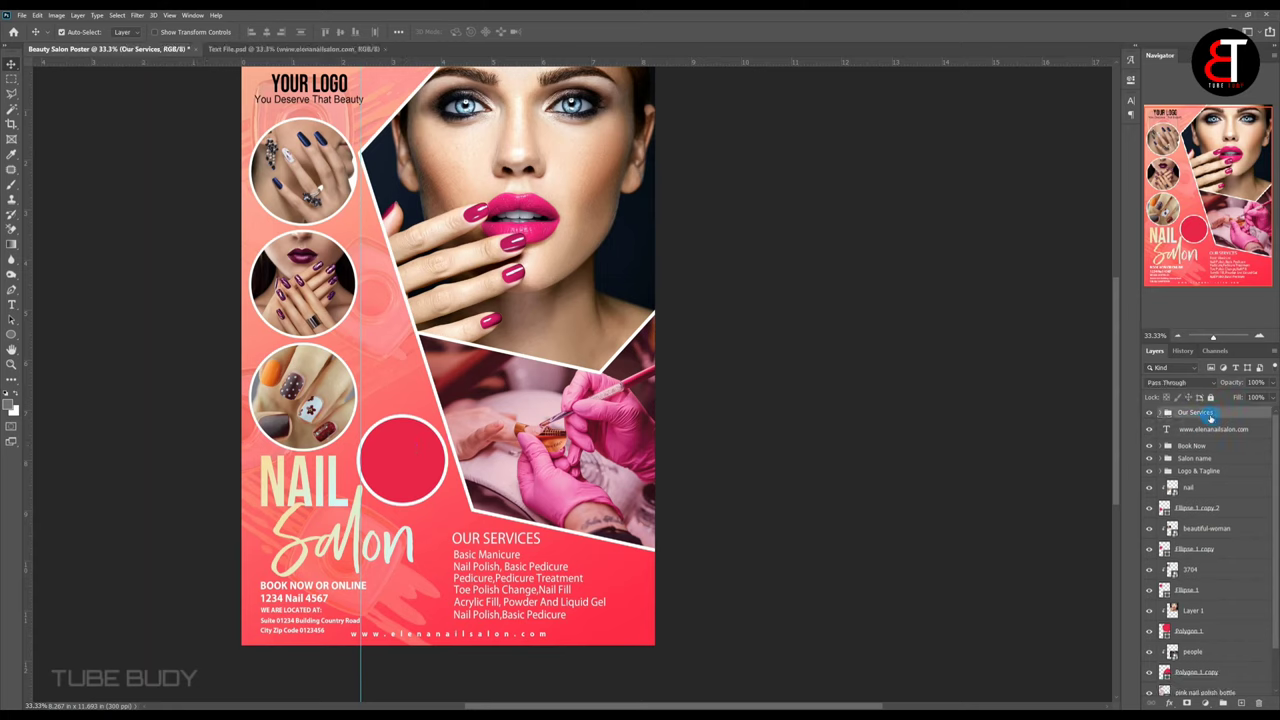
key("ctrl+z")
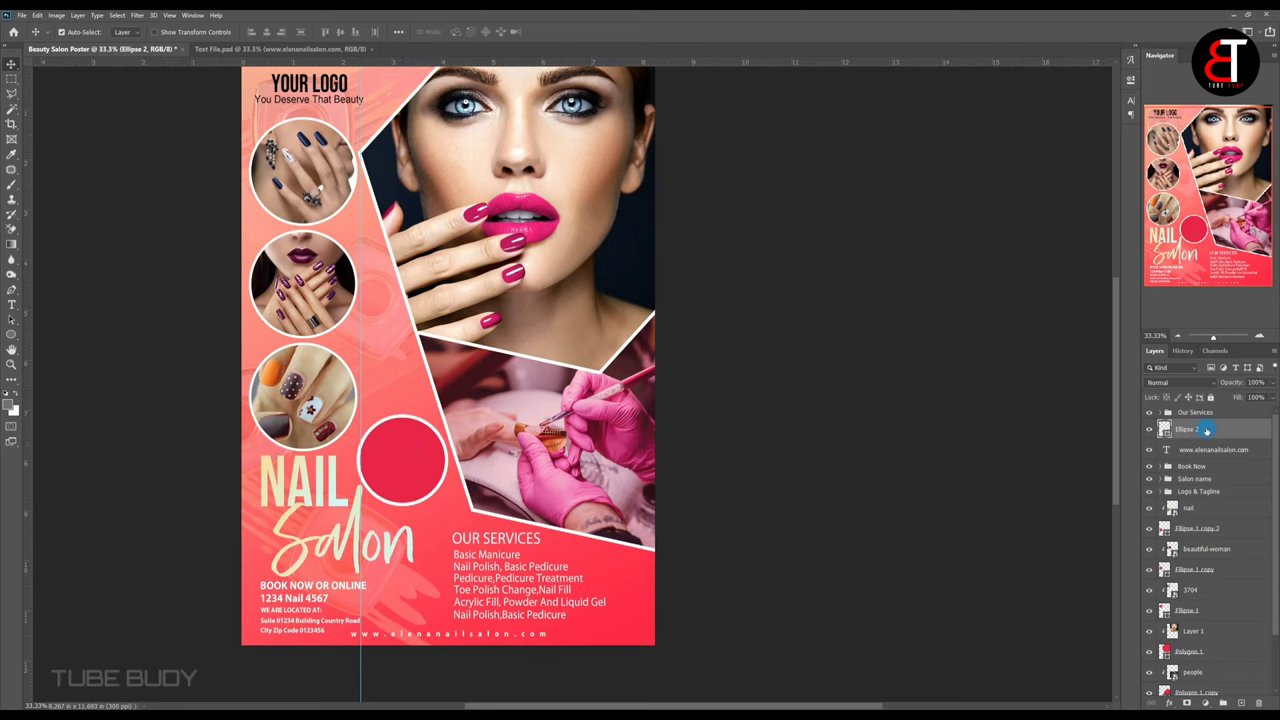
mouse_move(1200, 429)
left_mouse_down()
mouse_move(1211, 397)
mouse_move(1207, 414)
left_mouse_up()
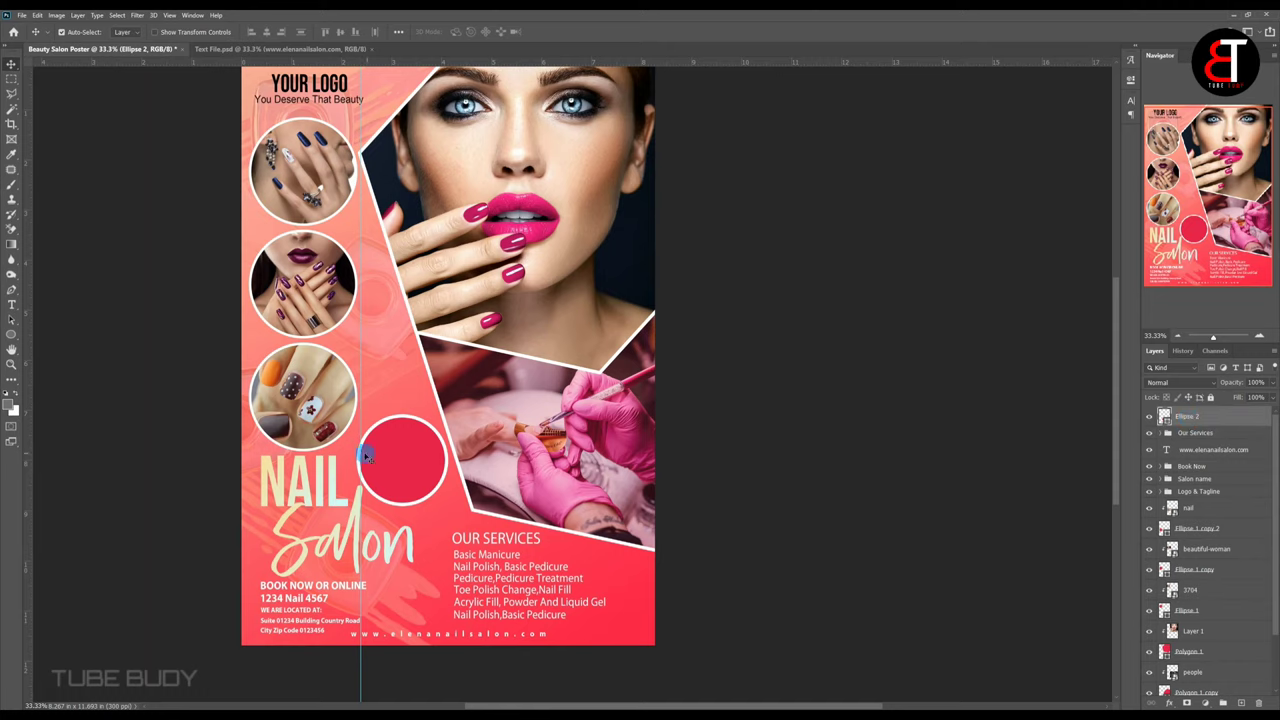
key("t")
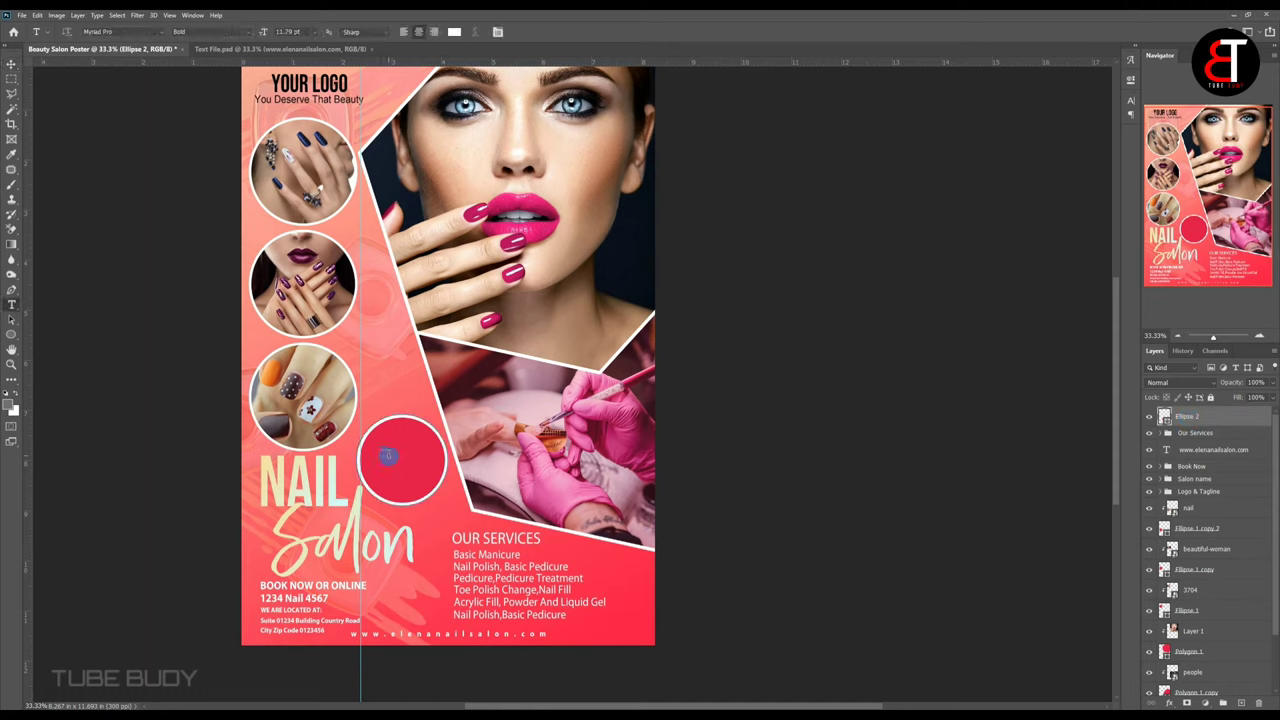
Type a white 20 inside the red circle with tightened letter spacing.
left_click(389, 454)
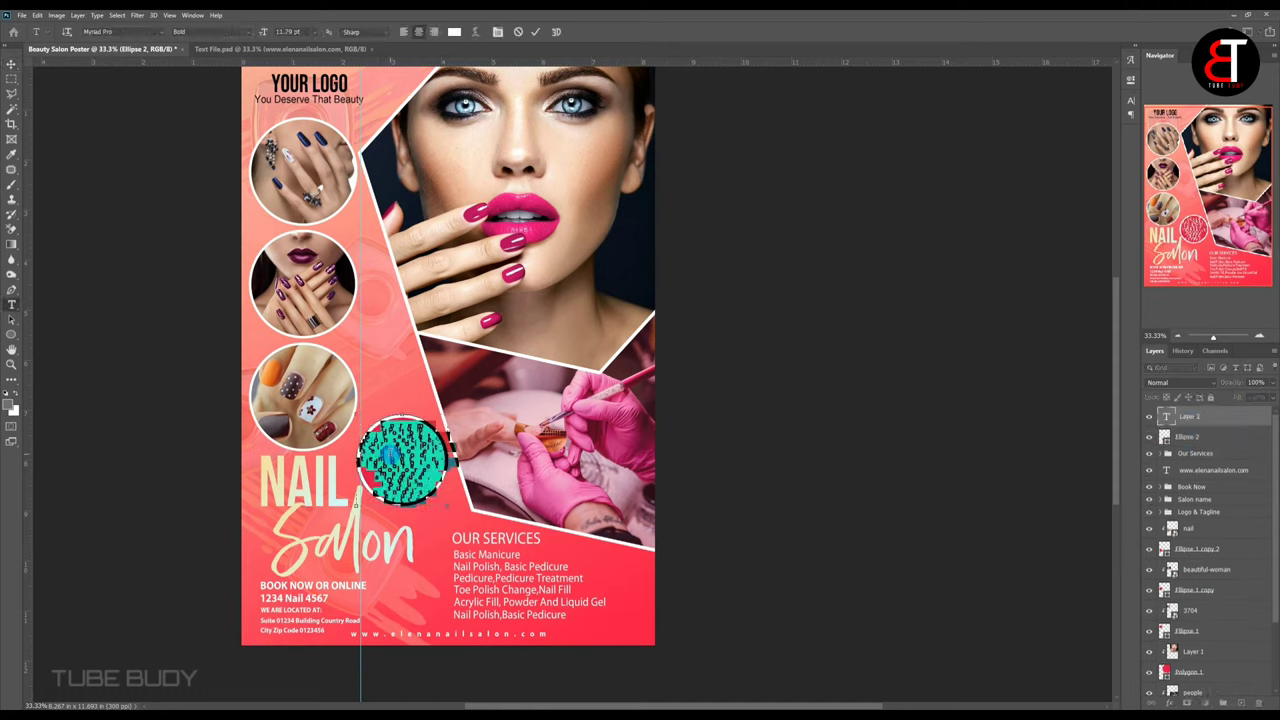
key("Delete")
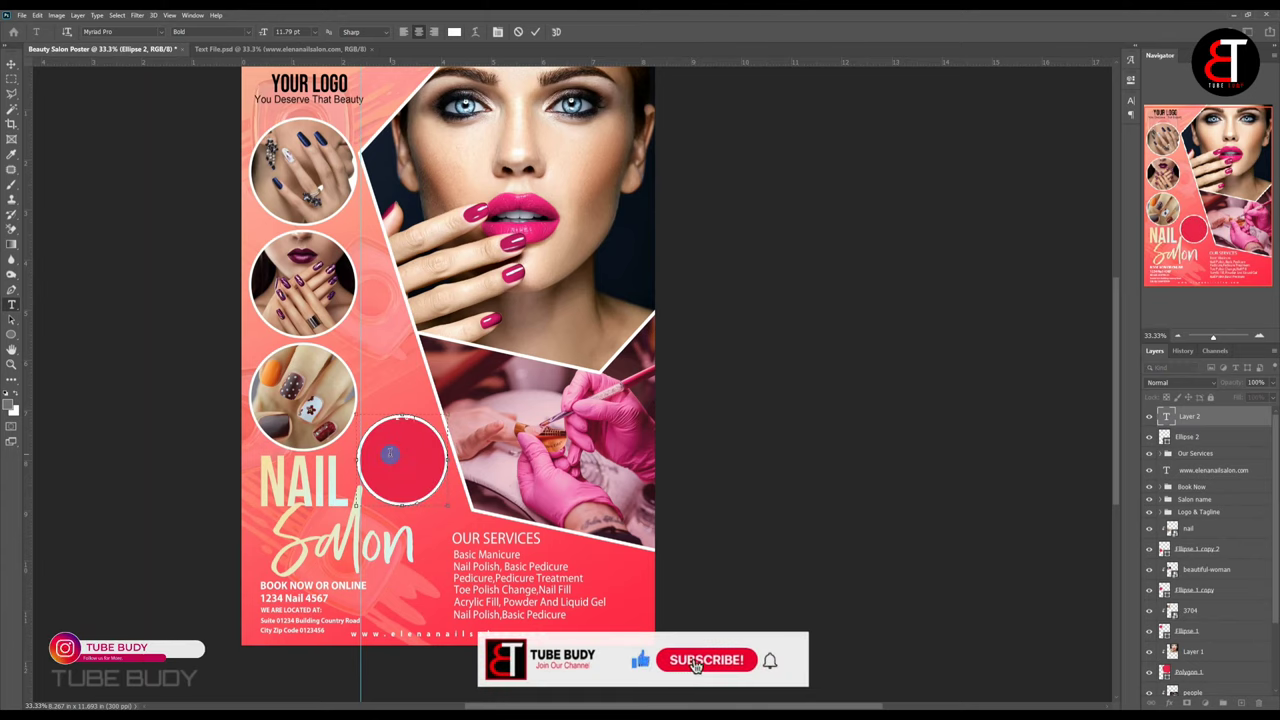
type("20")
key("ctrl+Return")
left_click_drag(394, 462, 400, 468)
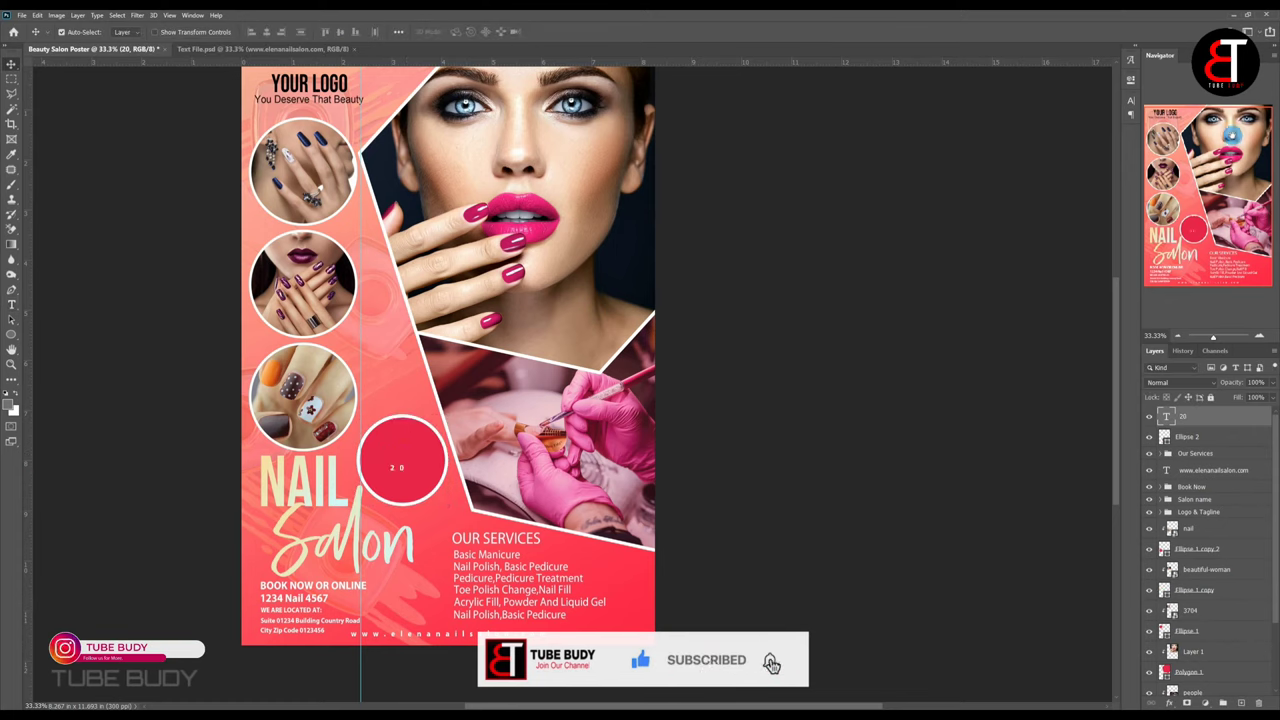
left_click(1131, 101)
left_click(1113, 143)
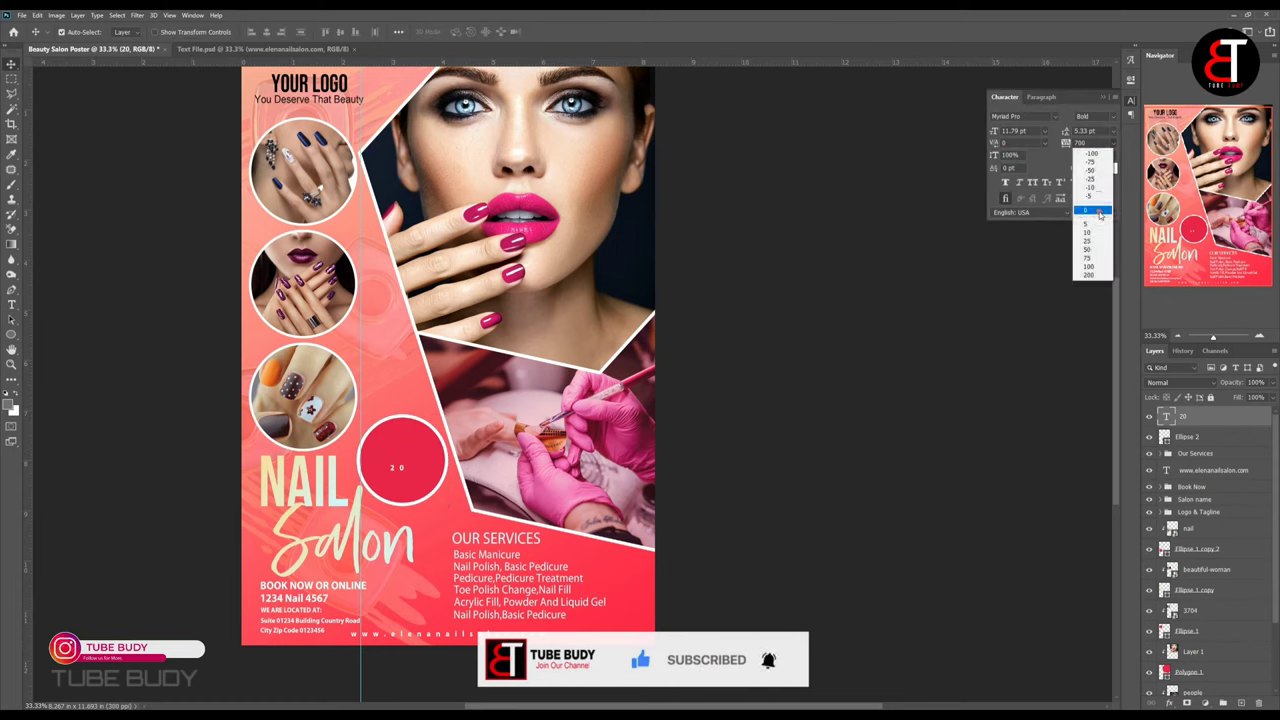
left_click(1085, 258)
left_click(390, 416)
Enlarge the 20 to fill the circle and nudge it slightly upward.
key("ctrl+t")
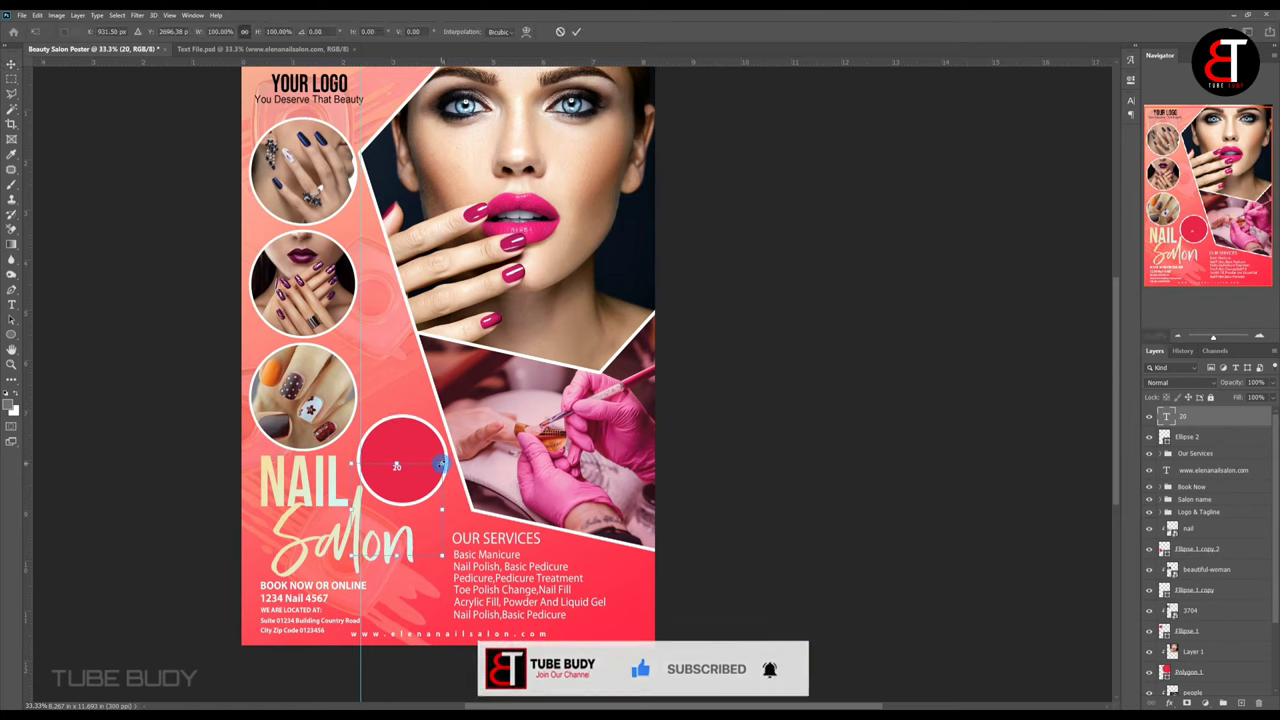
left_click_drag(391, 462, 372, 441)
key("Return")
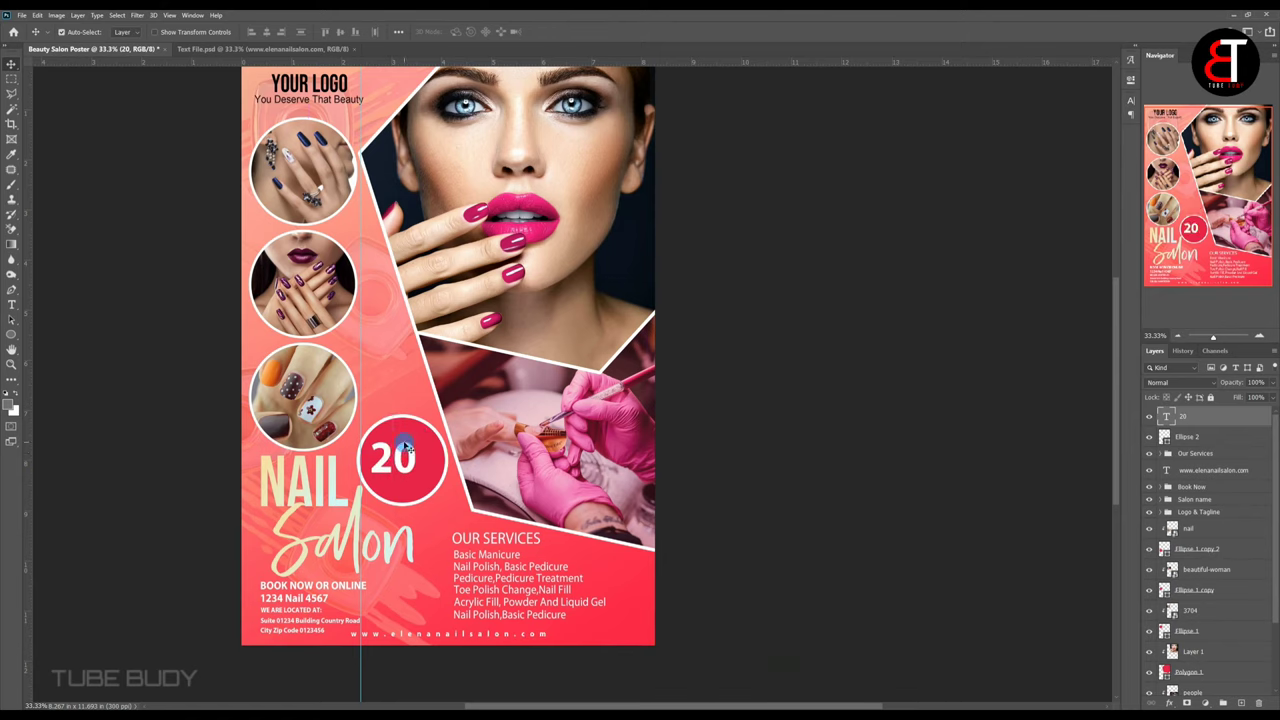
key("t")
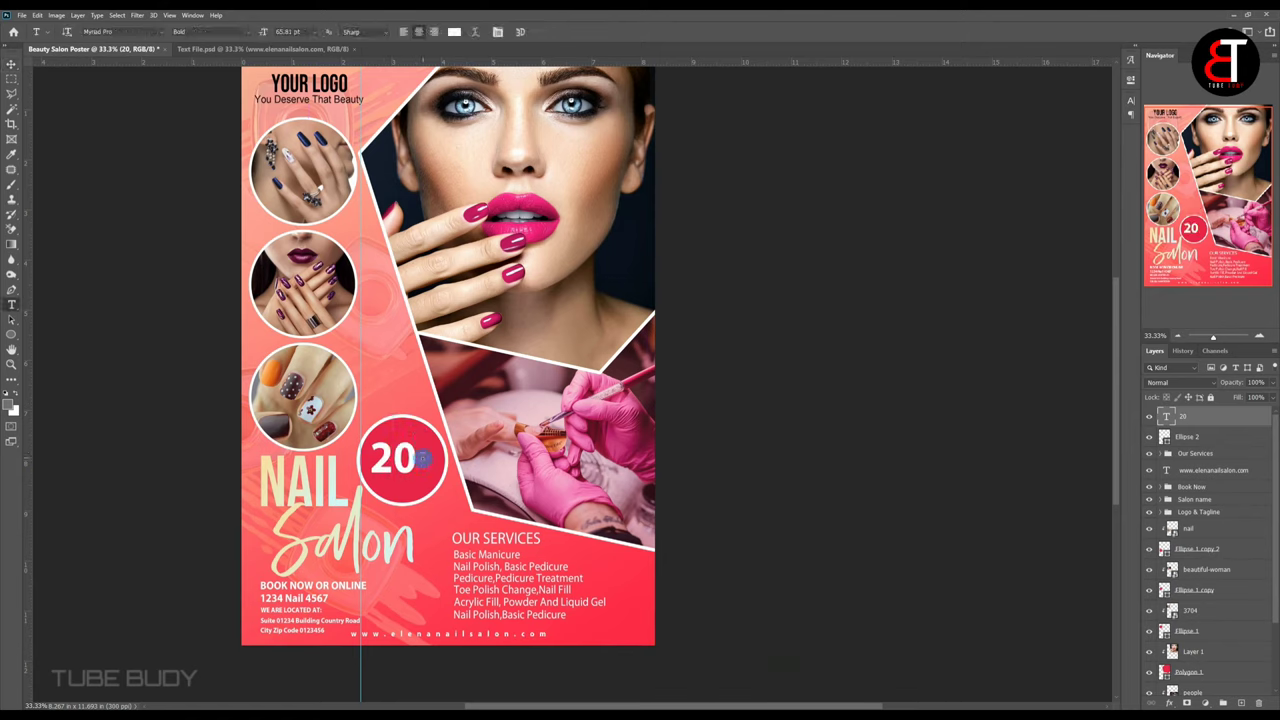
key("v")
left_click_drag(408, 457, 420, 428)
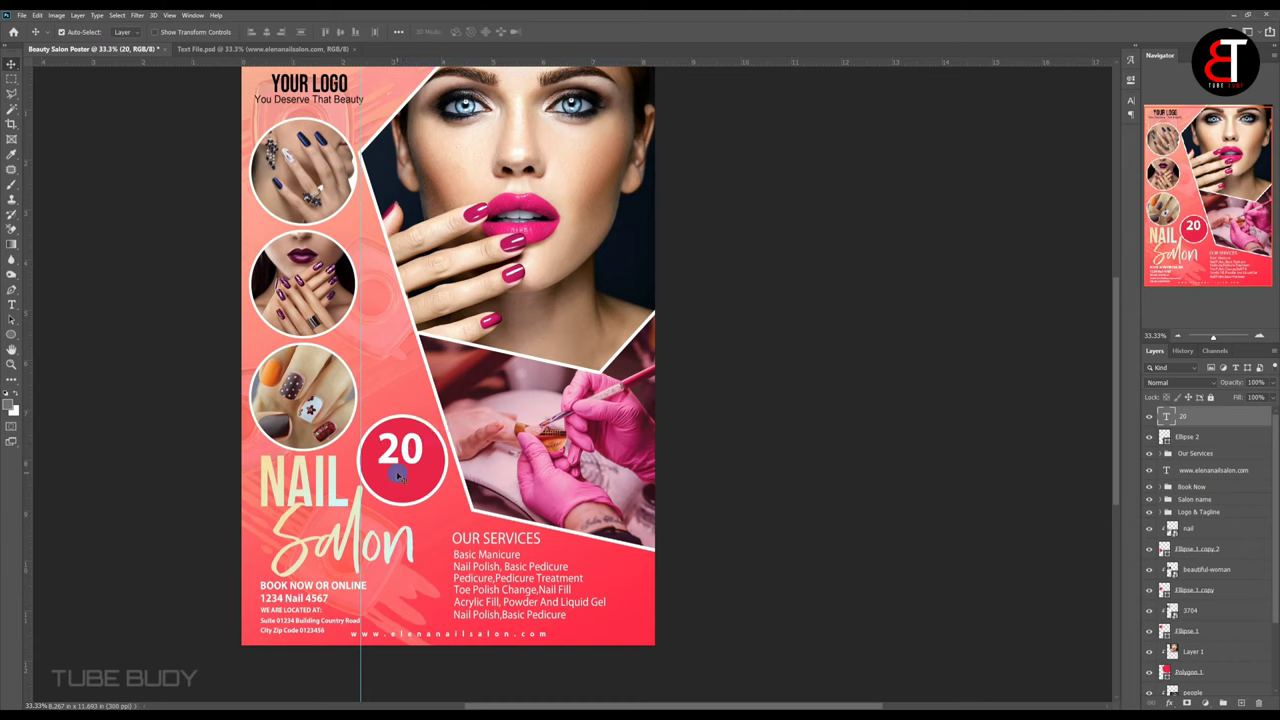
Add a % beside the 20 and a copy of 20 below it, retyped as OFF.
key("t")
left_click(418, 453)
type("%")
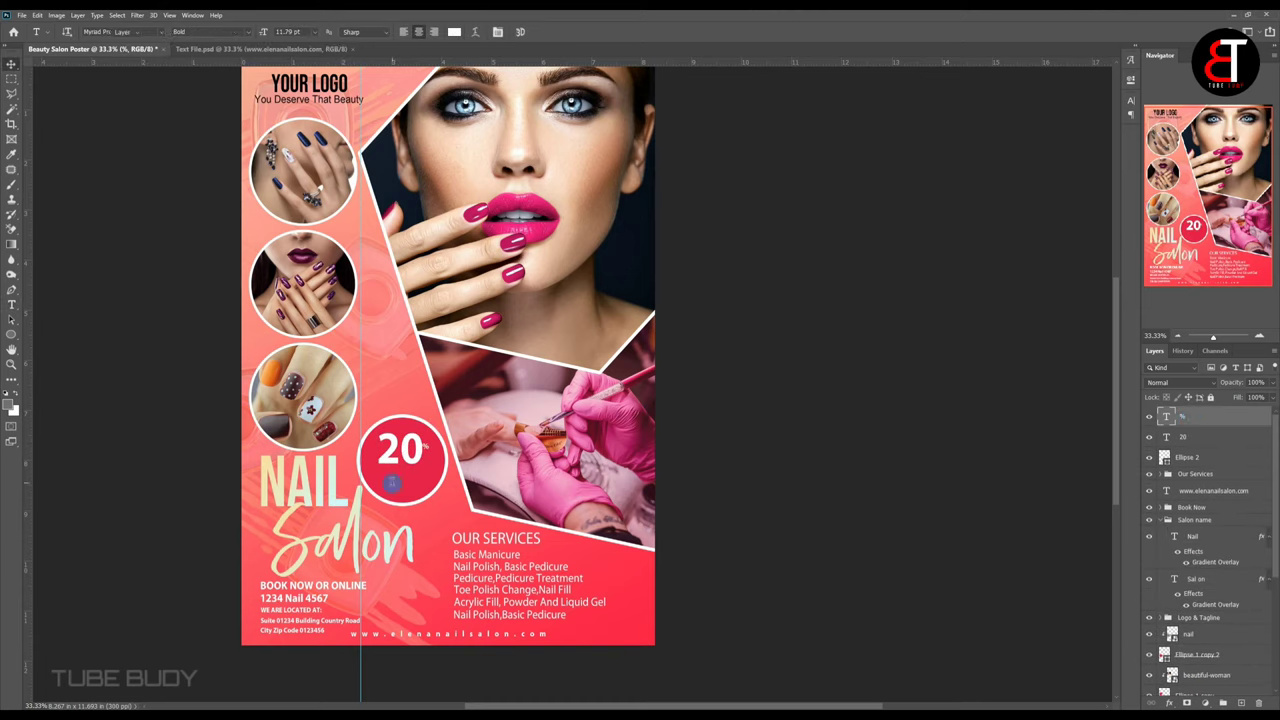
type("v")
left_click_drag(392, 483, 413, 510)
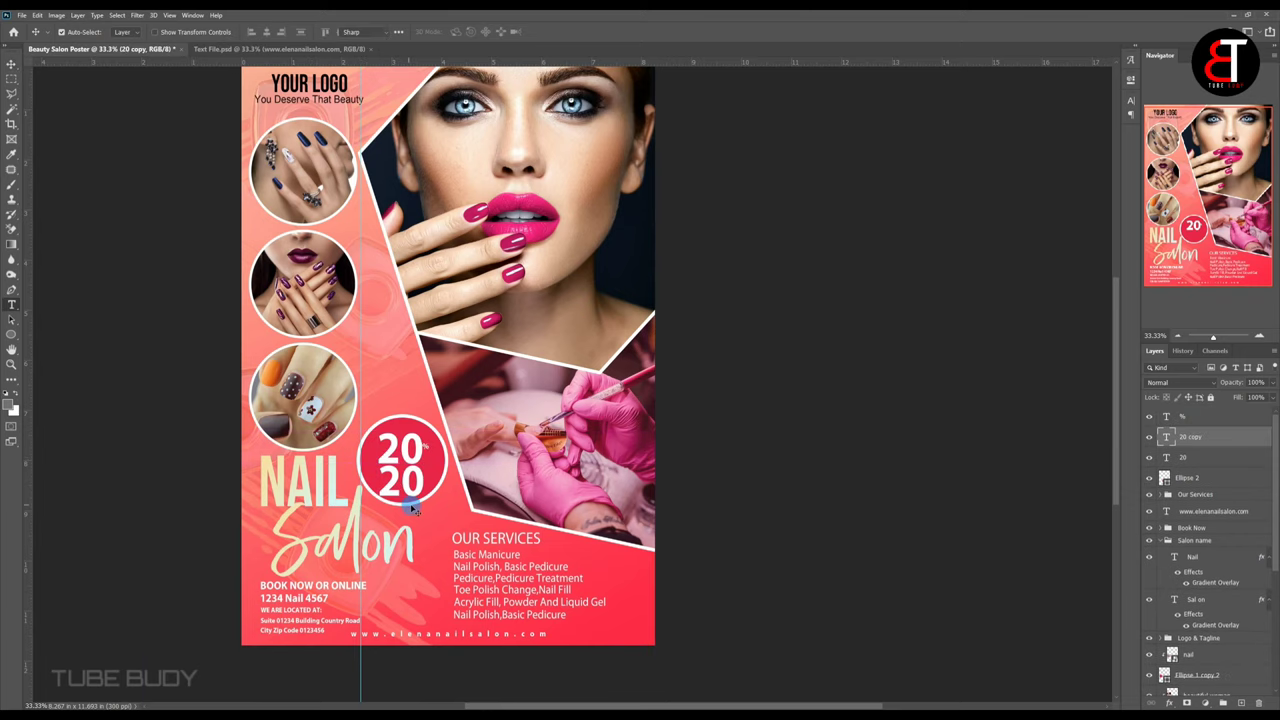
key("t")
left_click(414, 490)
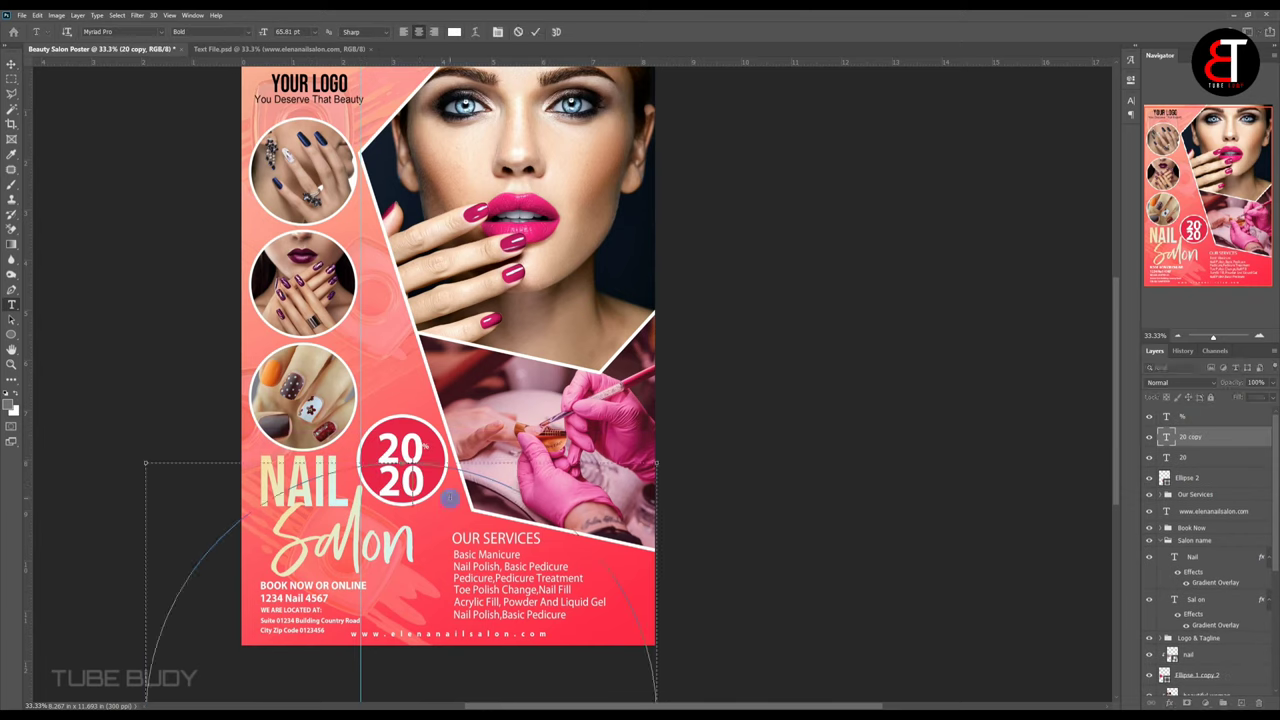
key("BackSpace")
key("BackSpace")
type("F")
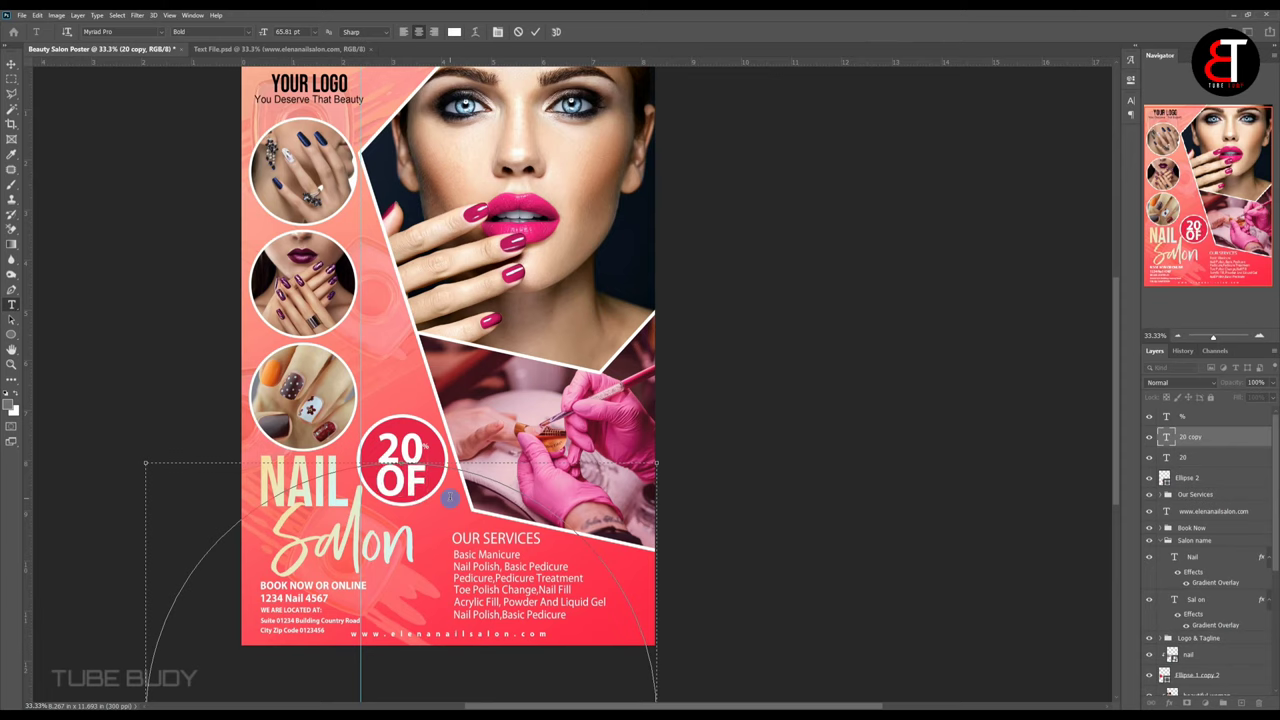
type("F")
Scale OFF to the circle's width and place it under the 20.
key("ctrl+t")
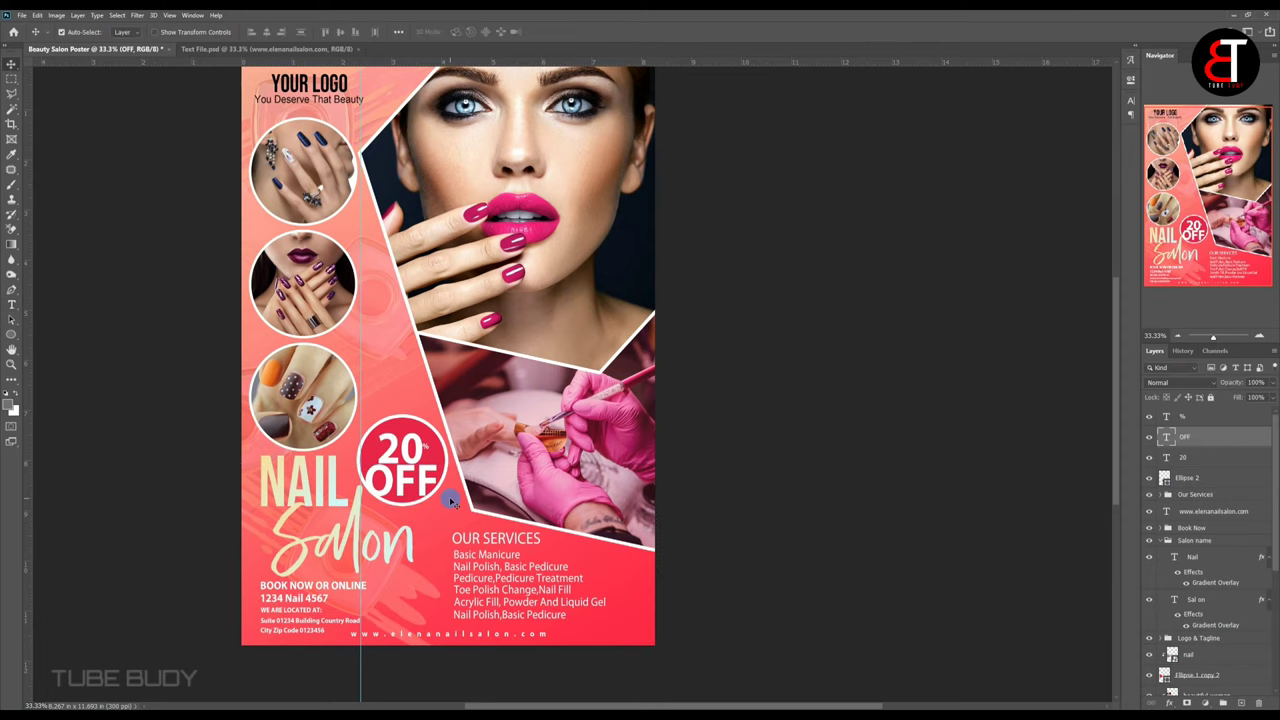
mouse_move(147, 459)
left_mouse_down()
mouse_move(350, 540)
mouse_move(413, 479)
left_mouse_up()
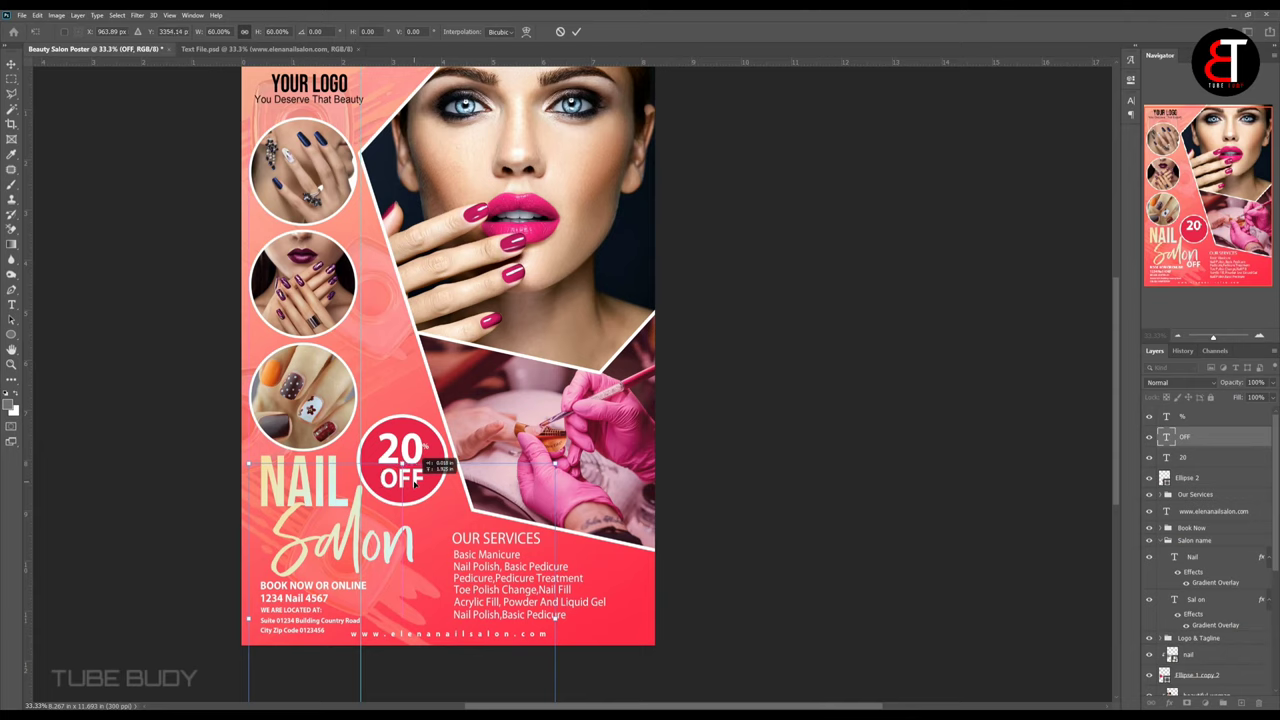
left_click_drag(505, 474, 557, 460)
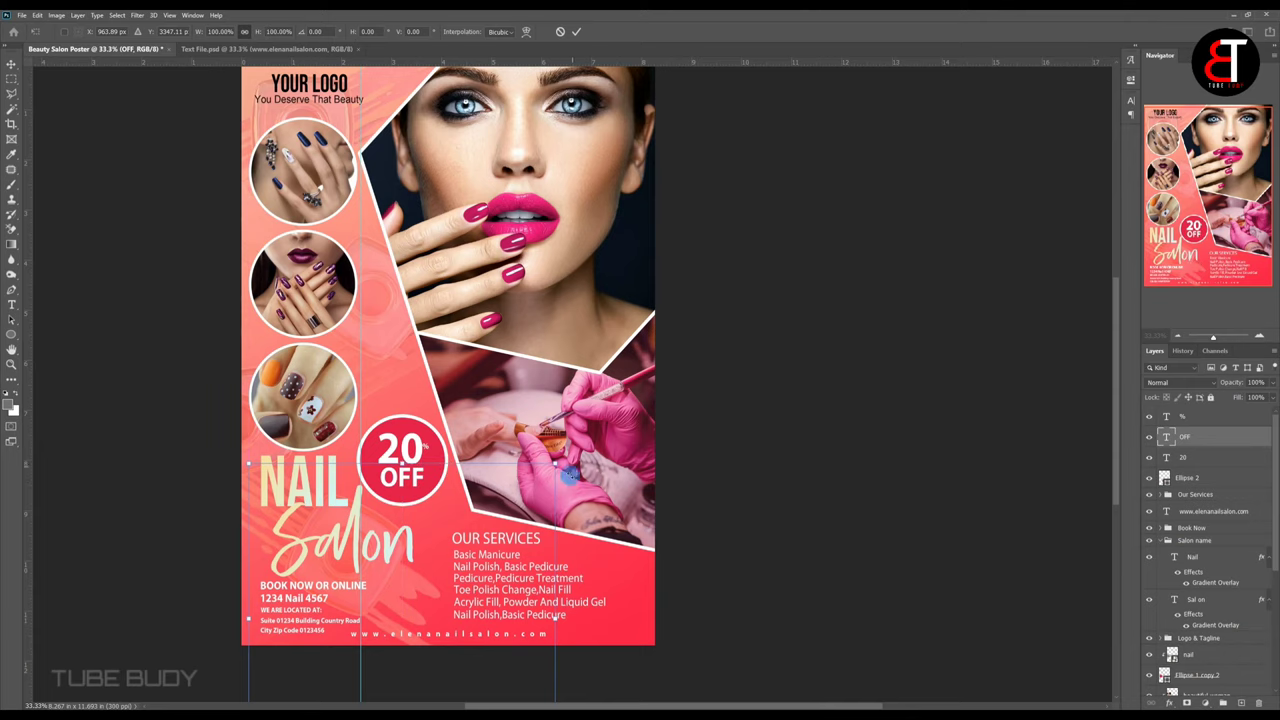
left_click_drag(417, 474, 414, 479)
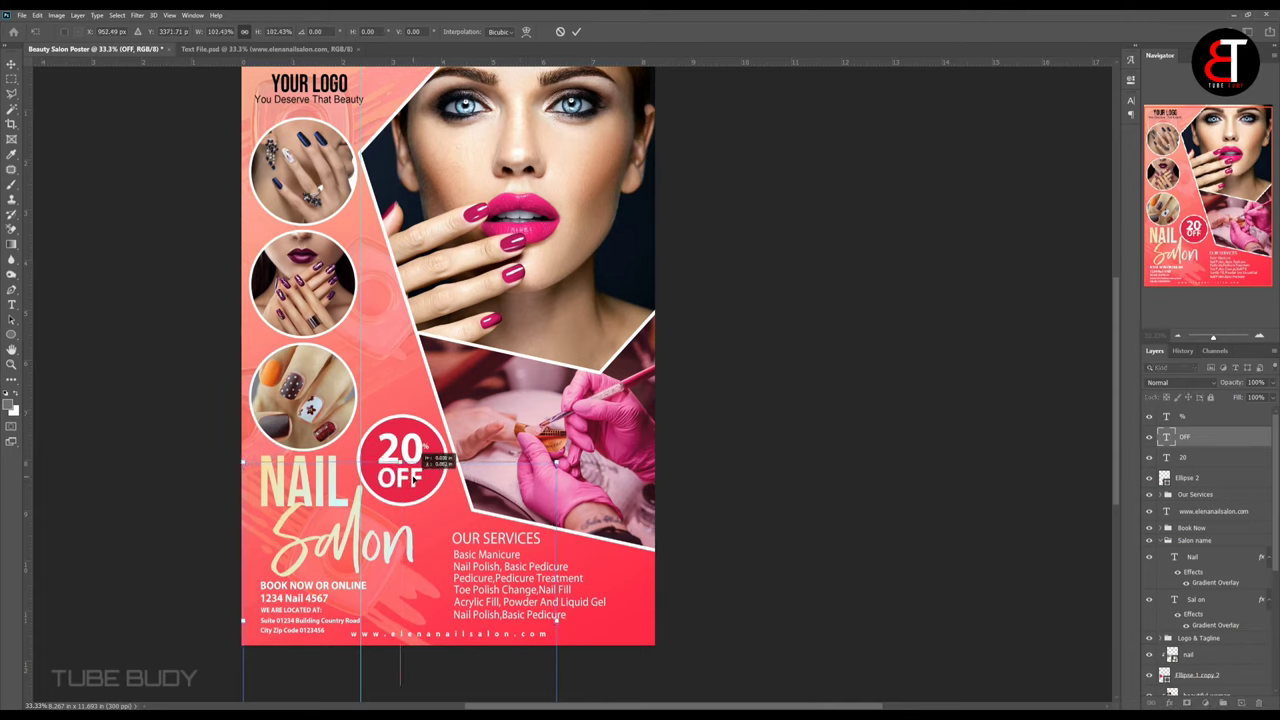
key("Return")
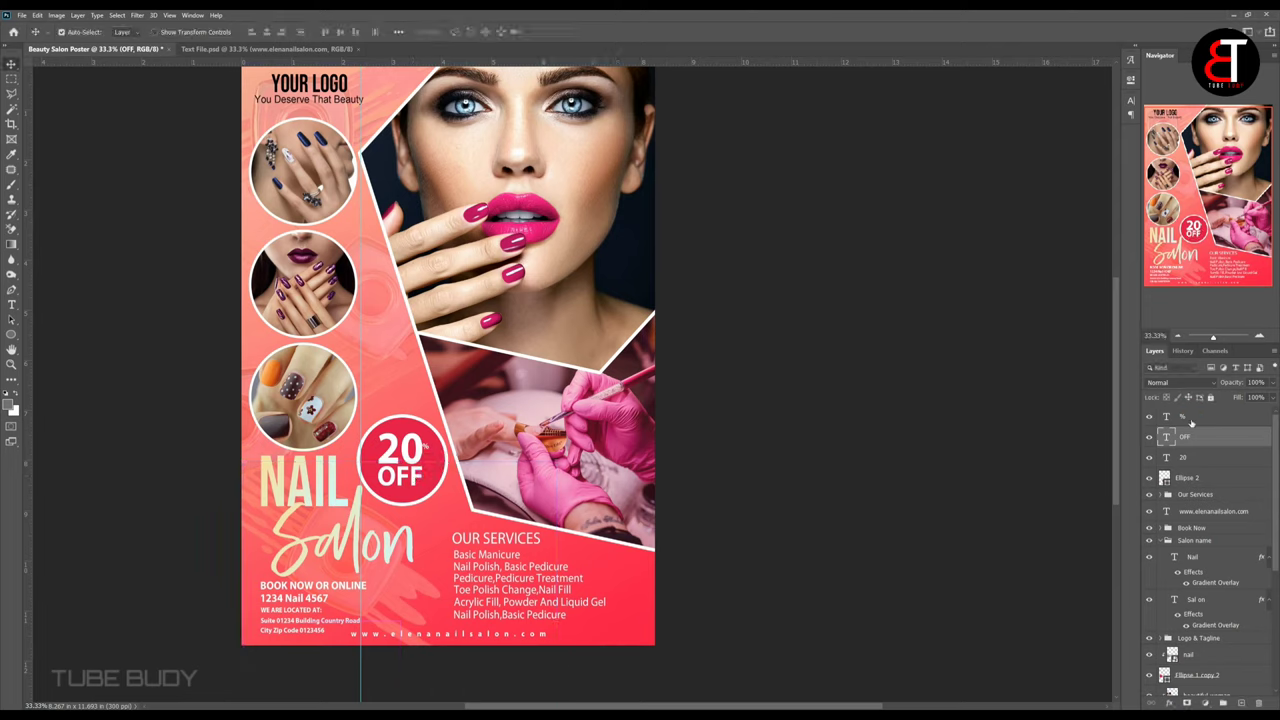
Resize the % sign and fine-tune OFF's final placement.
left_click(1191, 424)
key("ctrl+t")
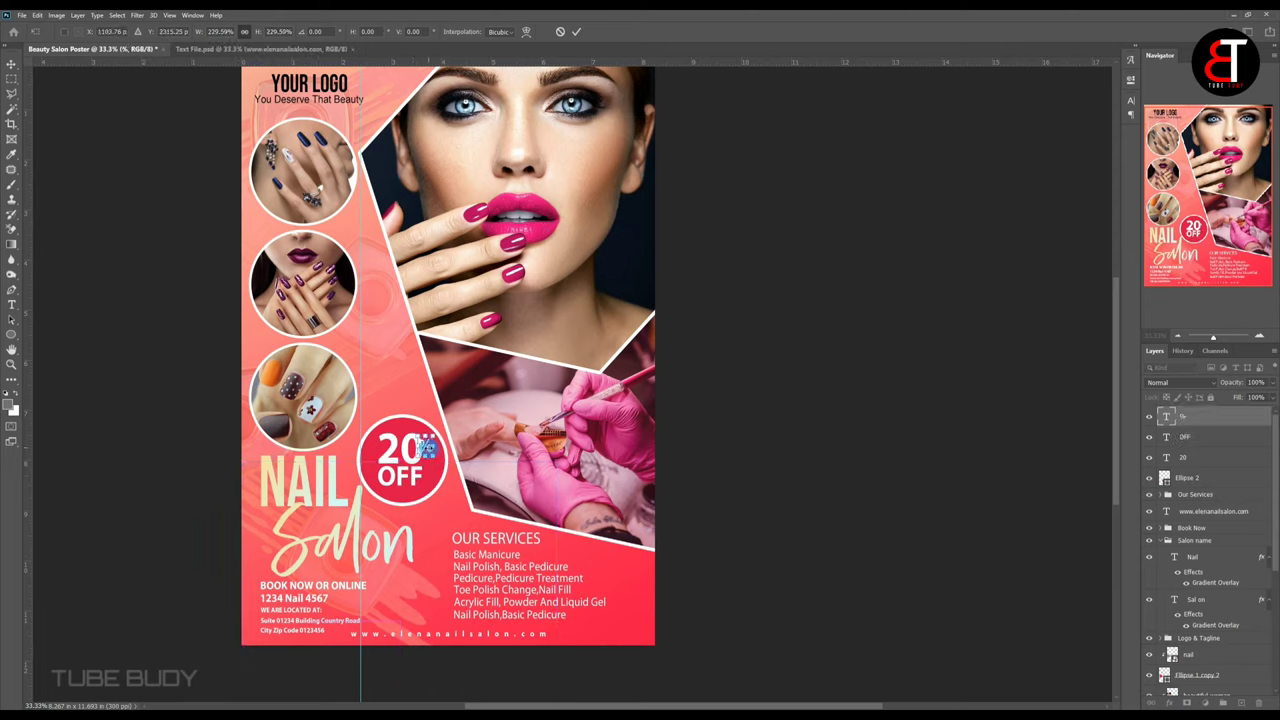
key("Return")
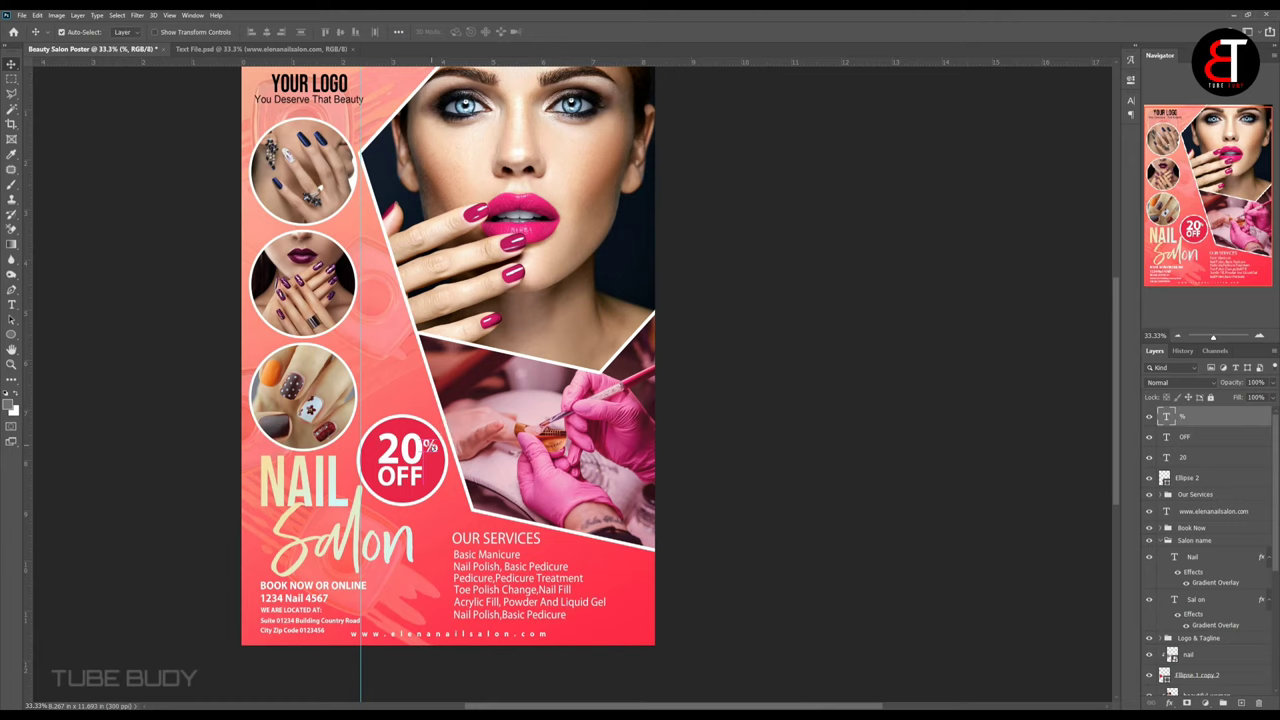
left_click(1192, 437)
key("ctrl+t")
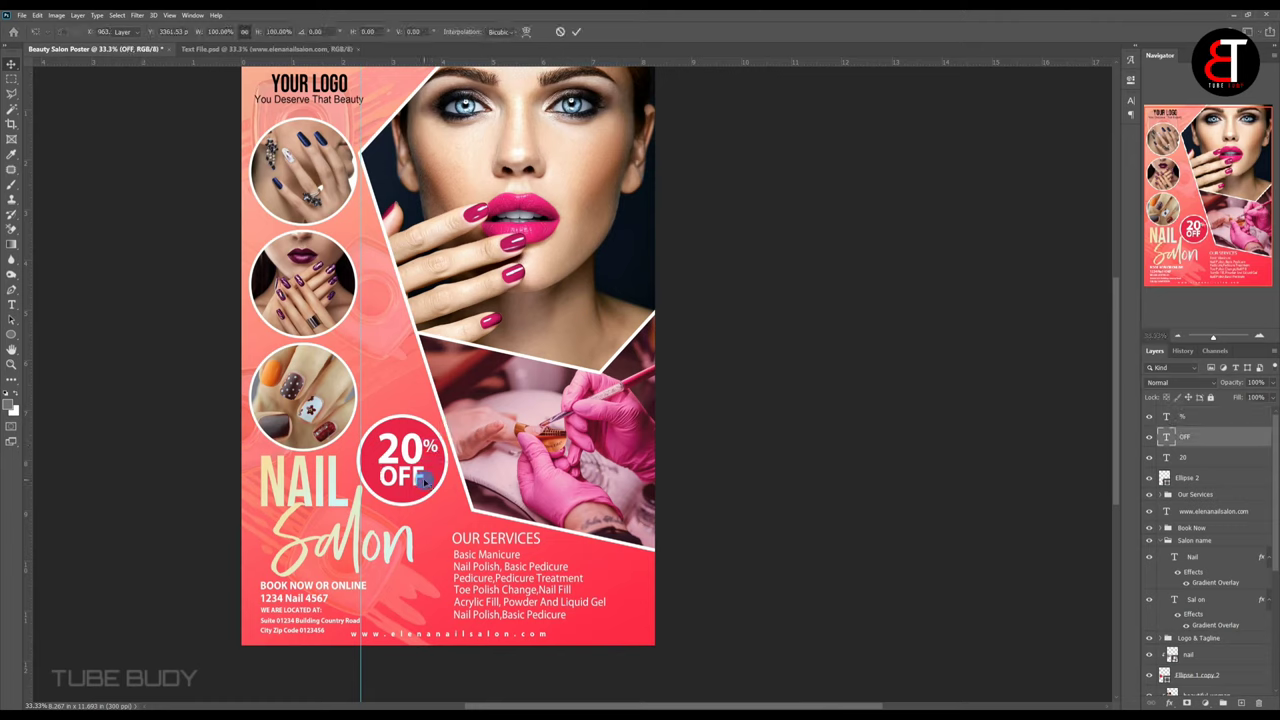
key("Return")
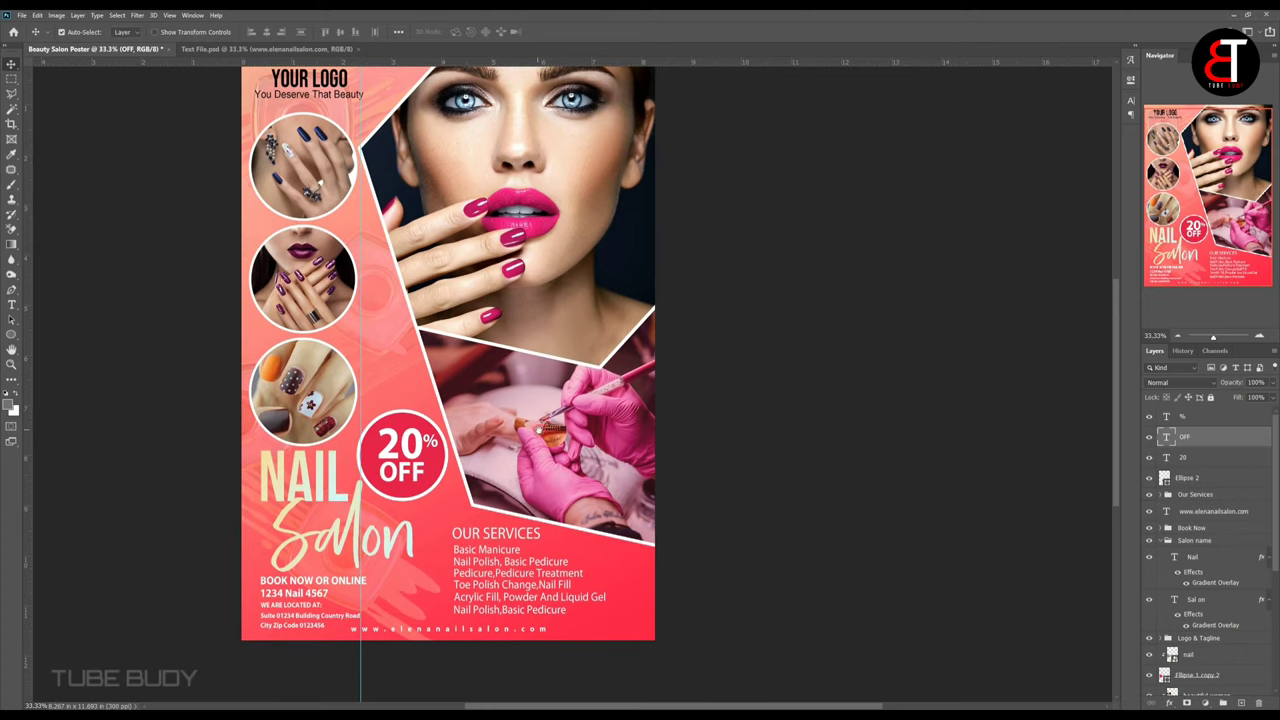
Zoom out and drag the vertical guide back onto the ruler to delete it.
scroll(540, 403, "down", 1)
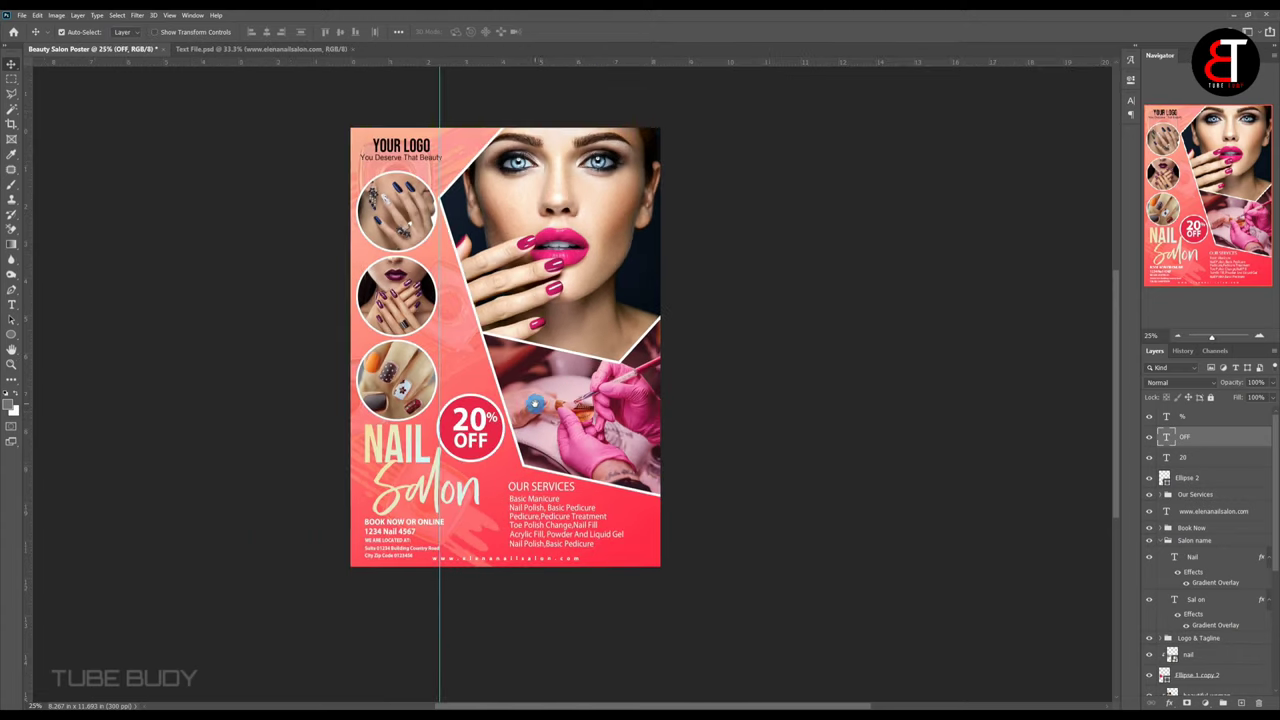
left_click_drag(4, 395, 4, 398)
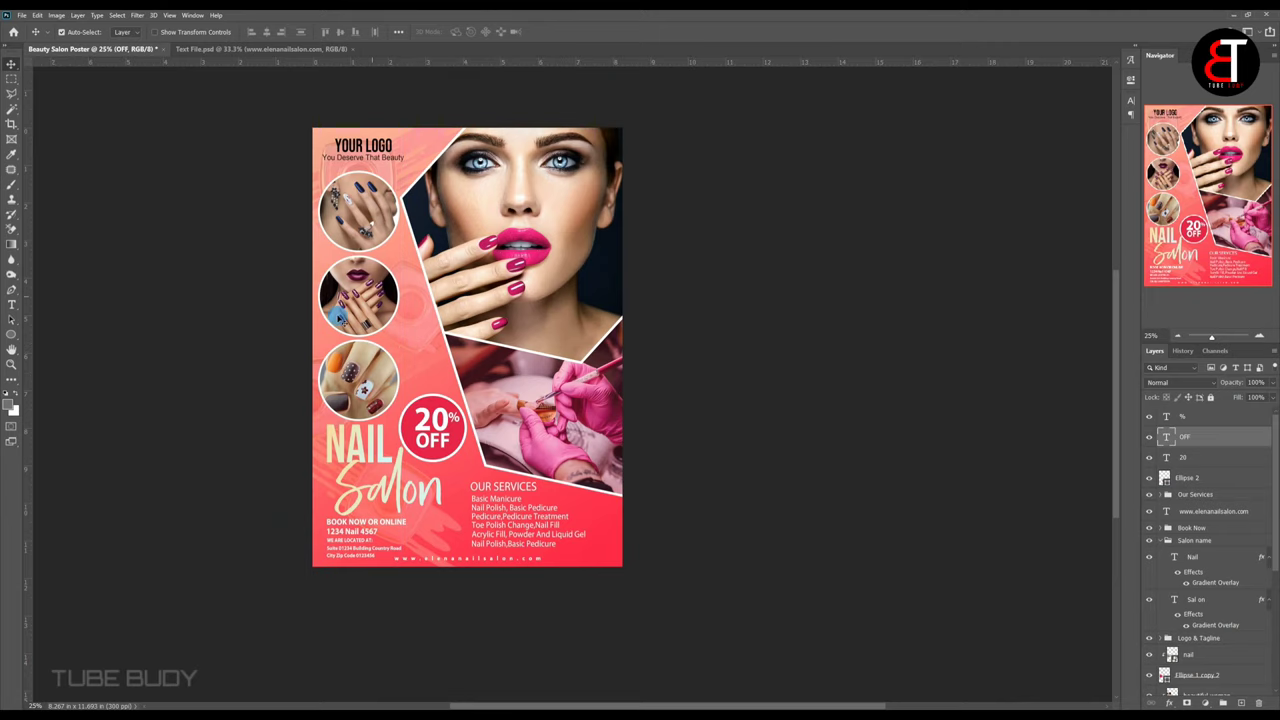